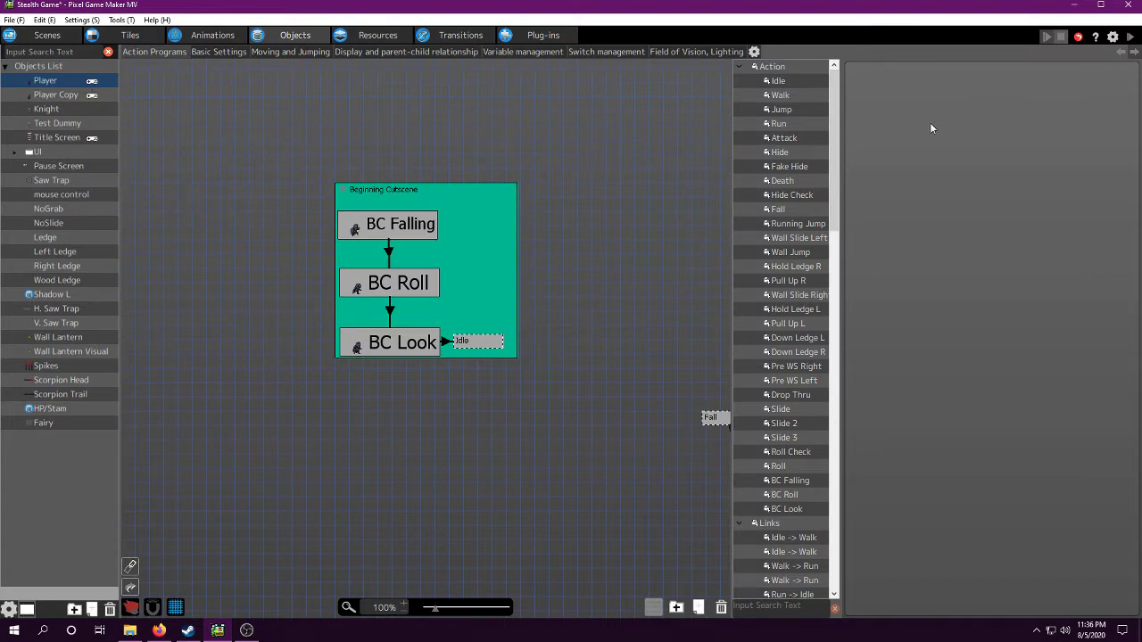
- Test-play the game through its opening cutscene and close the play window
left_click(1130, 40)
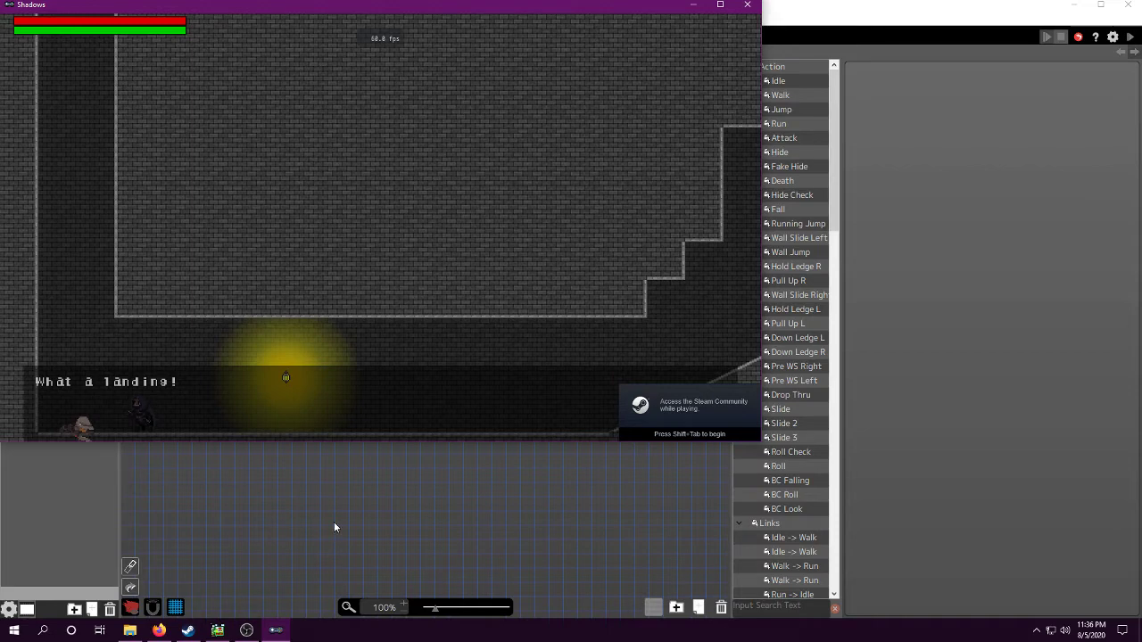
key("Right")
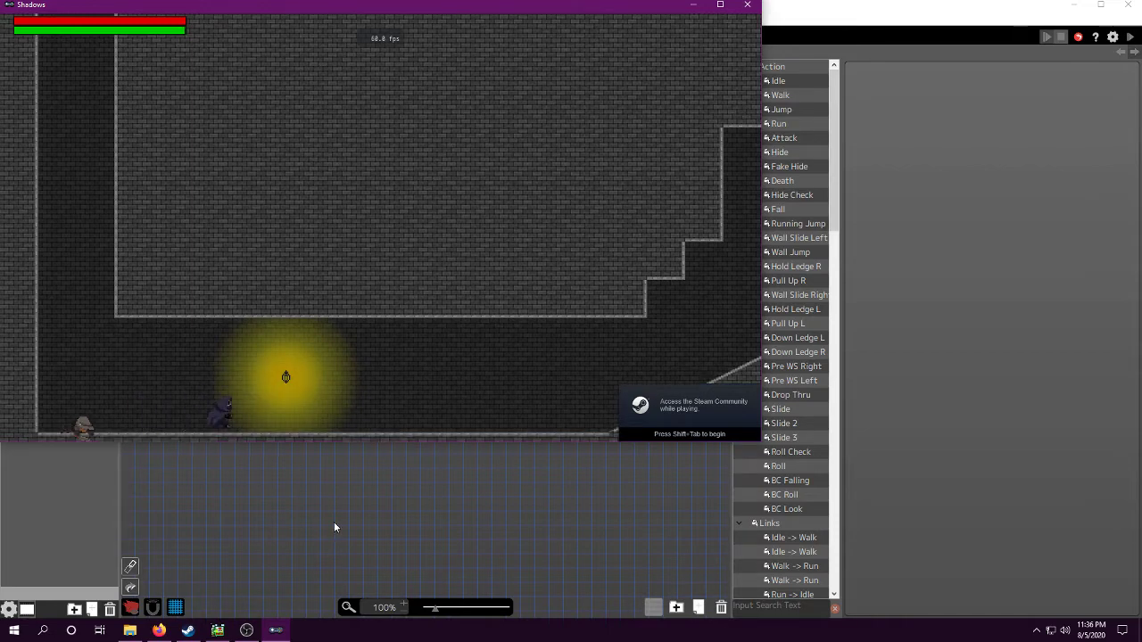
left_click(748, 6)
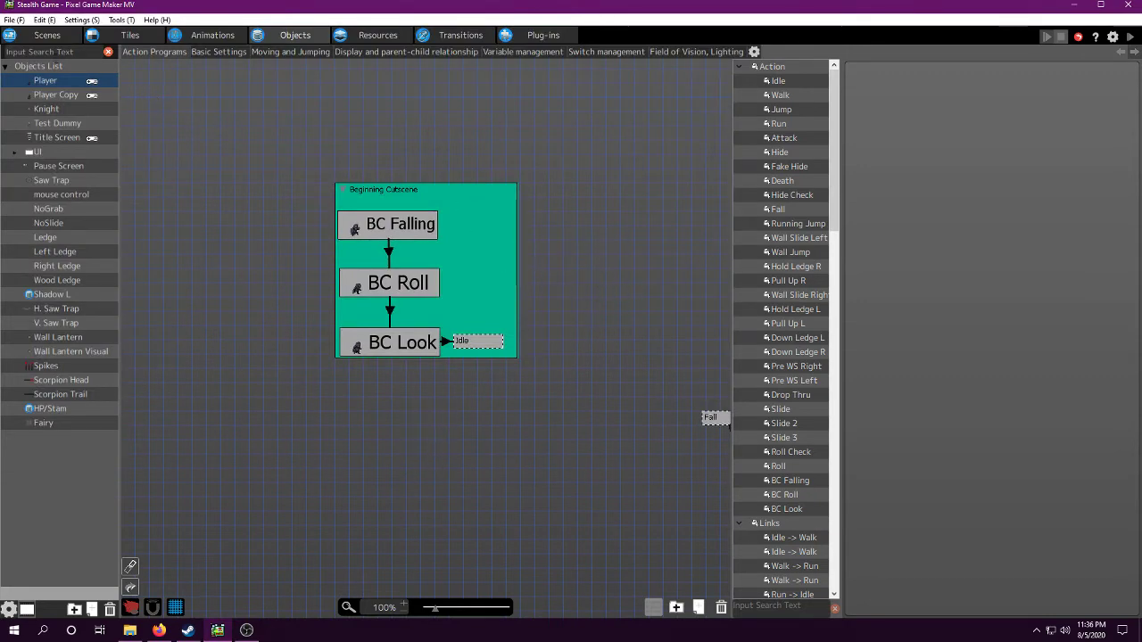
- Open the Castle scene and check the placed Player object's Action on Appearance setting
left_click(40, 35)
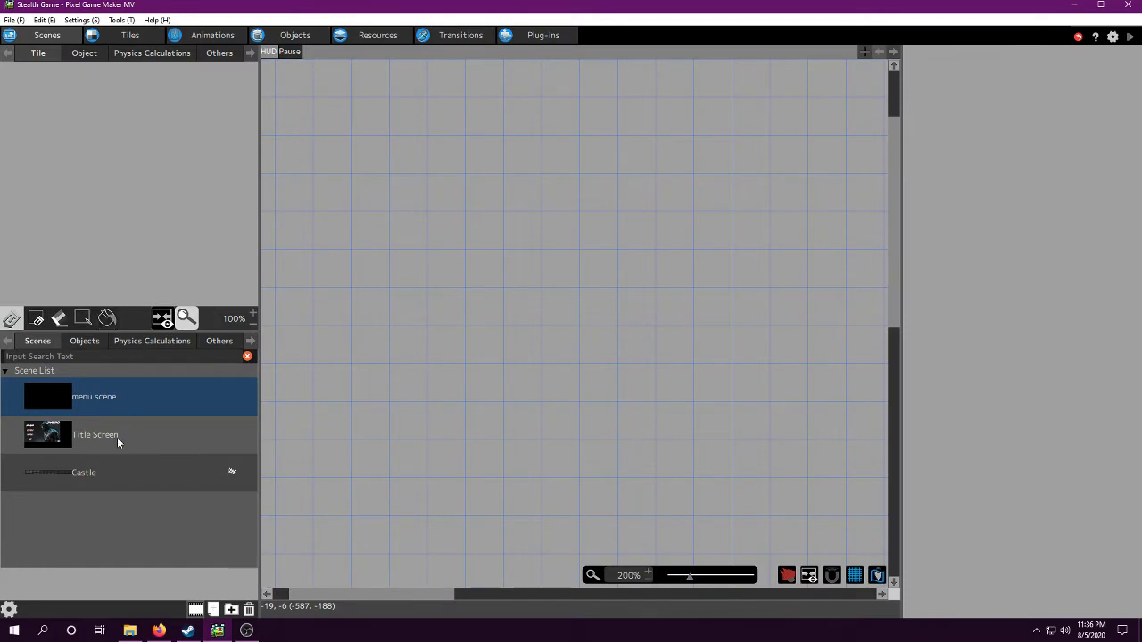
left_click(108, 472)
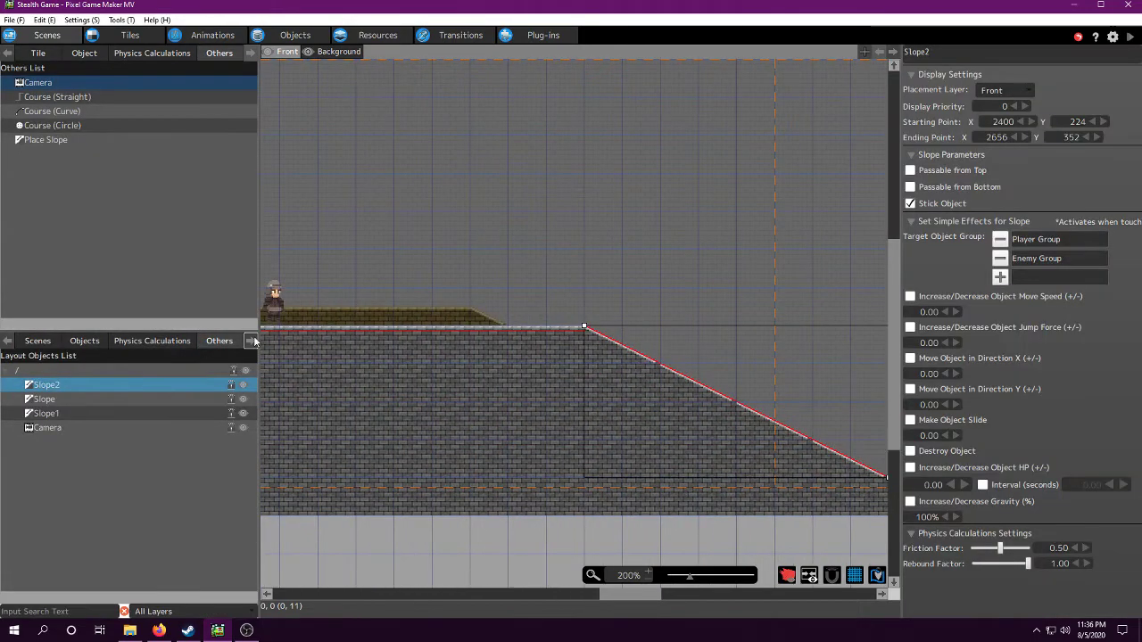
left_click(251, 341)
left_click(211, 341)
left_click(6, 340)
left_click(38, 341)
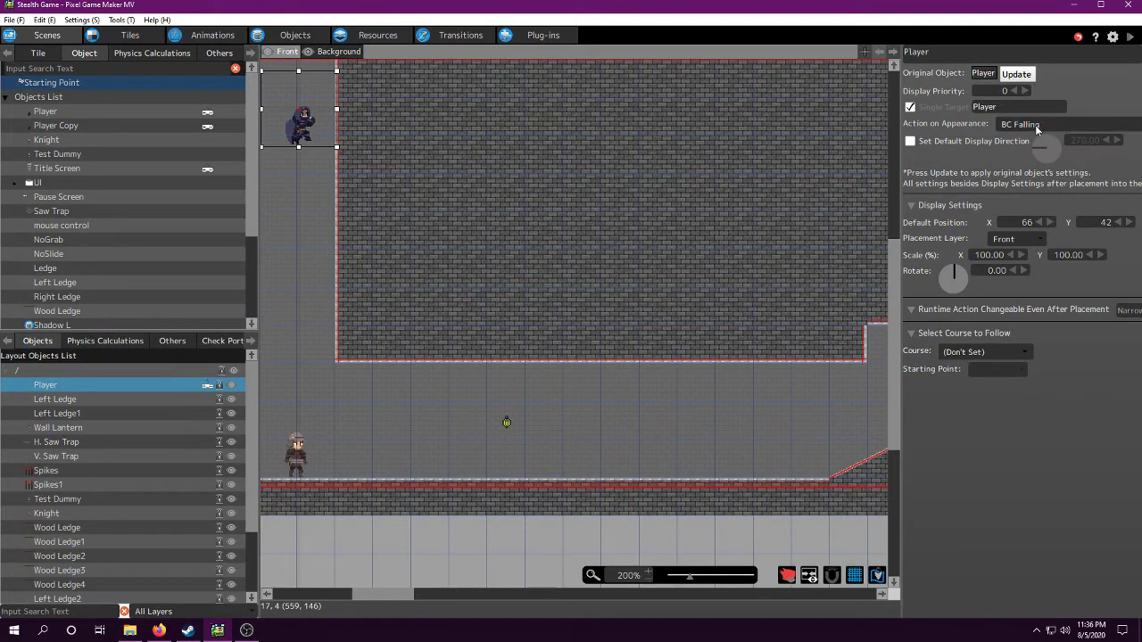
left_click(1019, 123)
left_click(1019, 123)
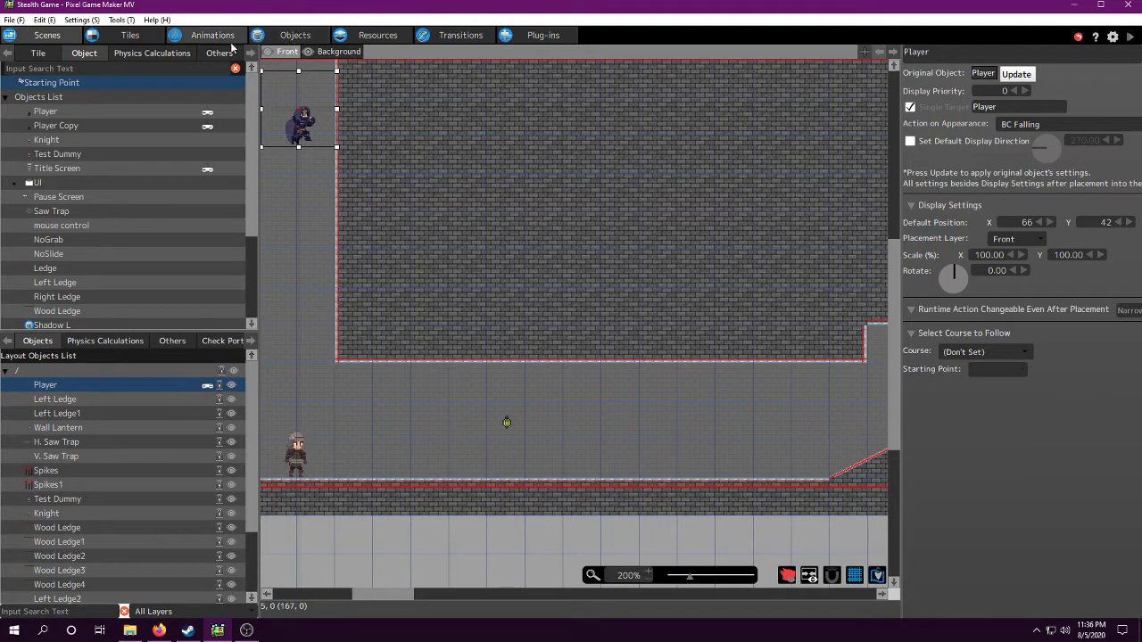
- Add a new action box beside the Beginning Cutscene group in the Player's action program and name it BC Falling 2
left_click(296, 34)
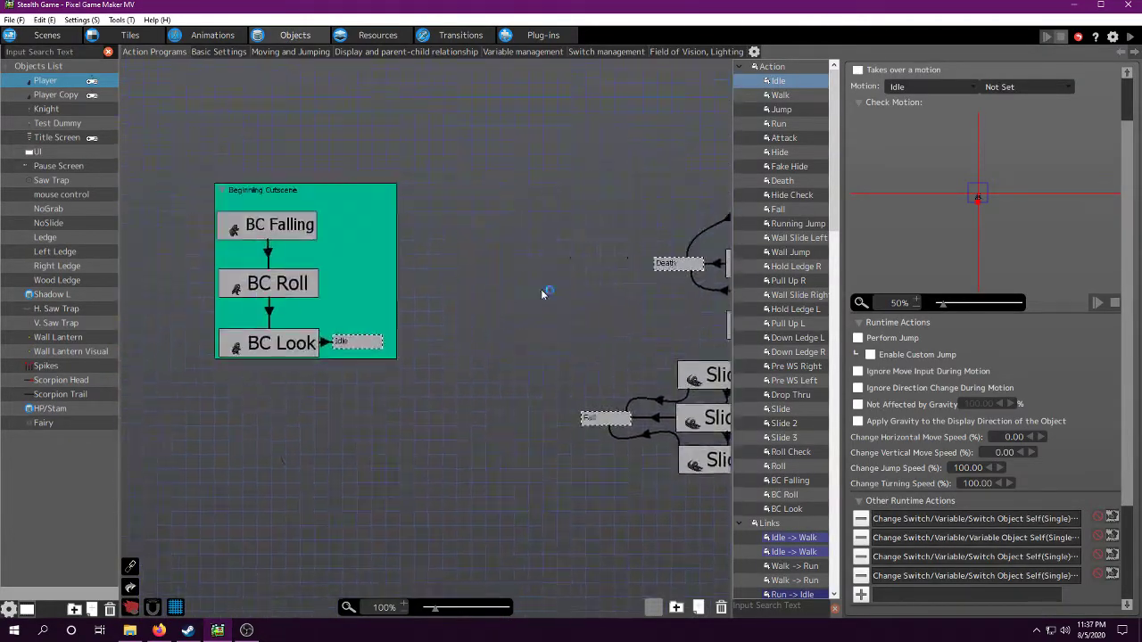
left_click_drag(507, 355, 545, 409)
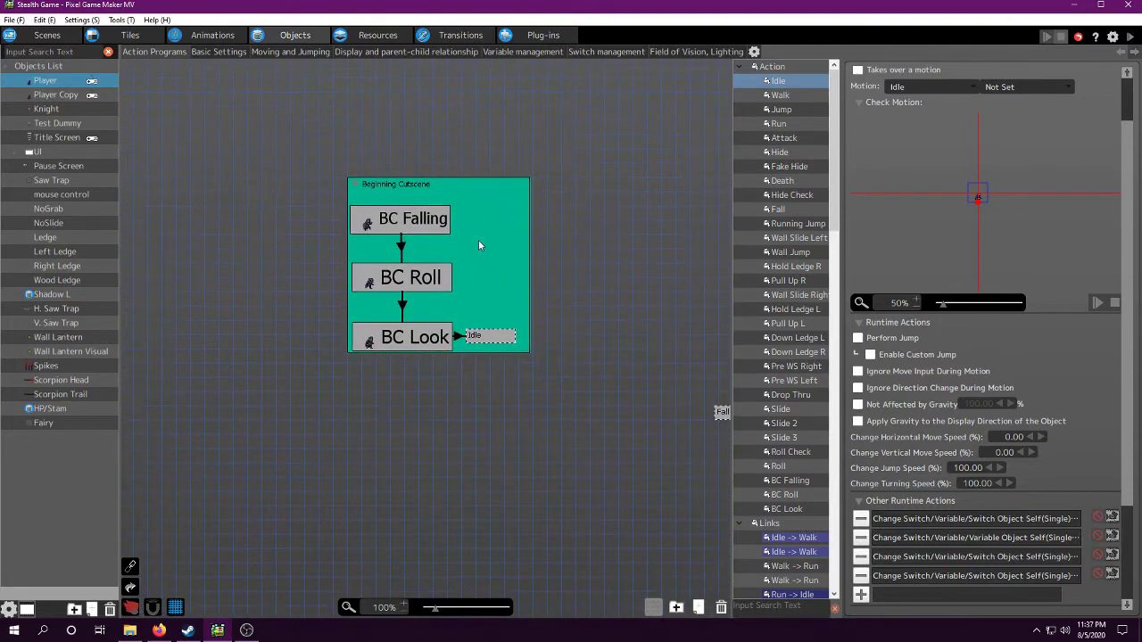
left_click_drag(320, 257, 507, 250)
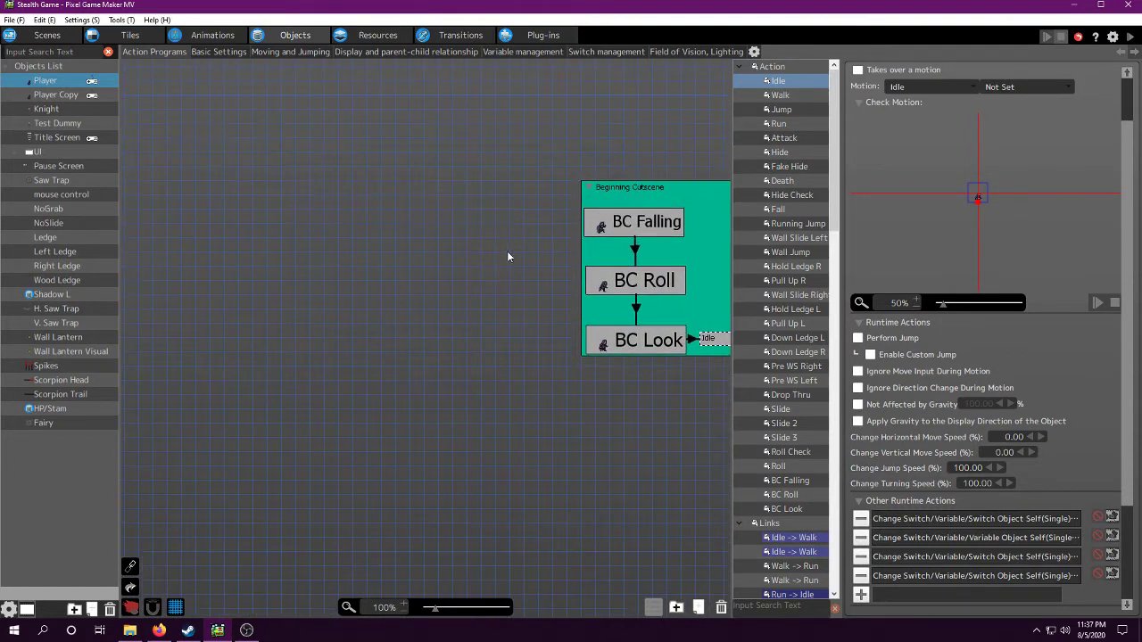
right_click(407, 220)
left_click(446, 230)
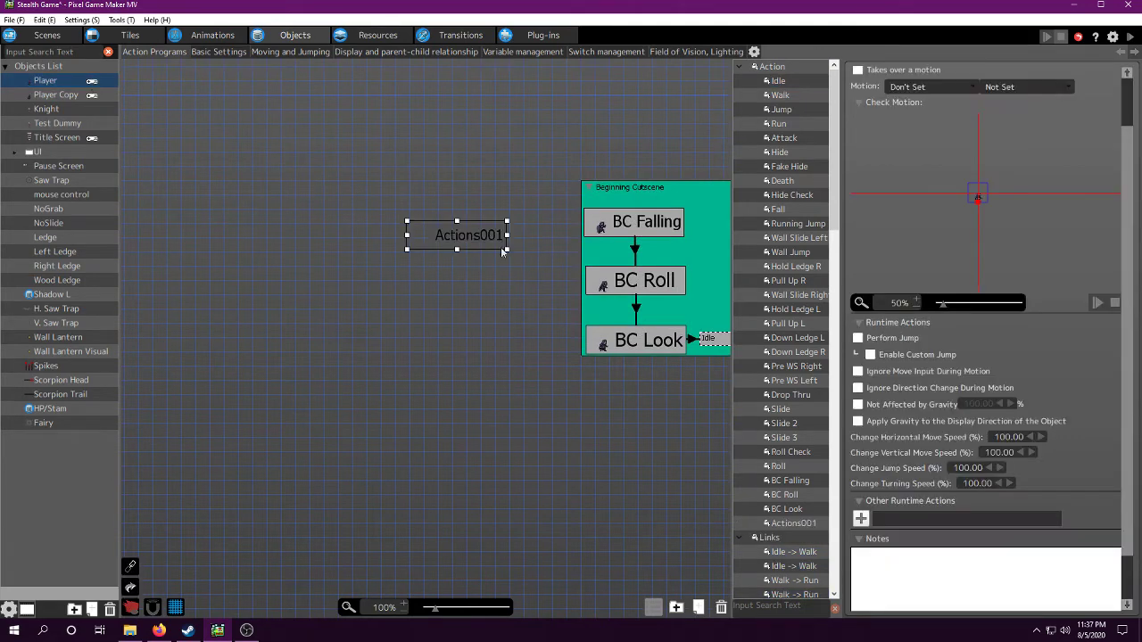
left_click_drag(486, 242, 438, 230)
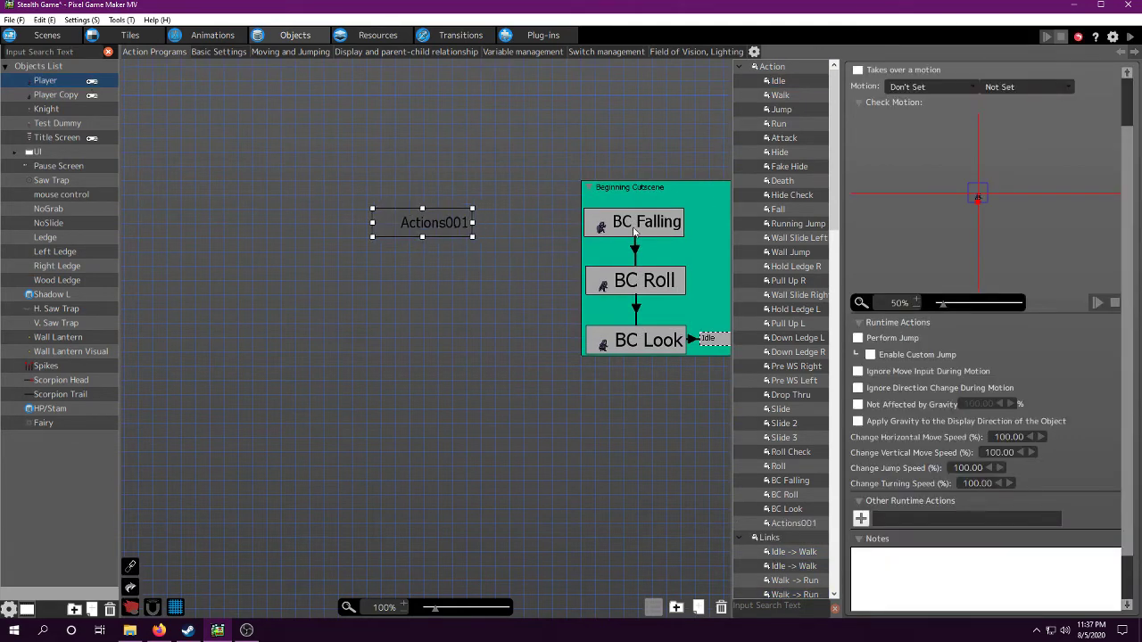
scroll(929, 175, "up", 3)
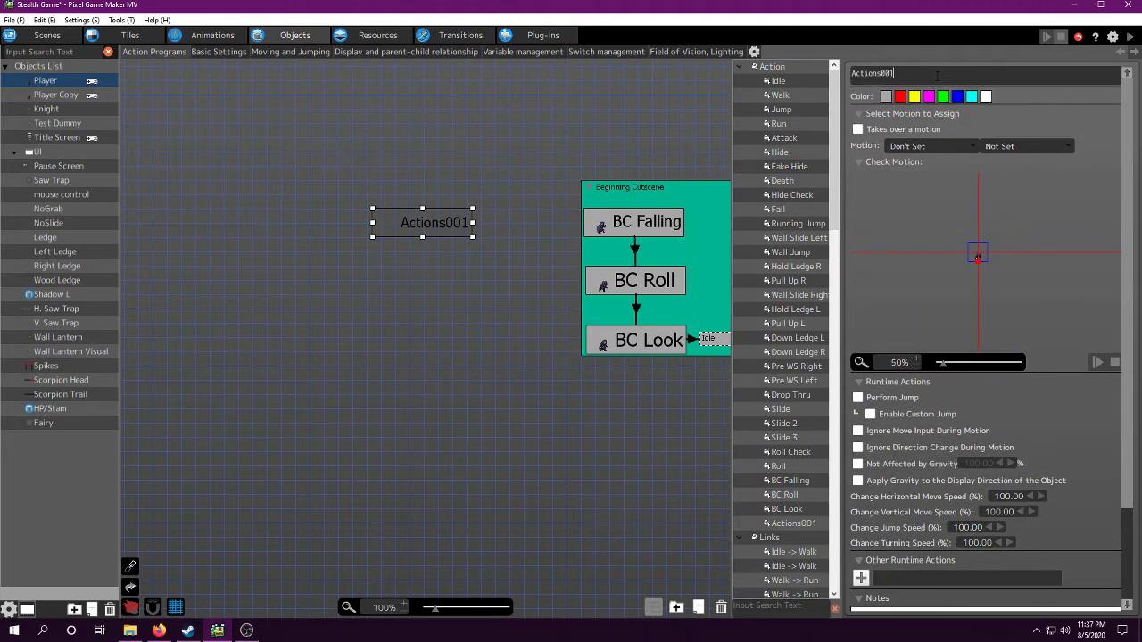
double_click(936, 76)
type("BC Falling 2")
key("Return")
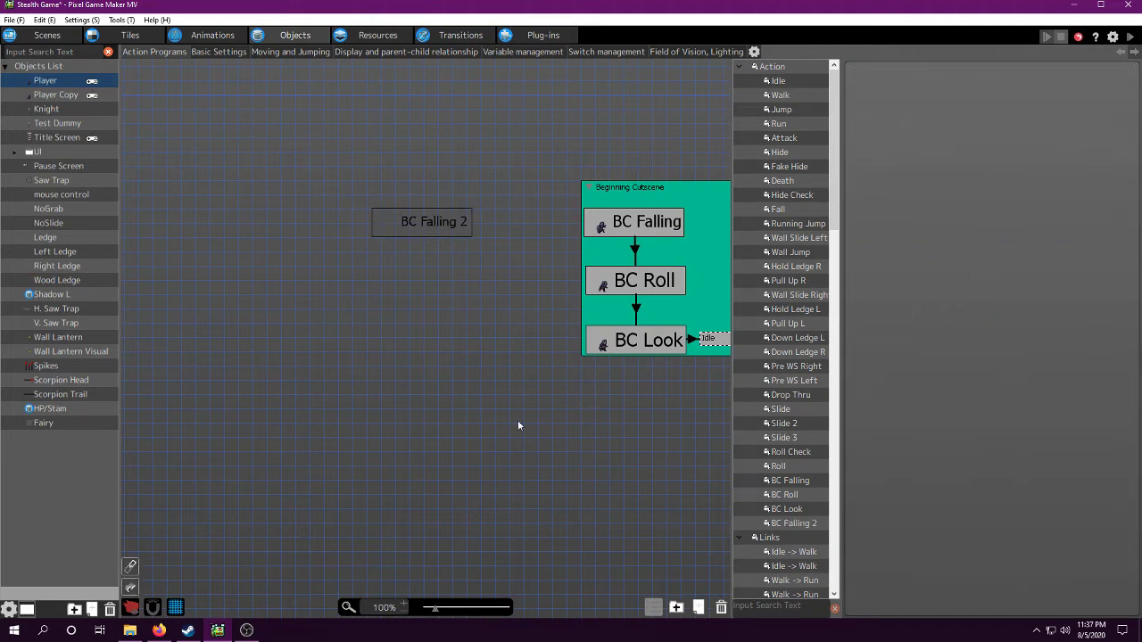
- Examine the BC Roll, BC Look and Idle boxes and the Beginning Cutscene group, moving BC Falling 2 slightly farther from the group
left_click(442, 228)
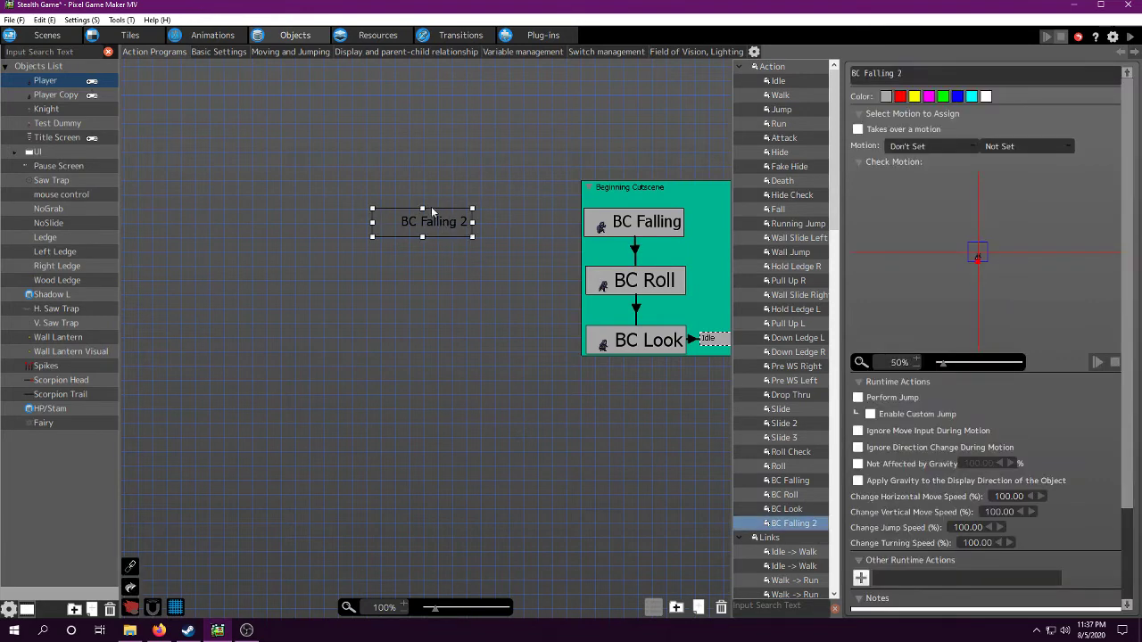
middle_click_drag(503, 219, 457, 179)
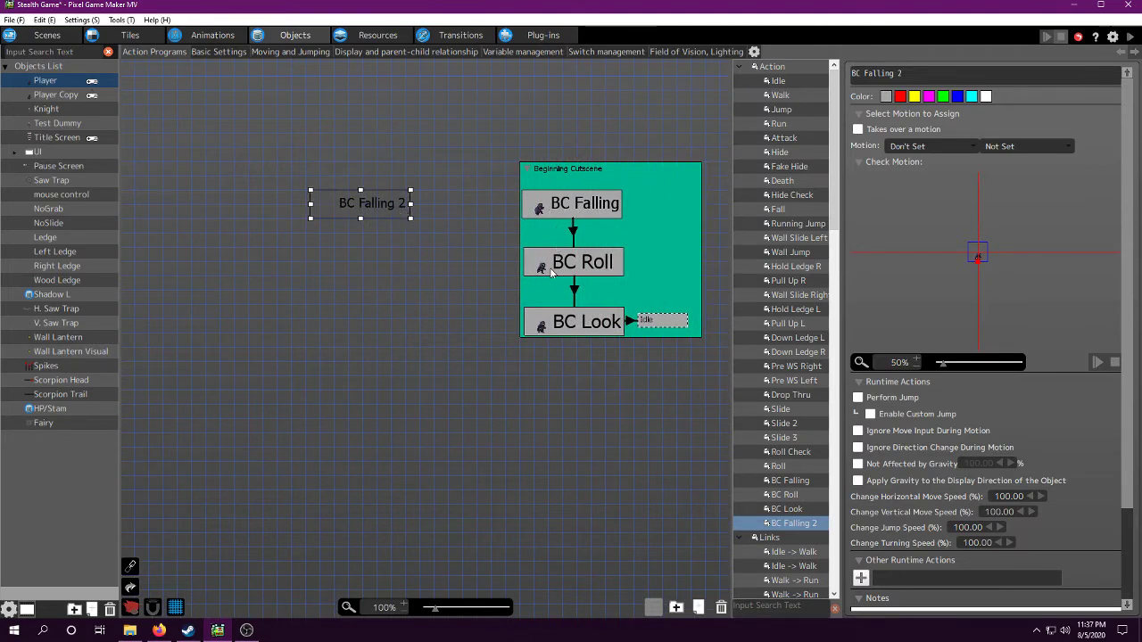
left_click(550, 268)
left_click(558, 327)
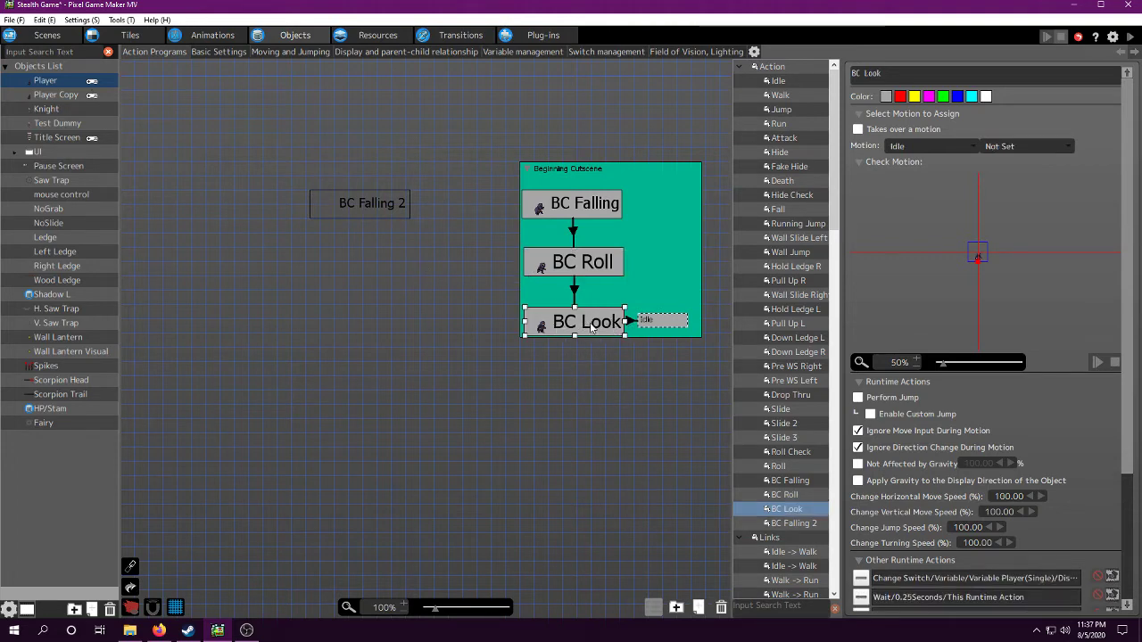
left_click(647, 323)
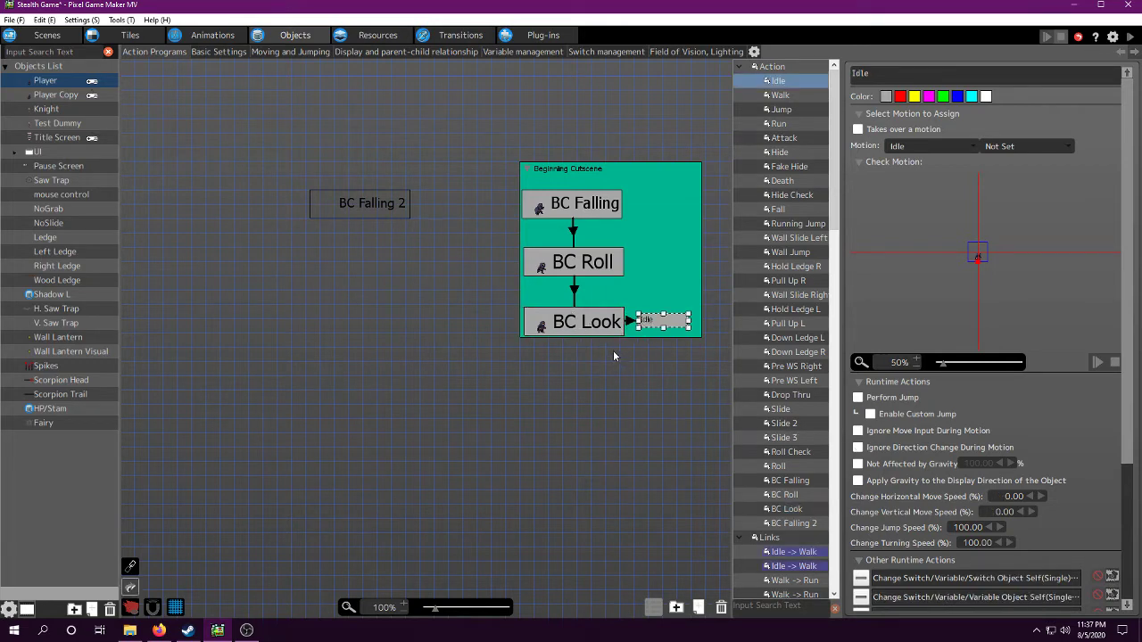
mouse_move(369, 203)
left_mouse_down()
mouse_move(363, 214)
mouse_move(351, 204)
left_mouse_up()
left_click(627, 168)
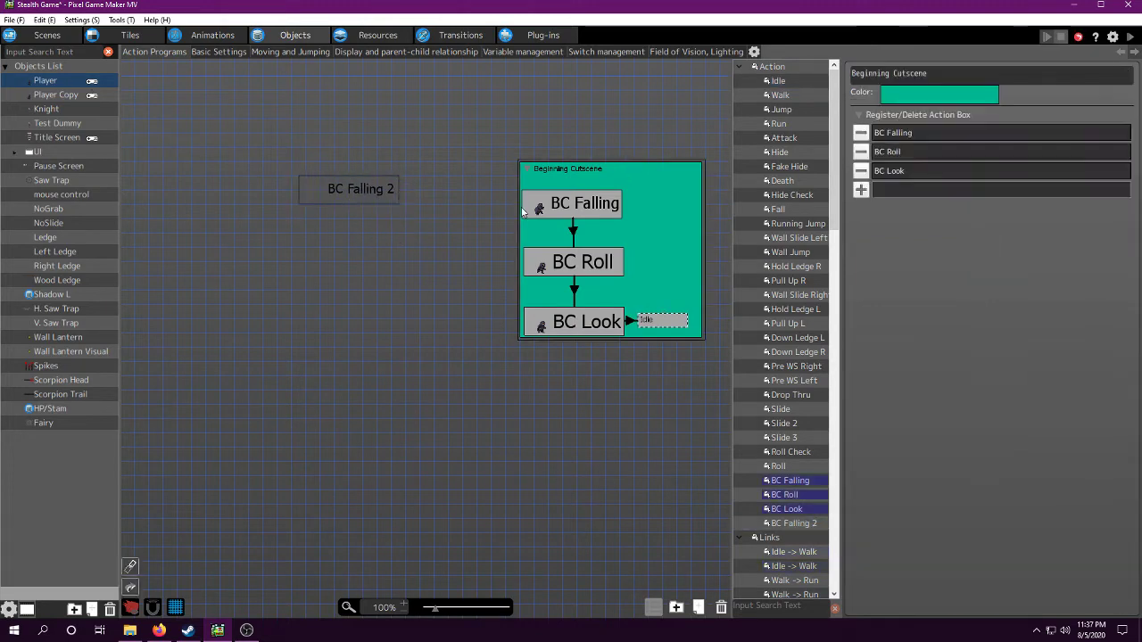
- Create a new group below BC Falling 2 and review the action boxes that can be registered in it
left_click(342, 245)
right_click(344, 247)
left_click(393, 275)
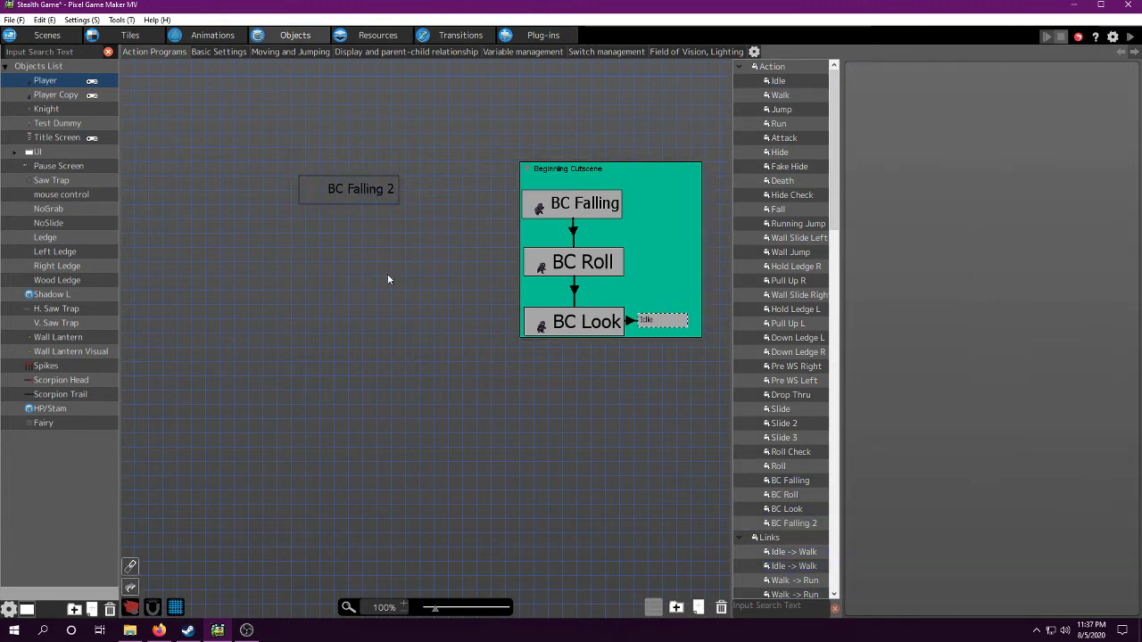
left_click(374, 255)
left_click_drag(406, 254, 386, 248)
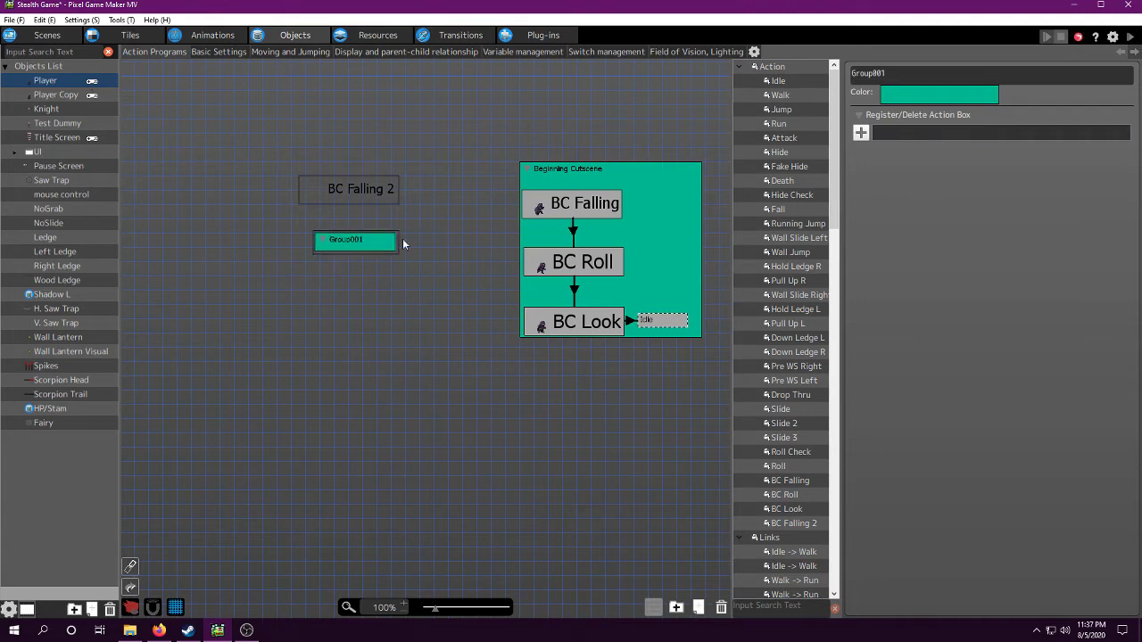
left_click(861, 133)
scroll(446, 267, "down", 5)
scroll(432, 346, "down", 3)
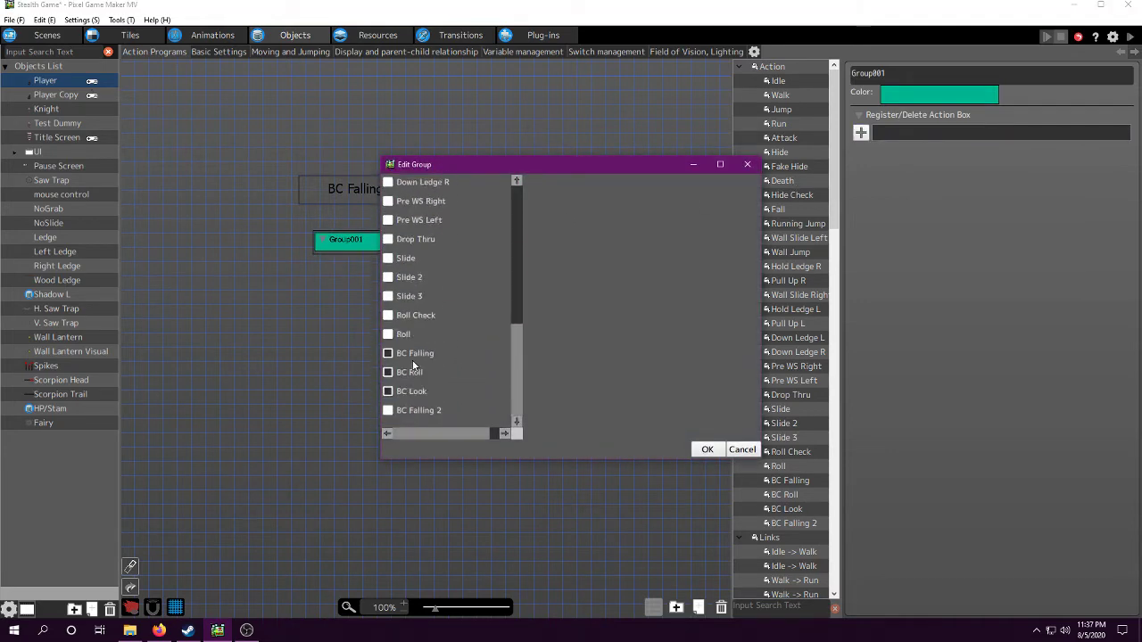
left_click(741, 450)
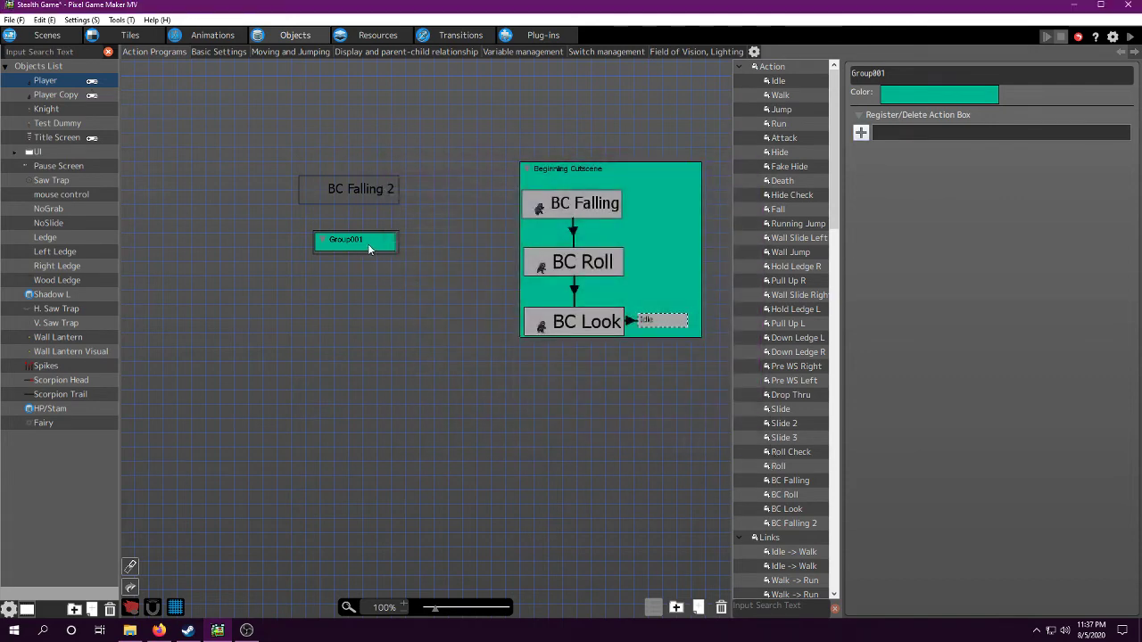
- Delete the empty new group and the BC Falling 2 action box
key("Delete")
left_click(351, 190)
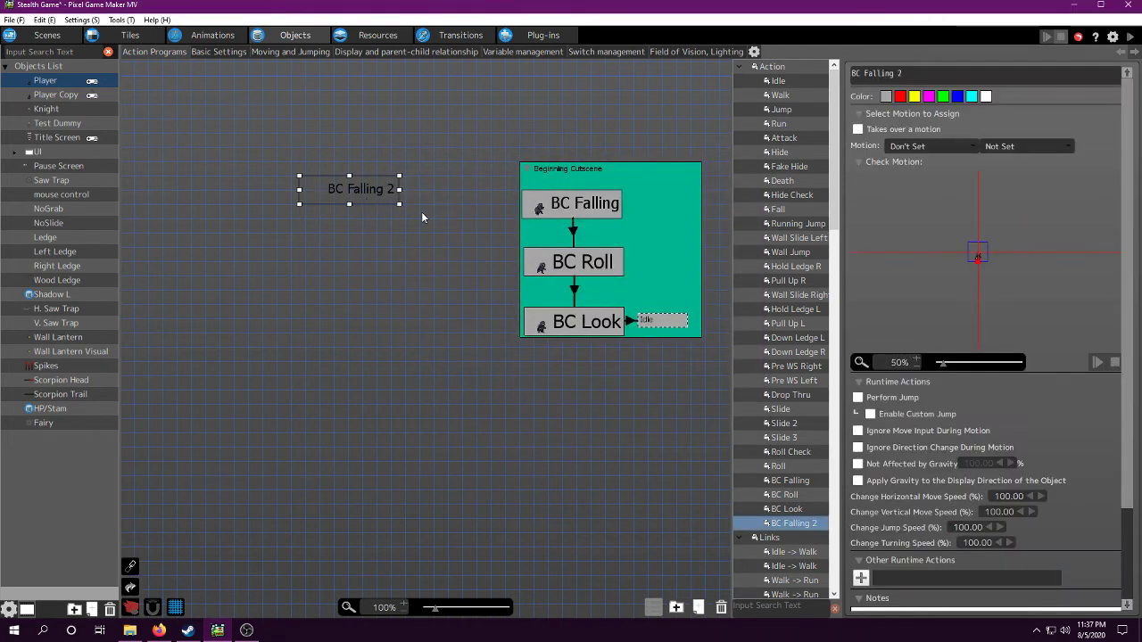
key("Delete")
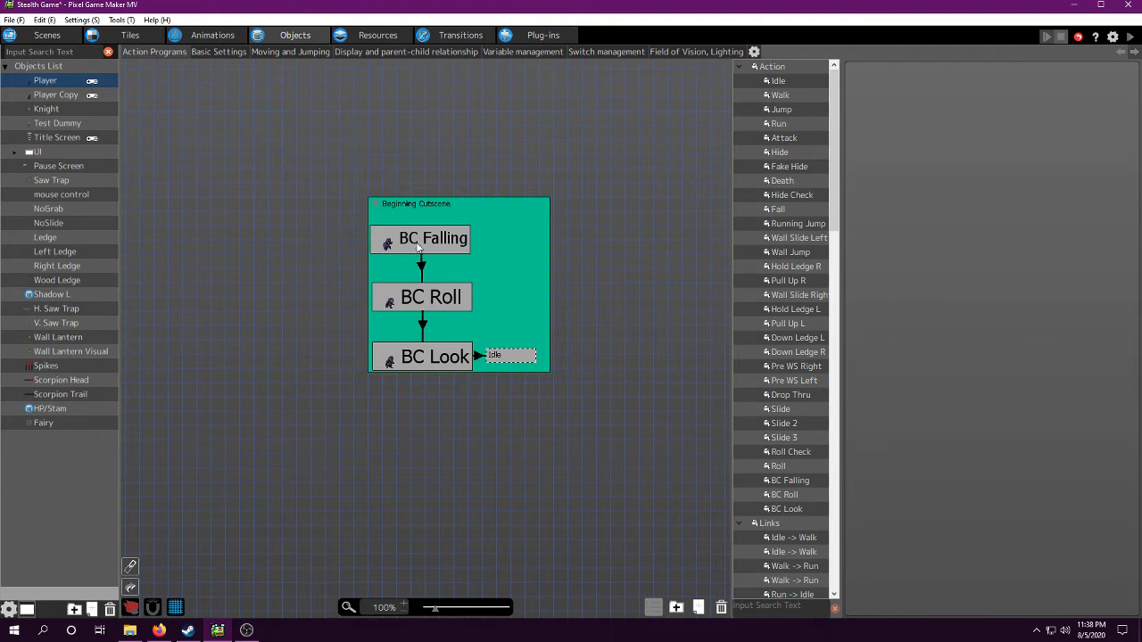
- Examine the BC Falling action's motion, movement options and other runtime actions
left_click(420, 239)
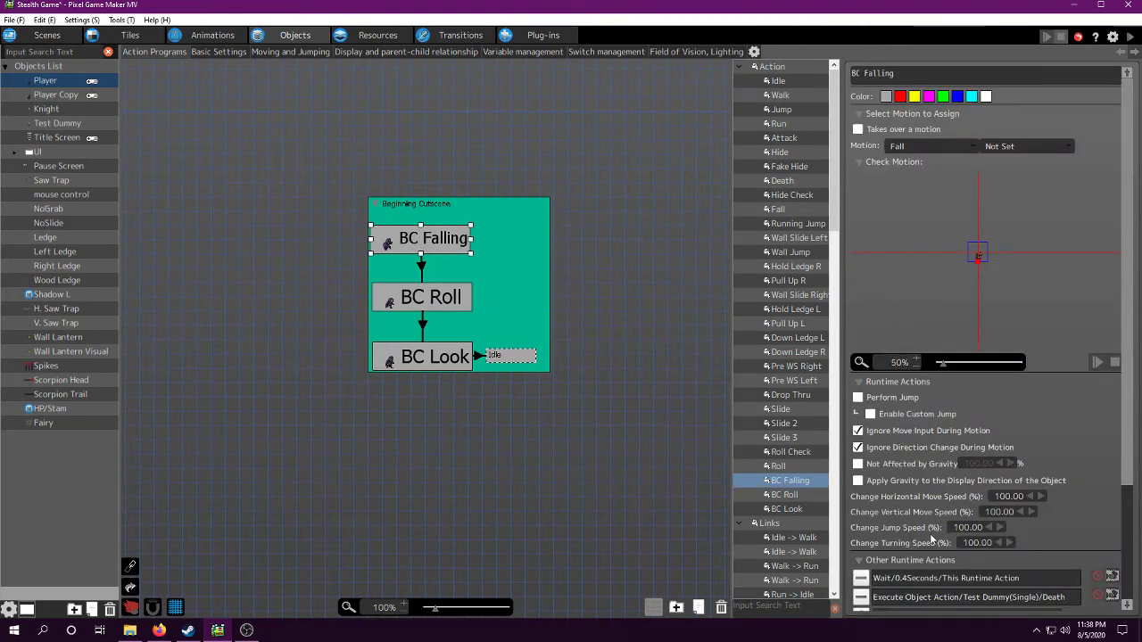
scroll(892, 402, "down", 2)
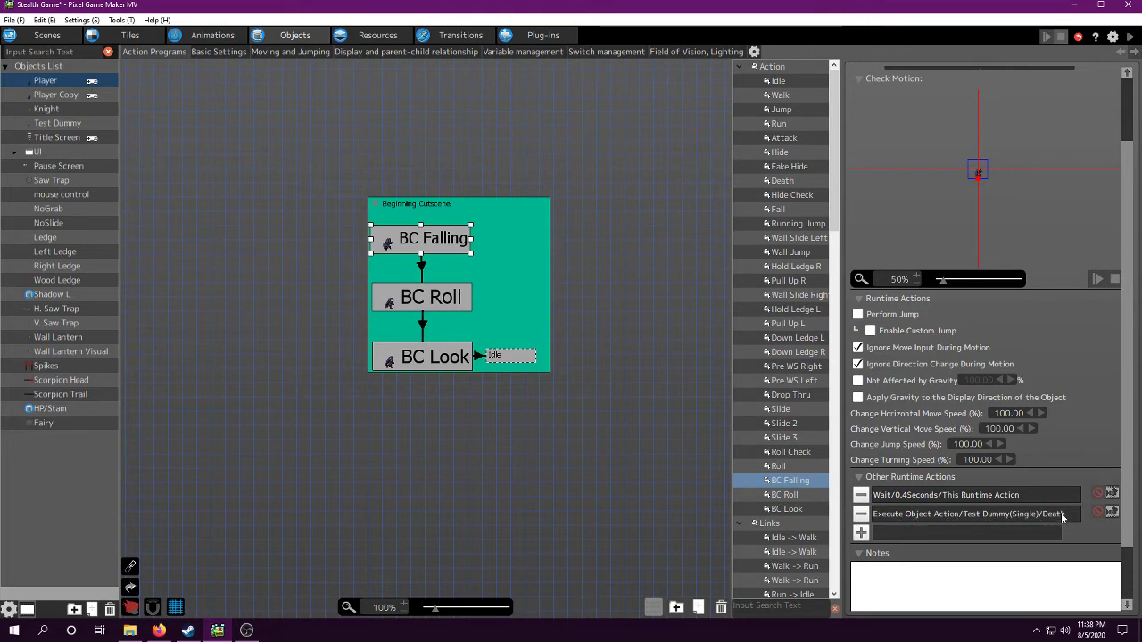
scroll(988, 418, "up", 2)
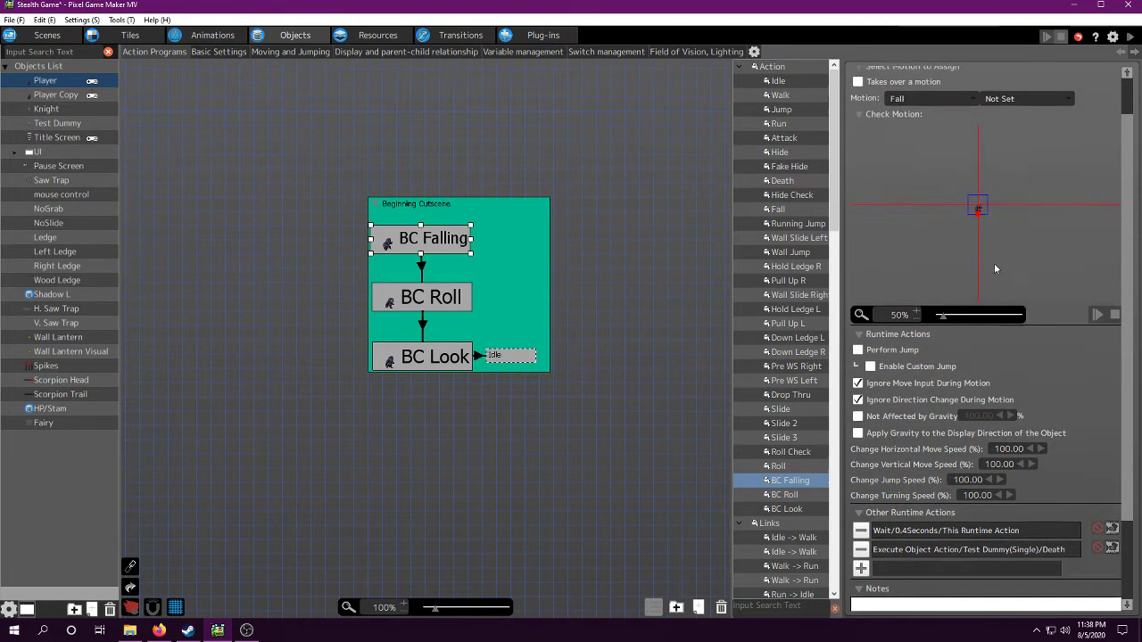
scroll(951, 405, "up", 1)
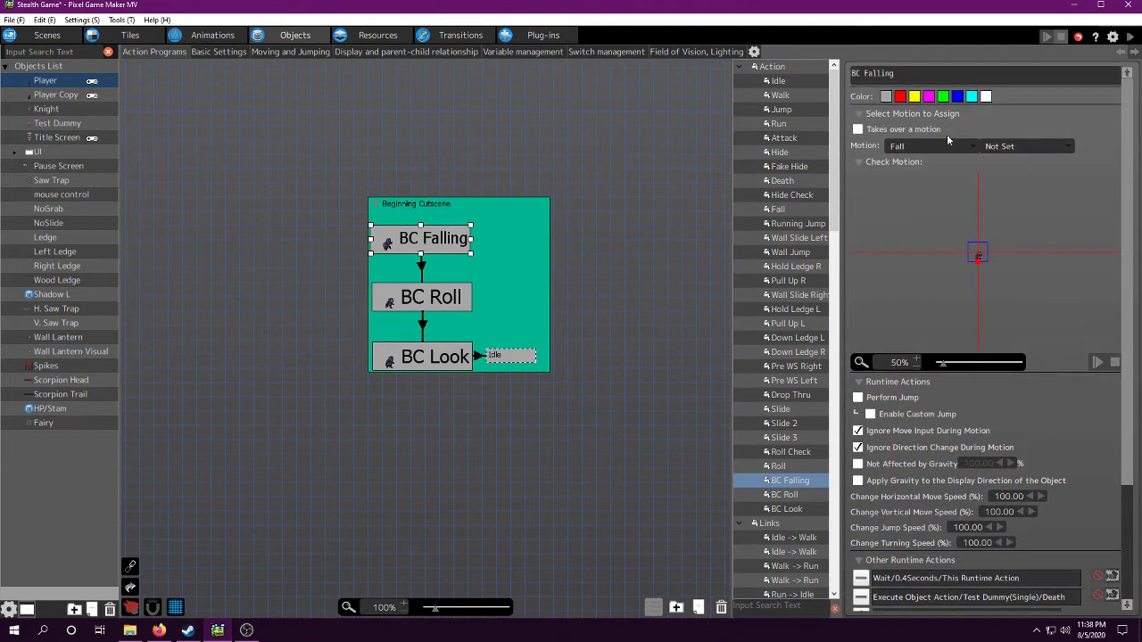
- Inspect the wall detection condition on the link from BC Falling to BC Roll without changing it
left_click(422, 268)
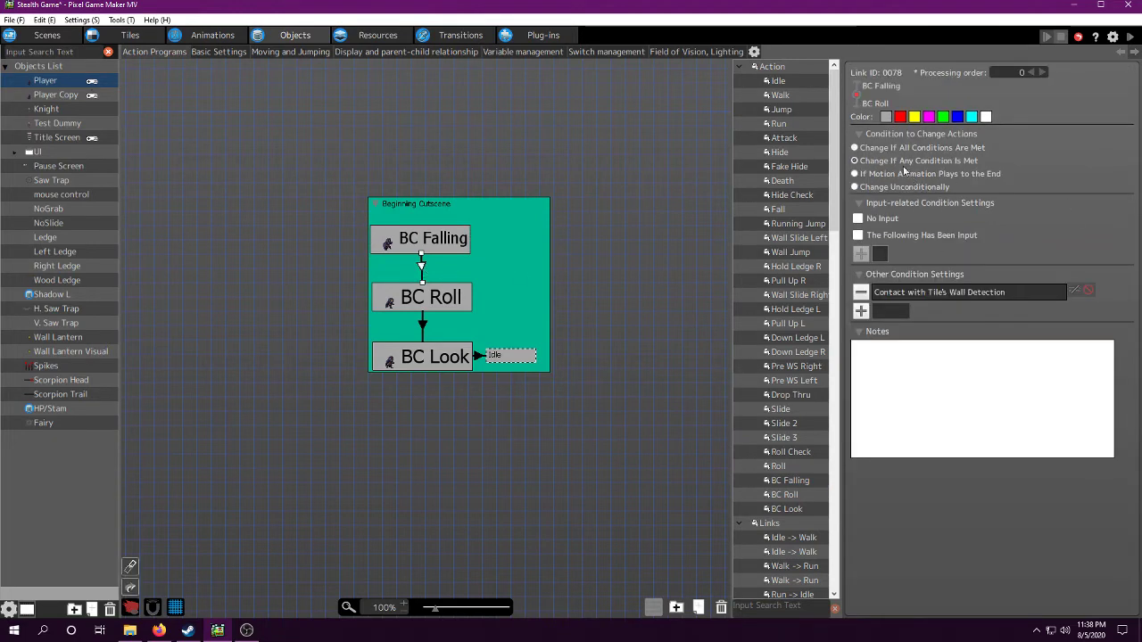
double_click(934, 293)
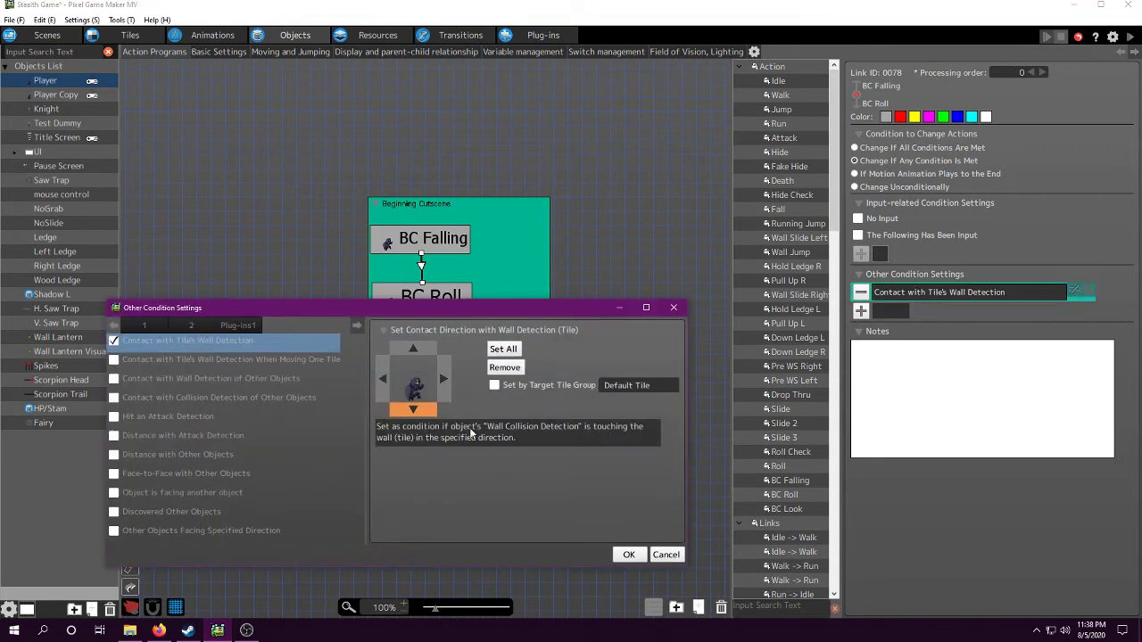
left_click(671, 555)
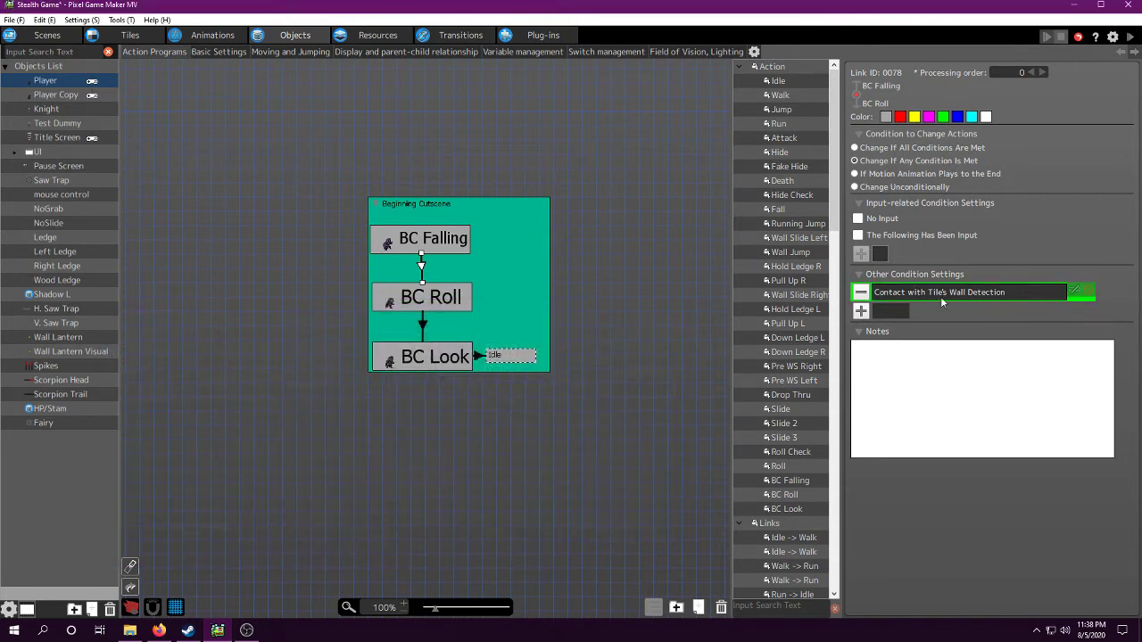
- Examine the BC Roll action's motion, runtime options and Move Towards Display Direction settings without changing them
left_click(434, 296)
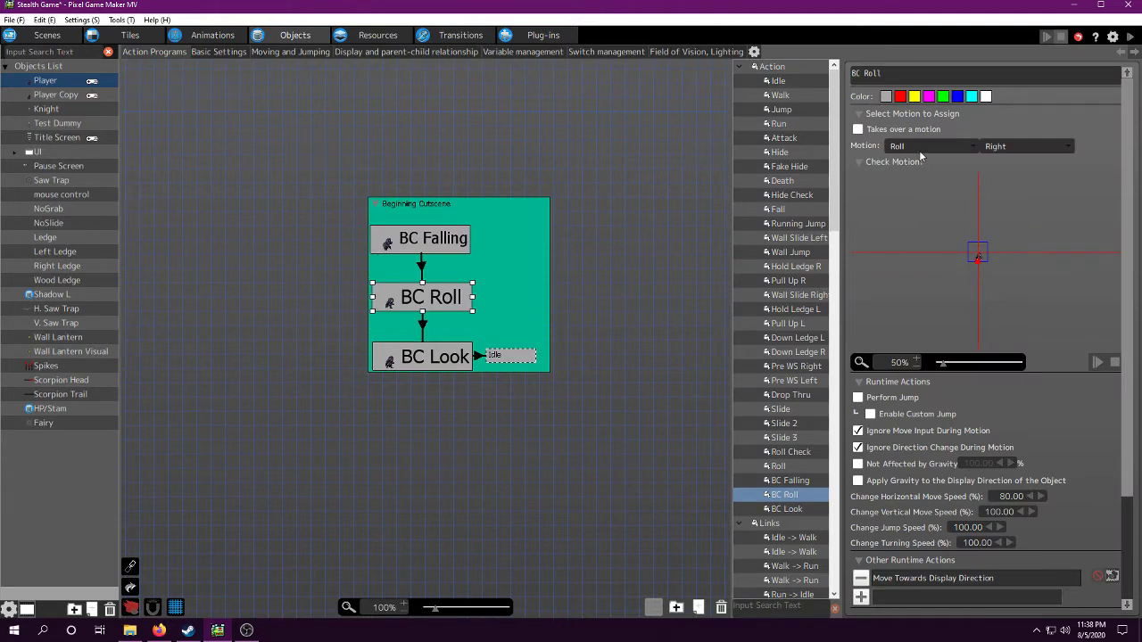
scroll(977, 412, "down", 1)
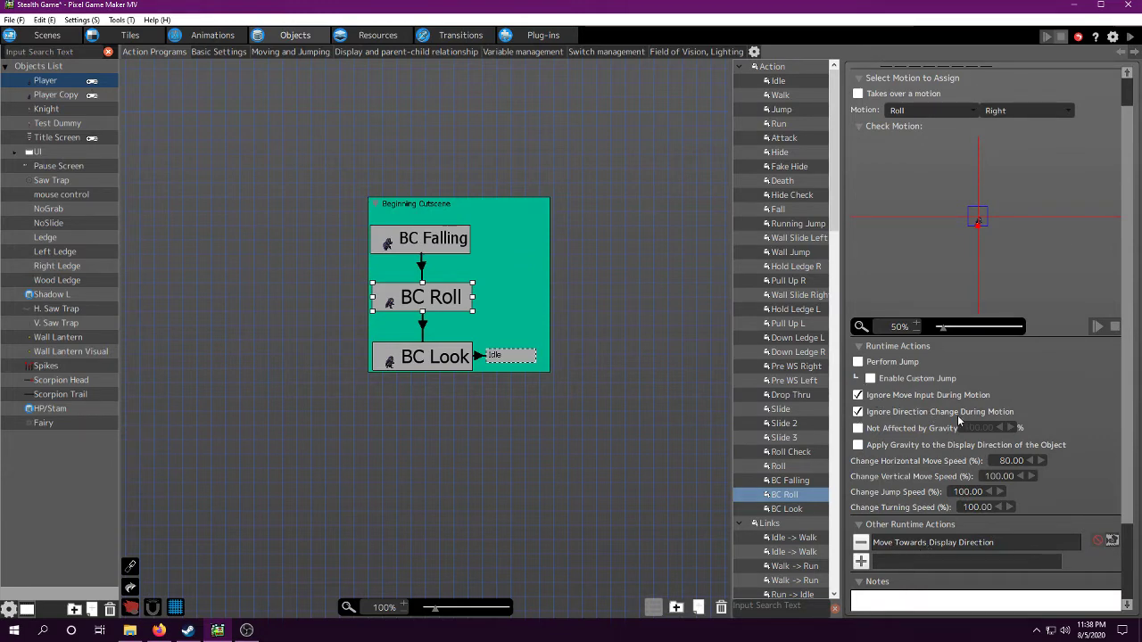
double_click(913, 542)
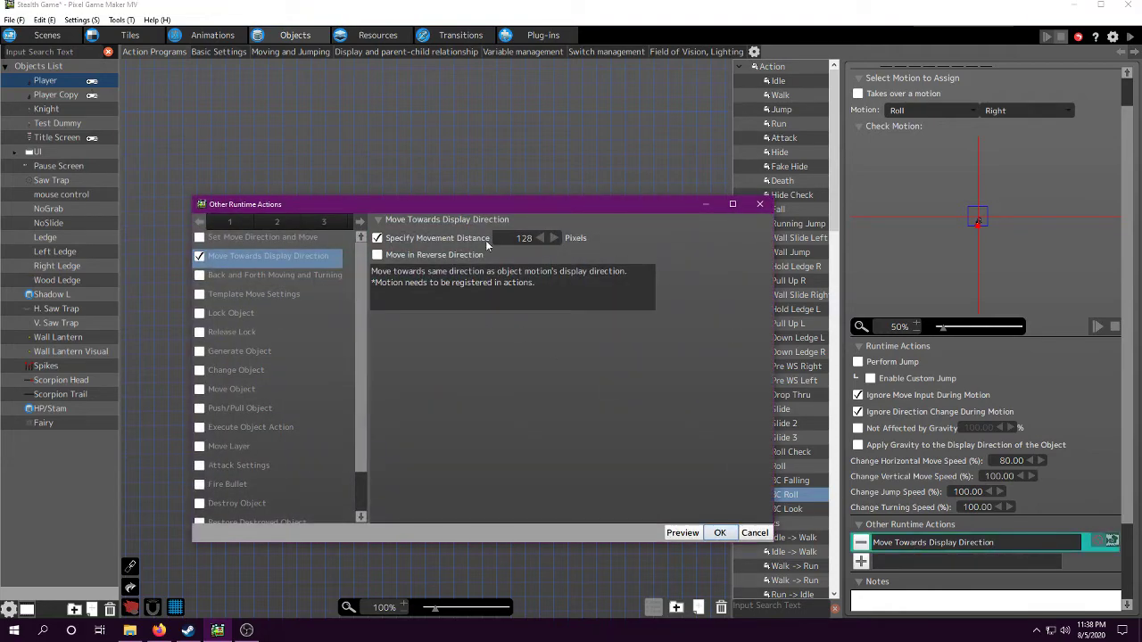
left_click(756, 532)
- Compare the regular Roll action's motion direction and input-ignoring options with those of BC Roll
middle_click_drag(604, 370, 512, 406)
middle_click_drag(552, 373, 355, 412)
middle_click_drag(482, 379, 674, 410)
left_click(465, 212)
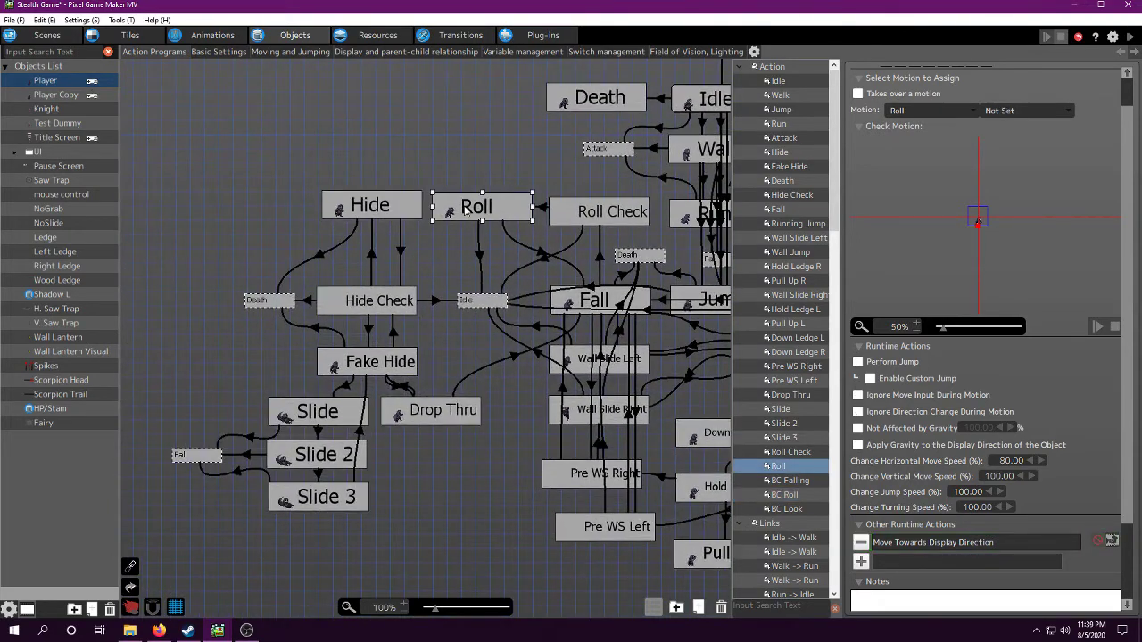
middle_click_drag(421, 314, 683, 324)
middle_click_drag(197, 342, 485, 342)
left_click(422, 329)
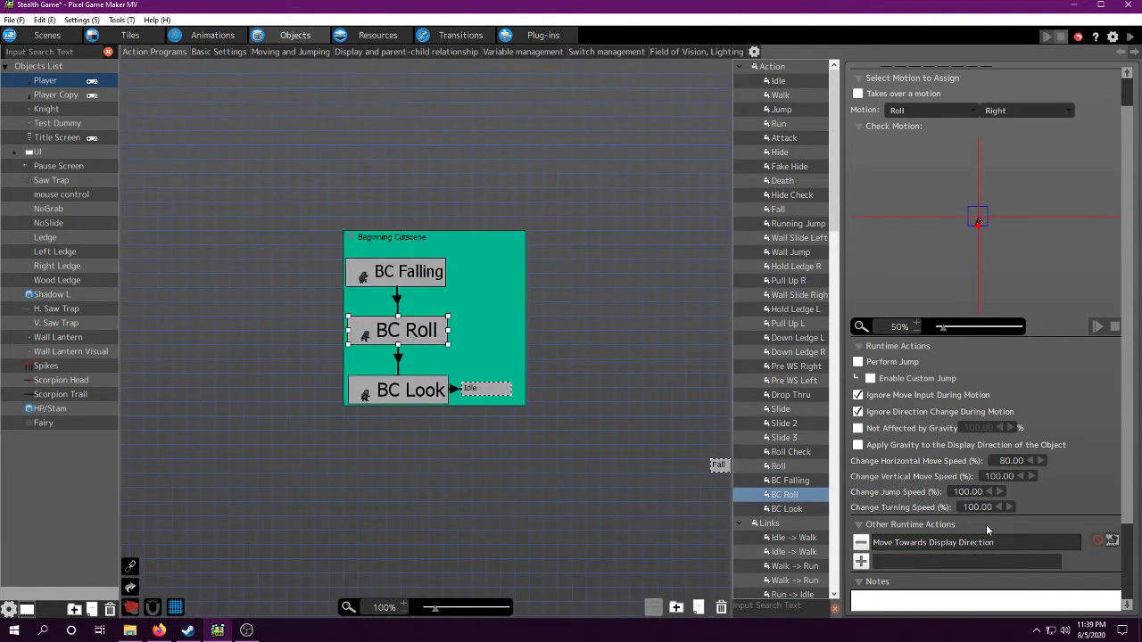
middle_click_drag(663, 428, 505, 327)
left_click(504, 208)
middle_click_drag(432, 195, 676, 185)
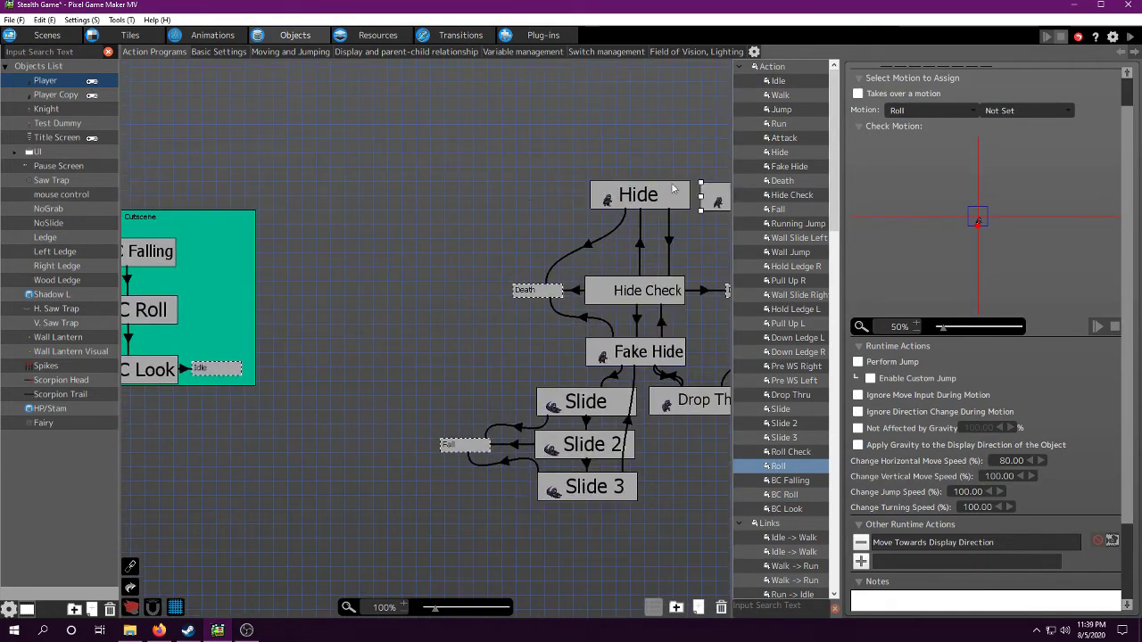
middle_click_drag(232, 281, 582, 250)
left_click(487, 284)
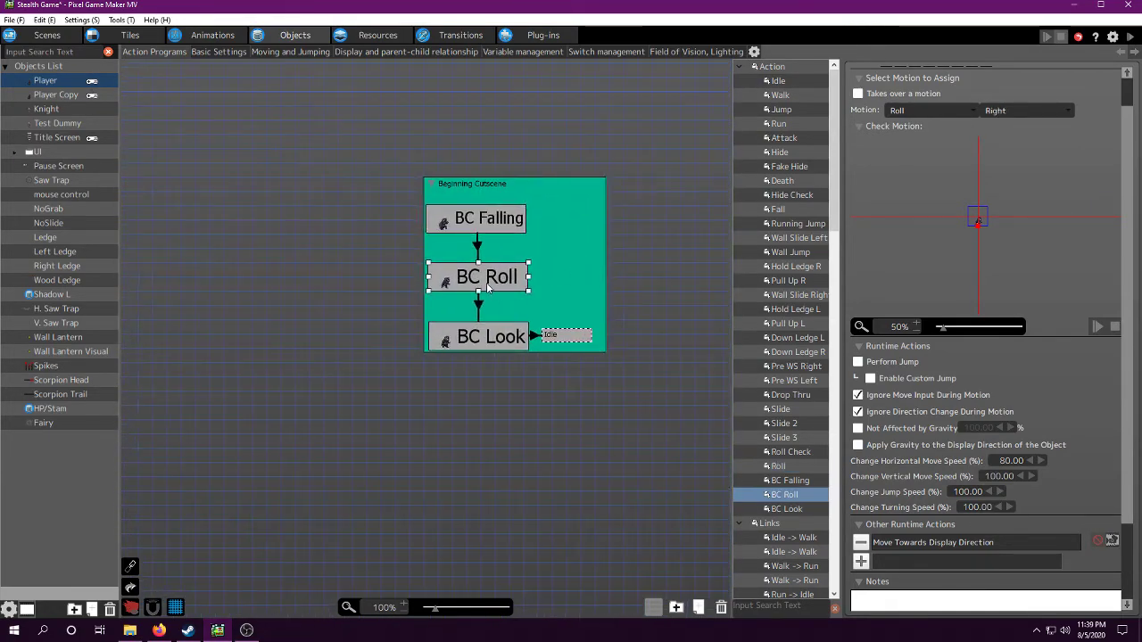
- Inspect the change condition on the link from BC Roll to BC Look
left_click(478, 304)
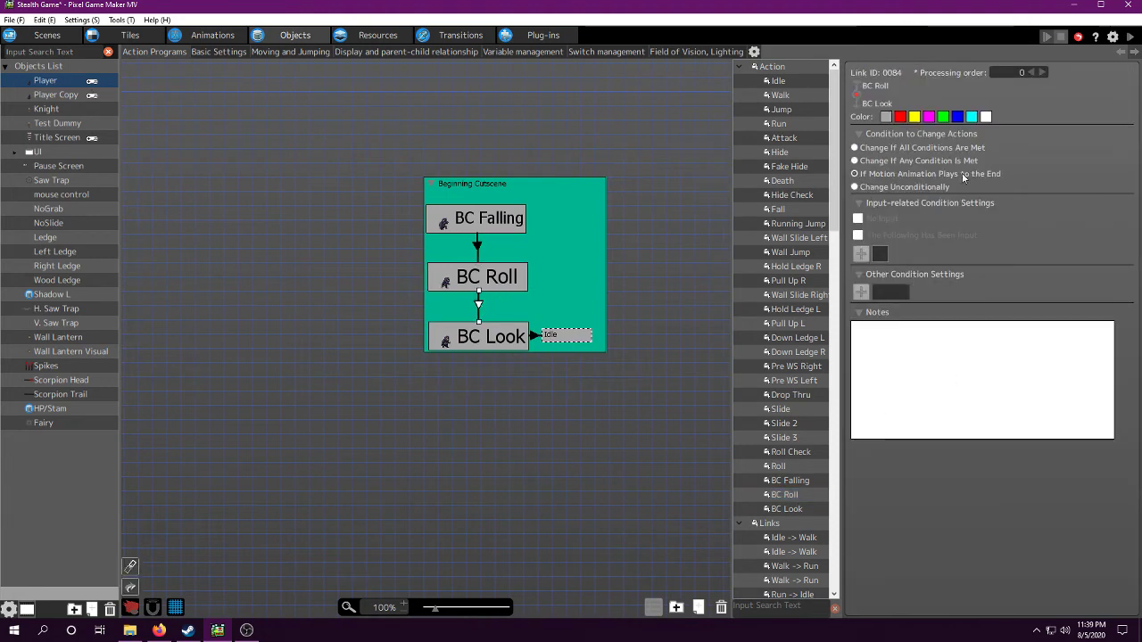
left_click(475, 277)
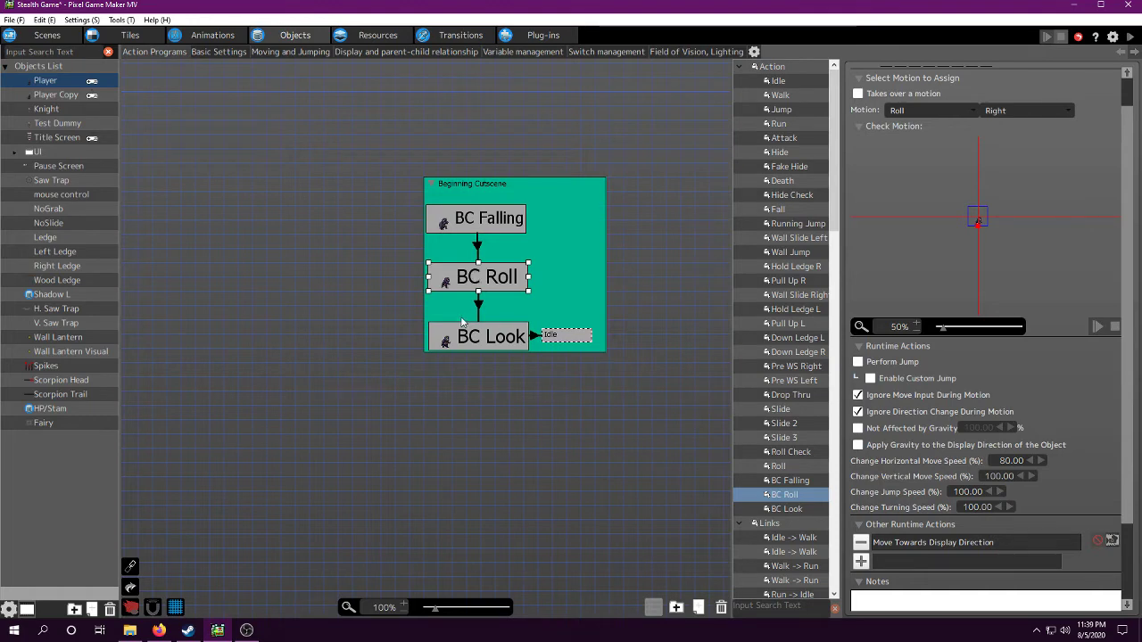
left_click(480, 319)
left_click(479, 312)
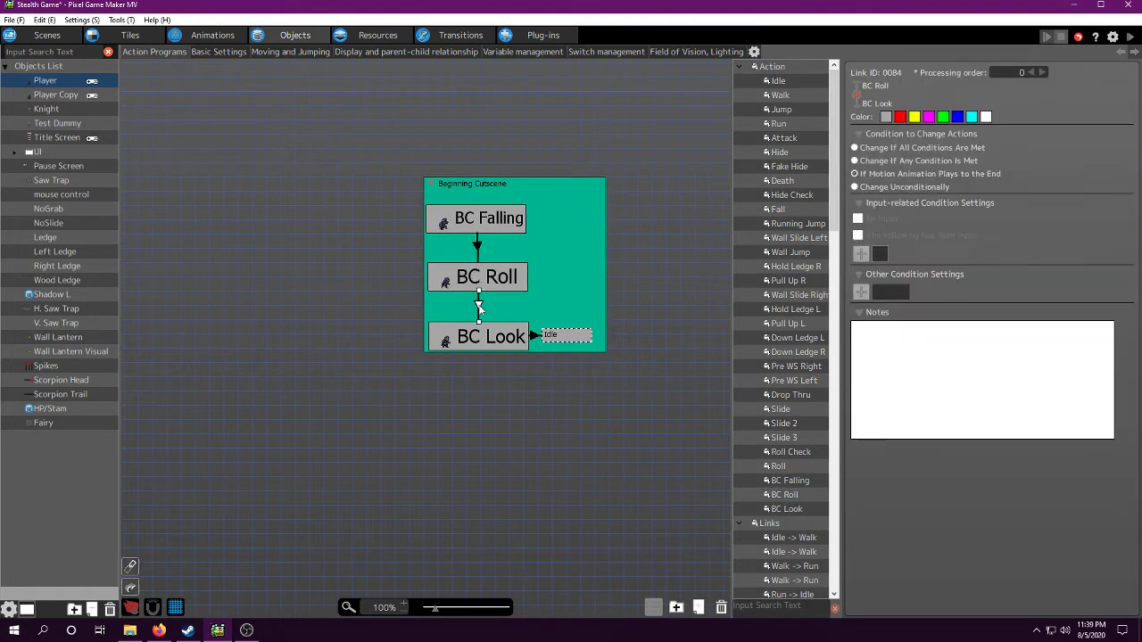
- Examine BC Look's Change Switch/Variable and Show Text runtime actions, keeping their settings as they are
left_click(477, 342)
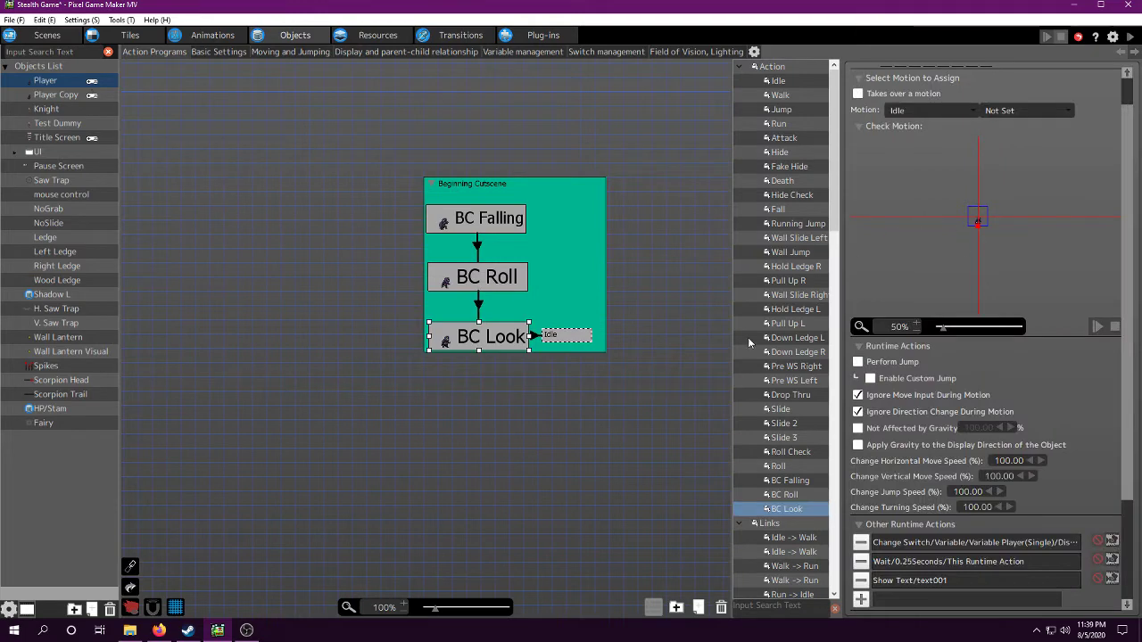
middle_click_drag(677, 387, 598, 345)
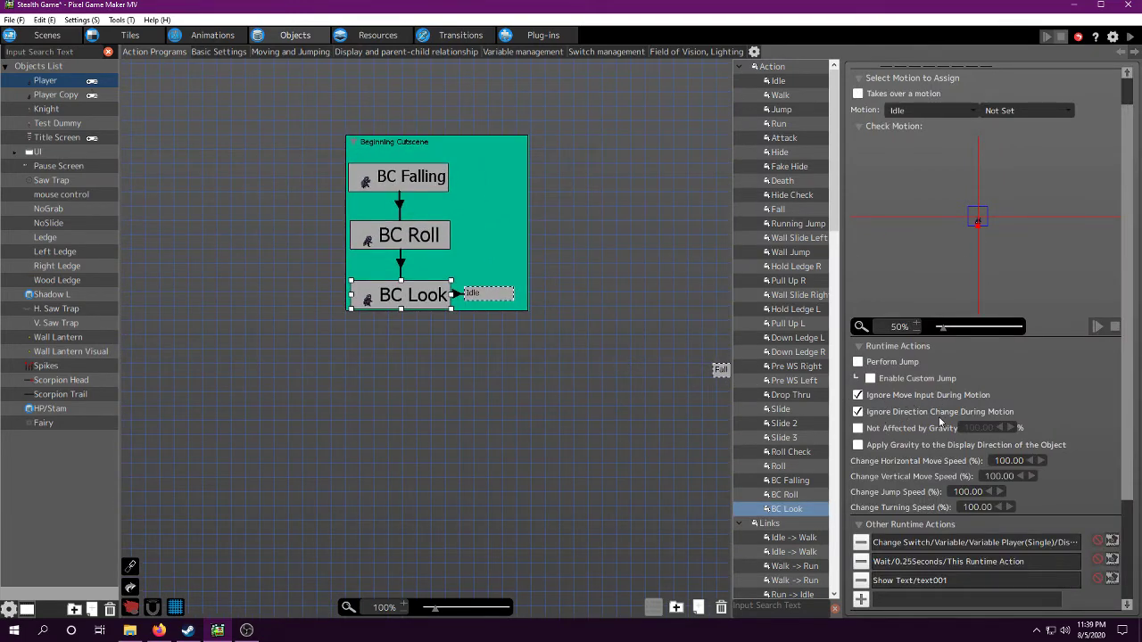
scroll(938, 541, "down", 1)
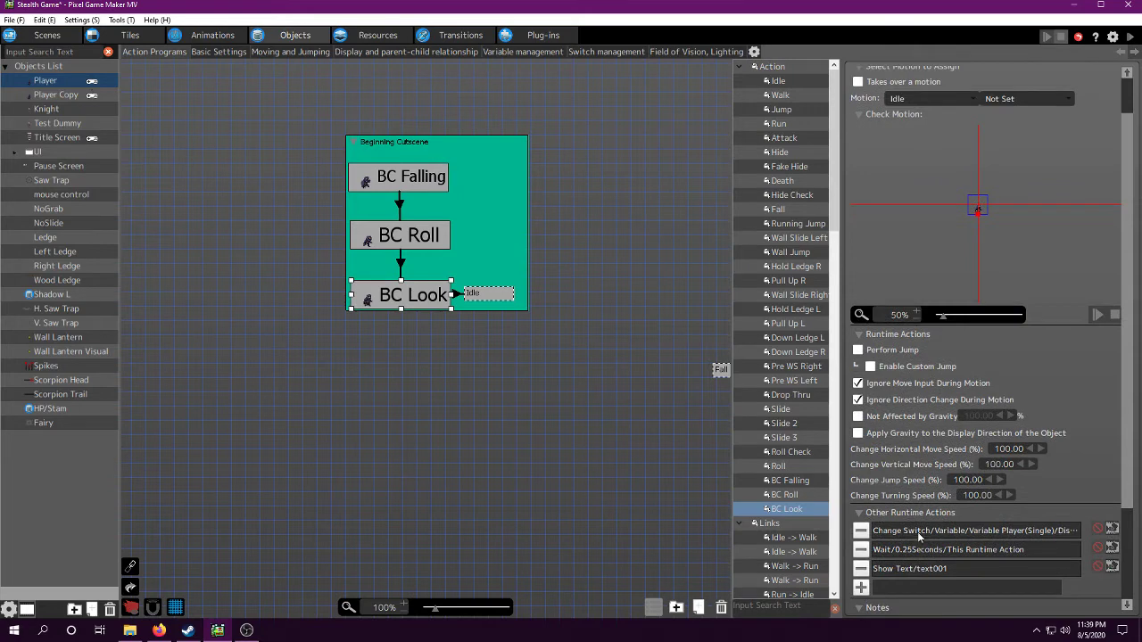
double_click(970, 530)
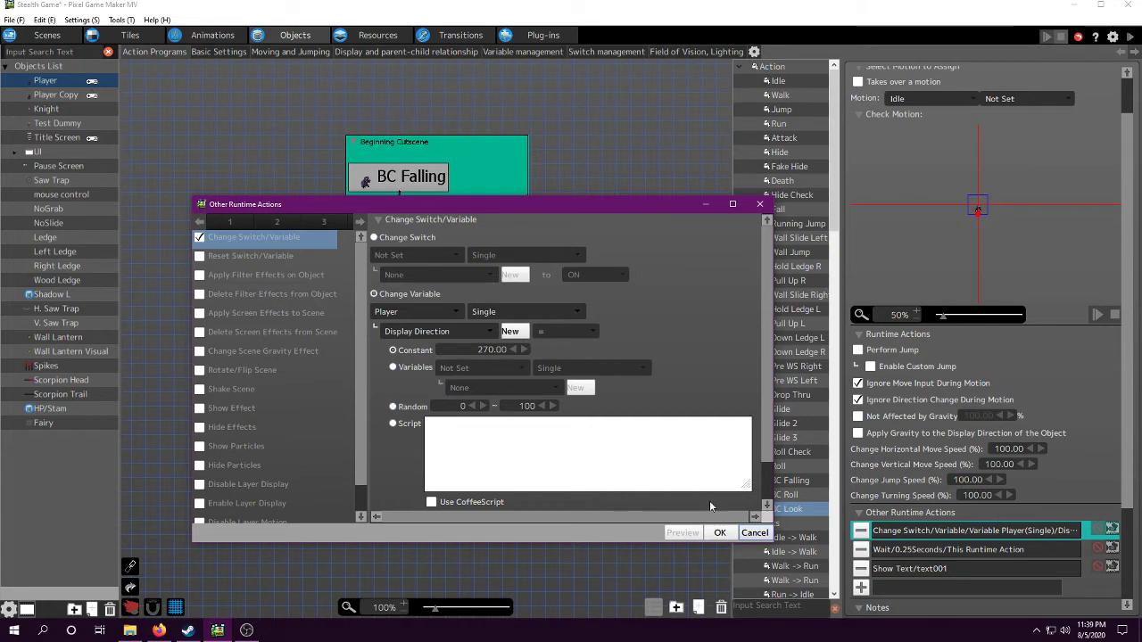
left_click(719, 533)
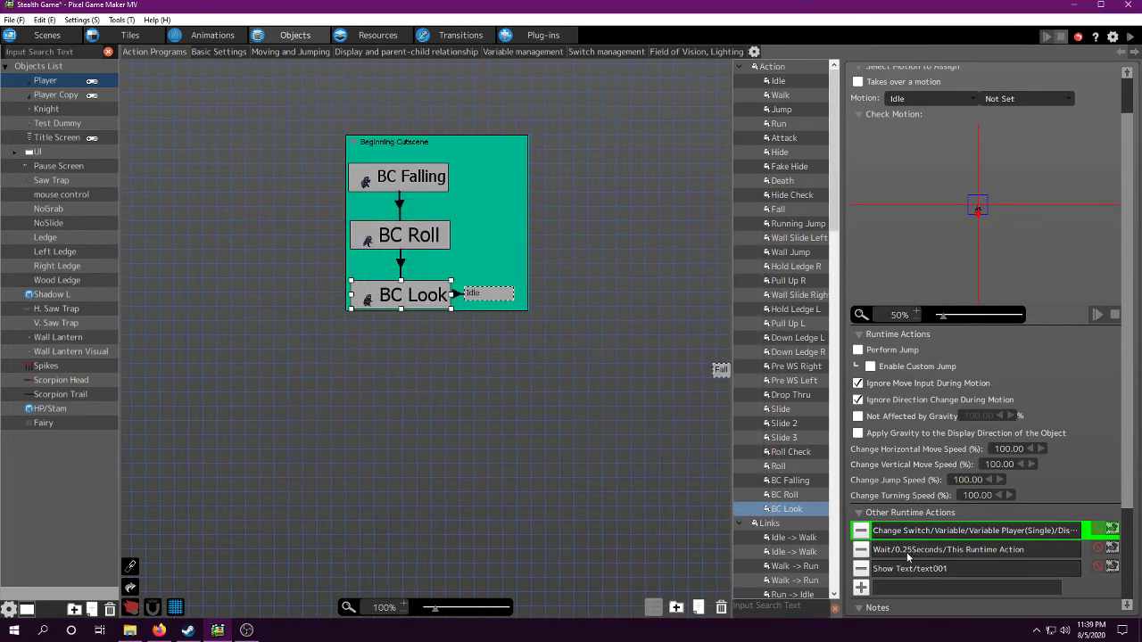
double_click(910, 570)
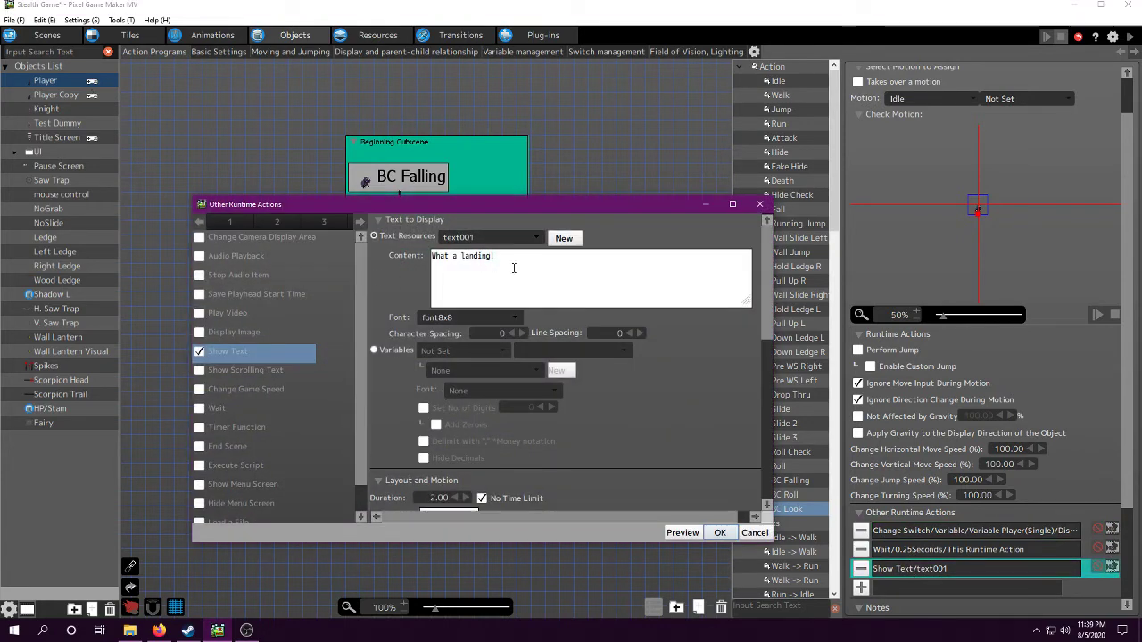
left_click(720, 533)
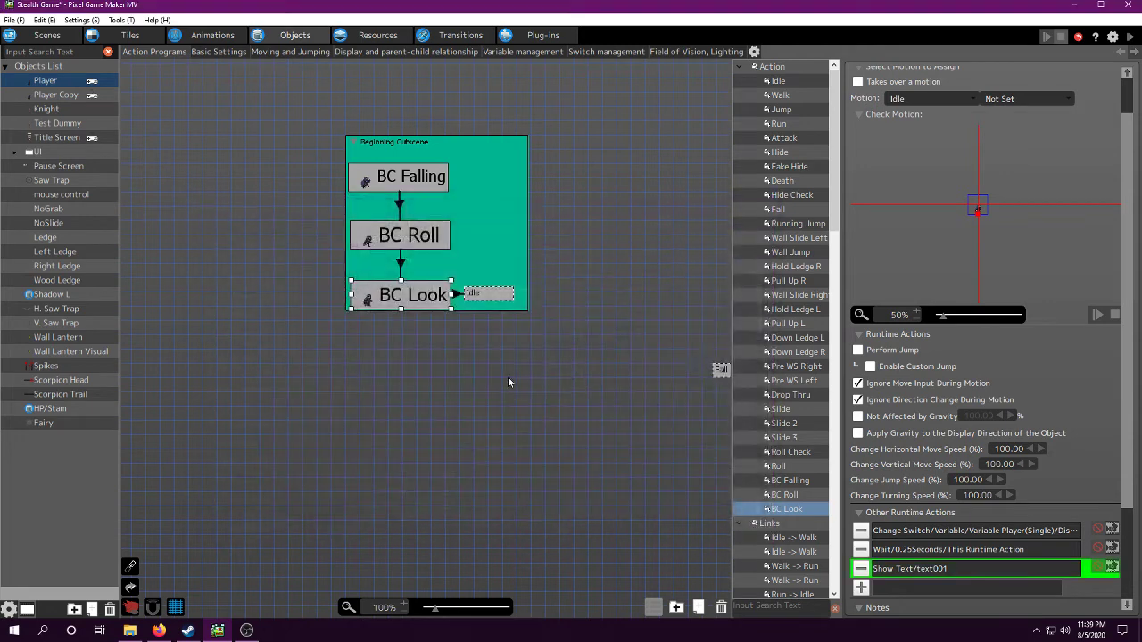
- Inspect the input conditions and the After Certain Time Passes setting on the link from BC Look to Idle
left_click(457, 294)
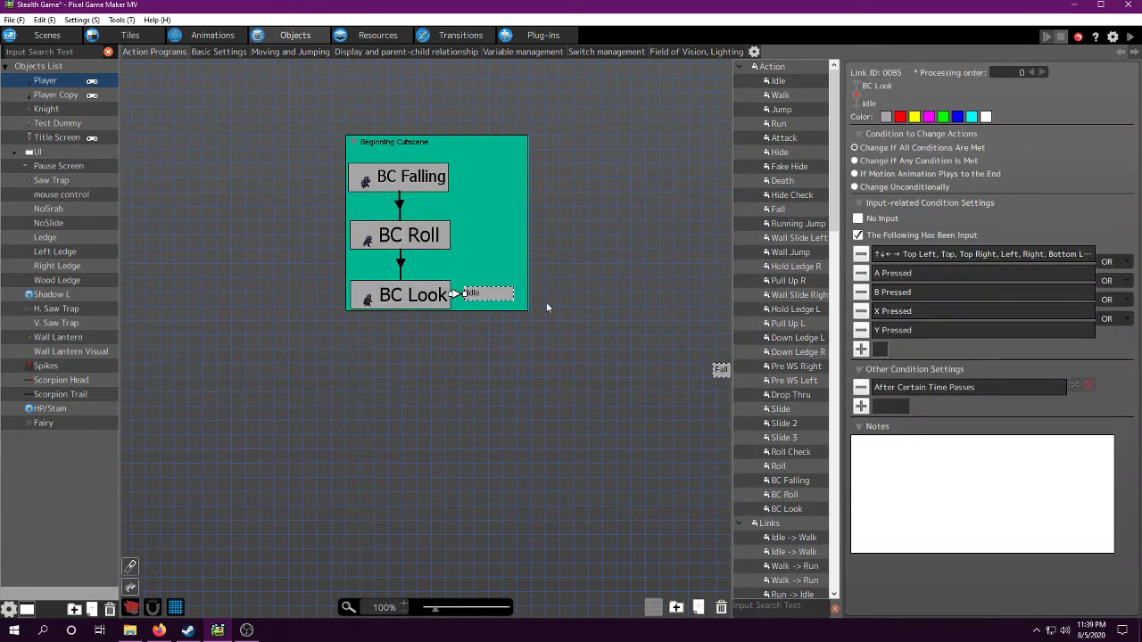
double_click(916, 389)
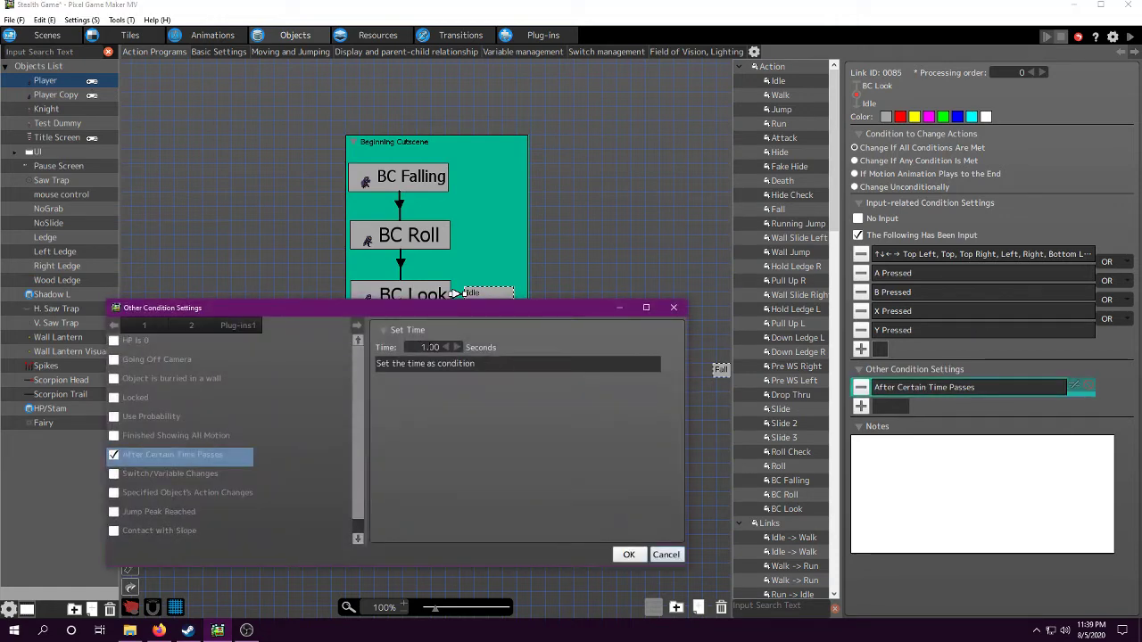
left_click(665, 554)
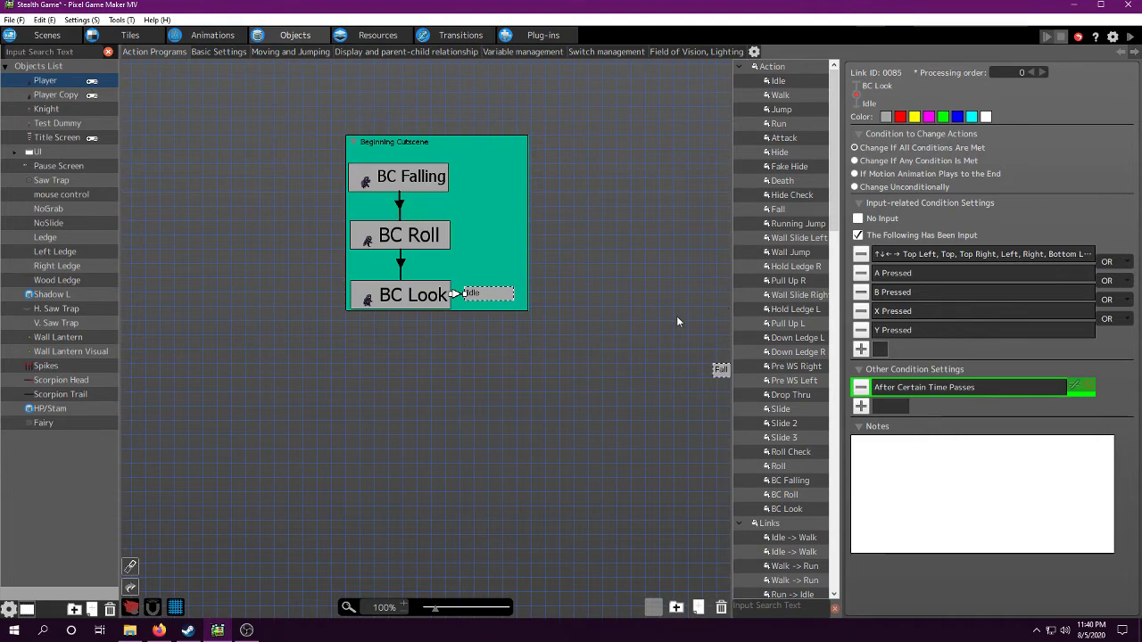
- Examine the original Idle action's runtime options and other runtime actions in the main action graph
middle_click_drag(580, 345, 319, 385)
middle_click_drag(375, 337, 348, 321)
left_click(367, 305)
middle_click_drag(593, 266, 369, 312)
middle_click_drag(581, 238, 374, 311)
left_click(493, 166)
middle_click_drag(495, 131, 483, 235)
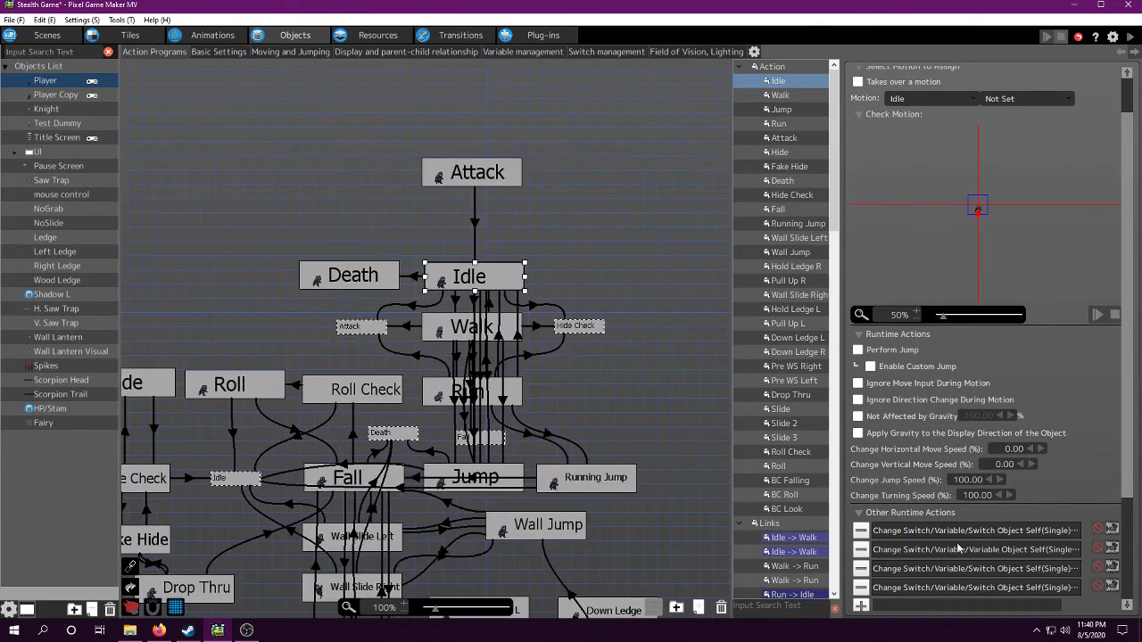
scroll(959, 546, "down", 1)
scroll(939, 553, "up", 1)
middle_click_drag(598, 368, 734, 351)
middle_click_drag(223, 545, 713, 143)
middle_click_drag(396, 408, 544, 377)
- Review the layout, position and hide options of BC Look's Show Text action without changing them
left_click(560, 421)
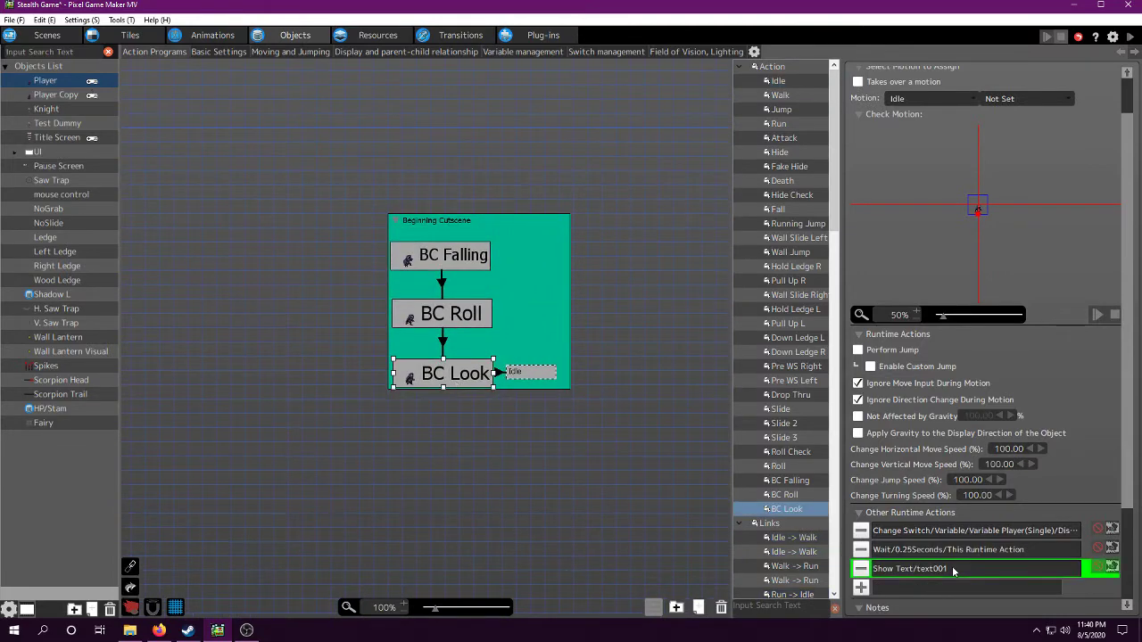
double_click(952, 569)
scroll(535, 429, "down", 5)
scroll(569, 384, "down", 2)
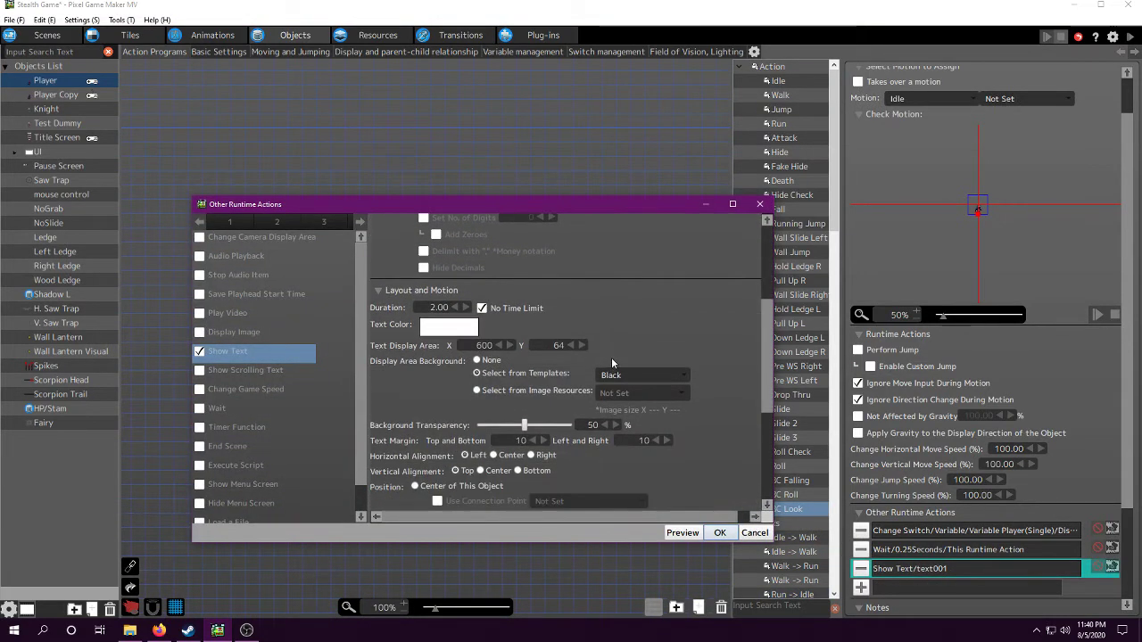
scroll(501, 311, "down", 5)
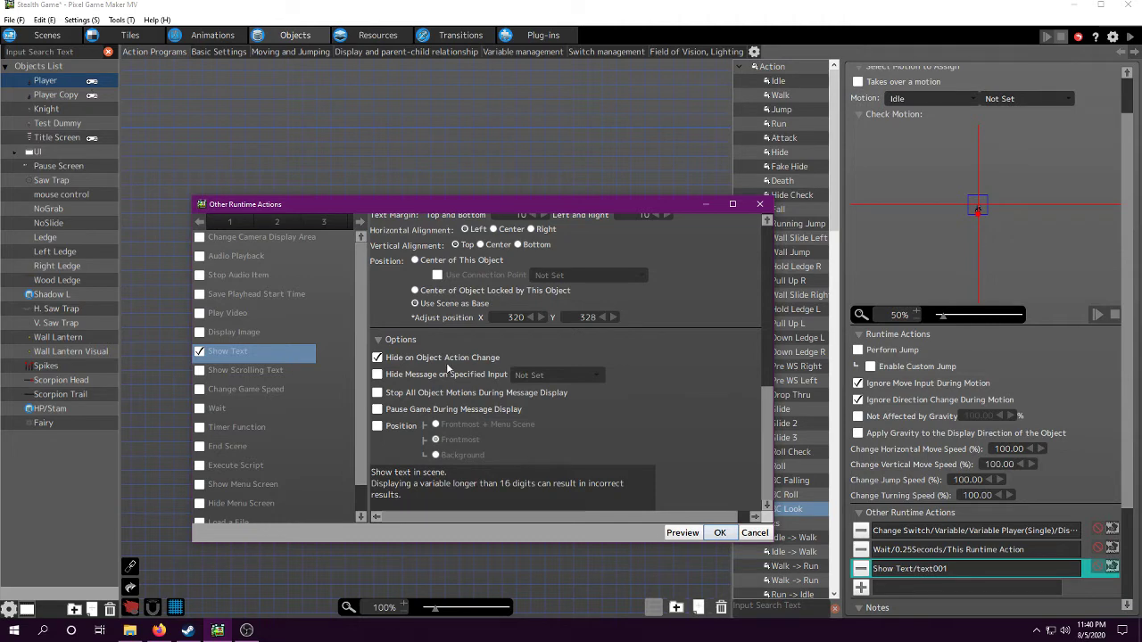
left_click(731, 534)
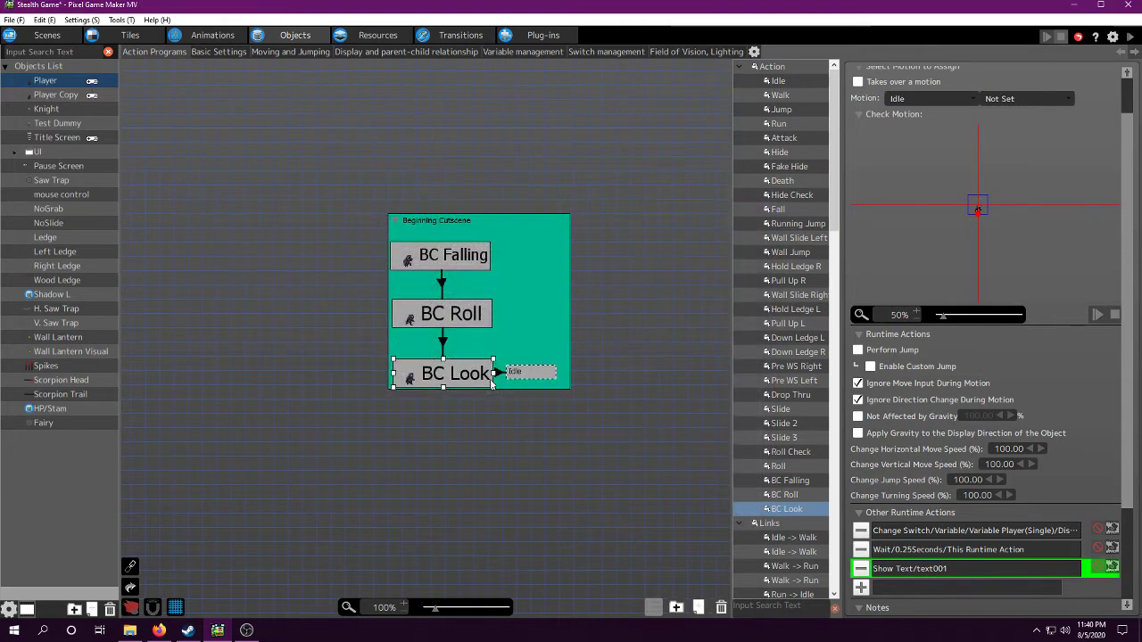
- Compare the Idle shortcut beside BC Look with the original Idle action, and jump from the shortcut to the original
left_click(510, 375)
middle_click_drag(635, 375, 351, 360)
middle_click_drag(669, 303, 414, 361)
middle_click_drag(714, 281, 535, 305)
left_click(504, 254)
middle_click_drag(359, 294, 724, 232)
middle_click_drag(299, 369, 563, 314)
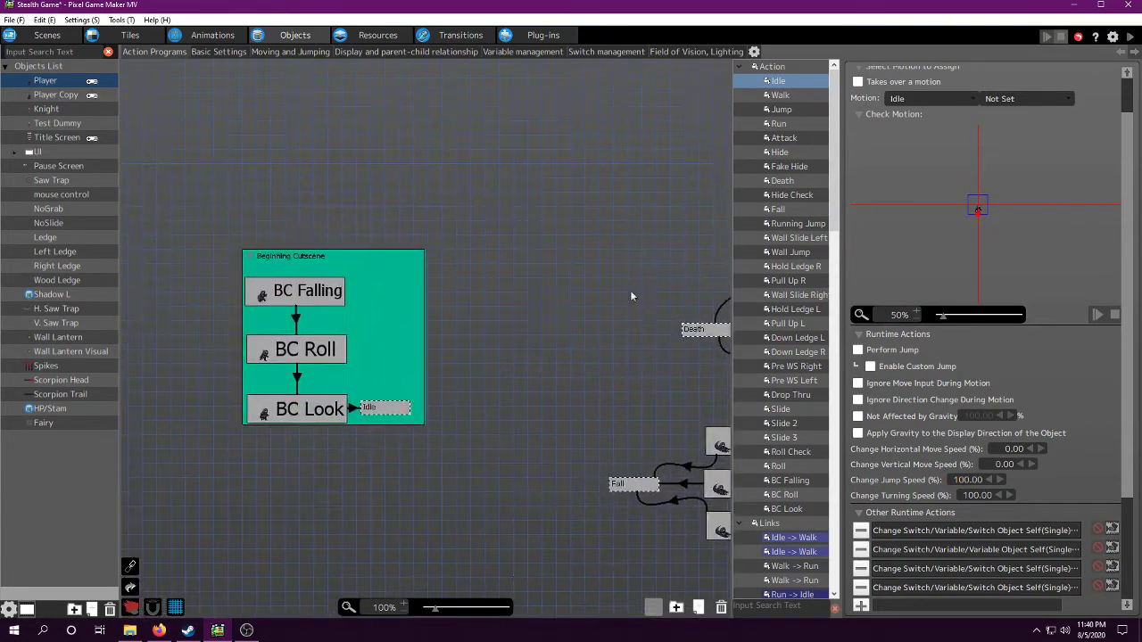
double_click(399, 409)
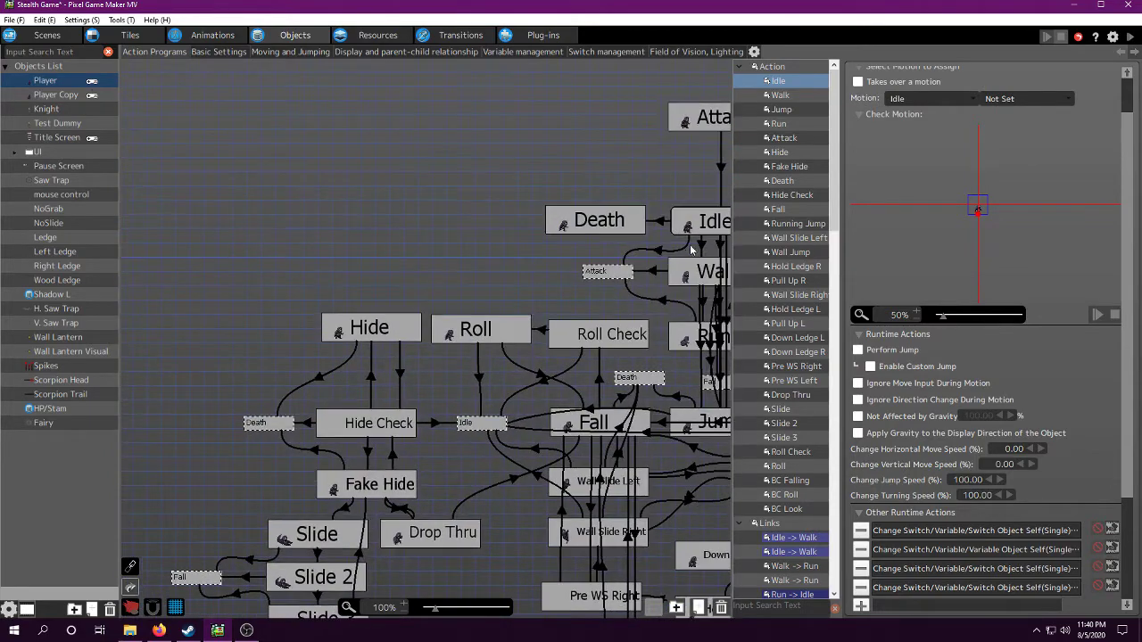
- Create a shortcut of the original Idle action and place it between the Death and Walk actions
right_click(588, 256)
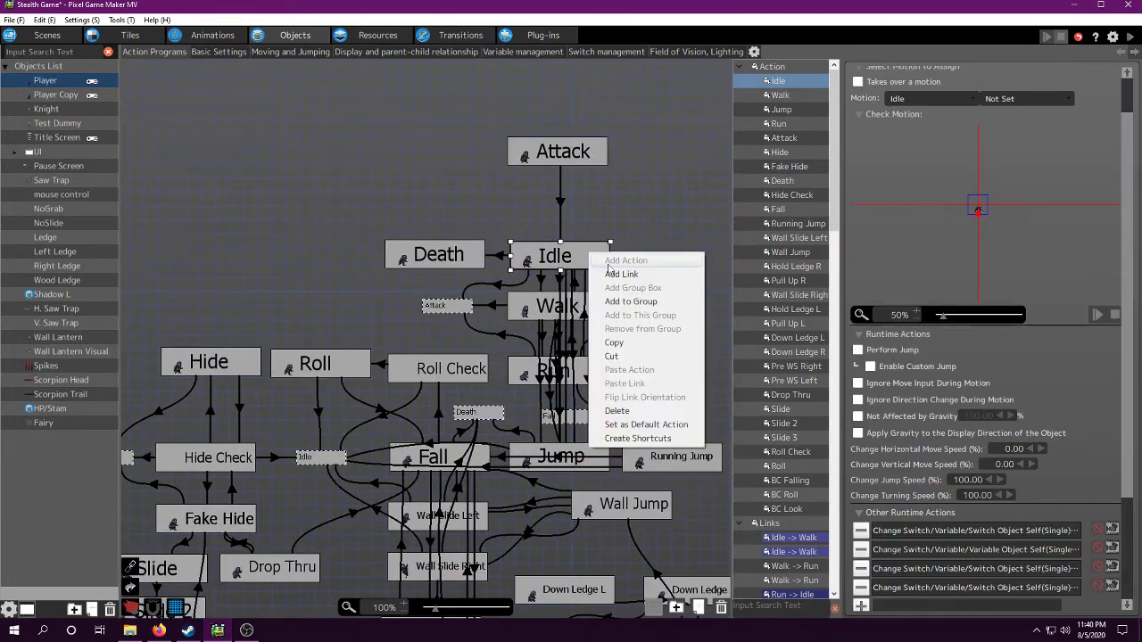
left_click(639, 439)
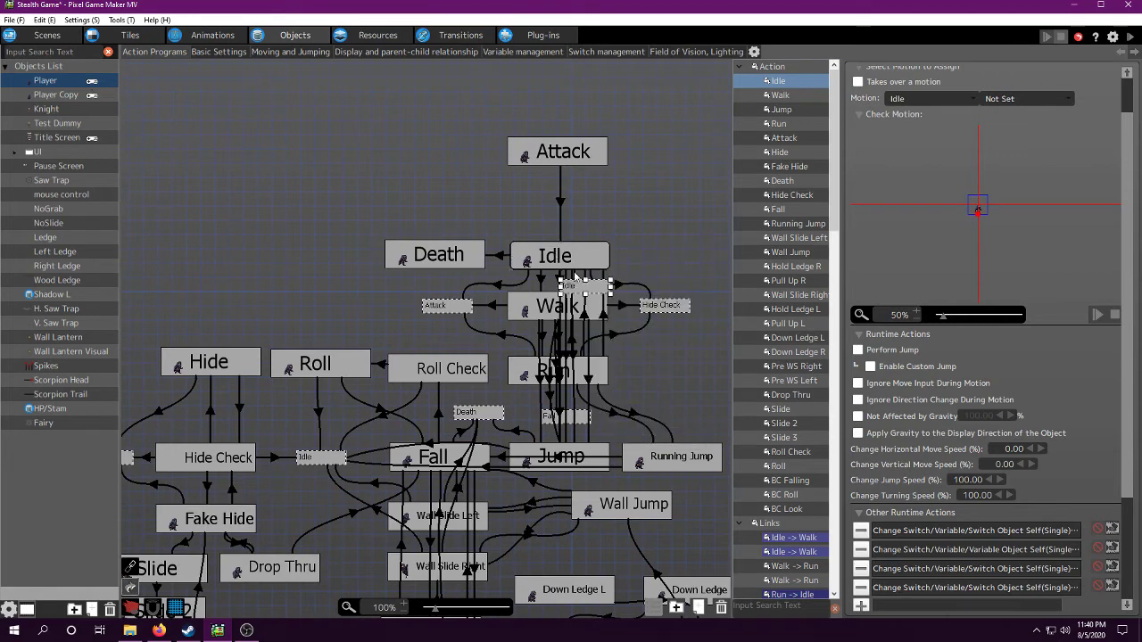
left_click(574, 282)
left_click_drag(601, 289, 520, 286)
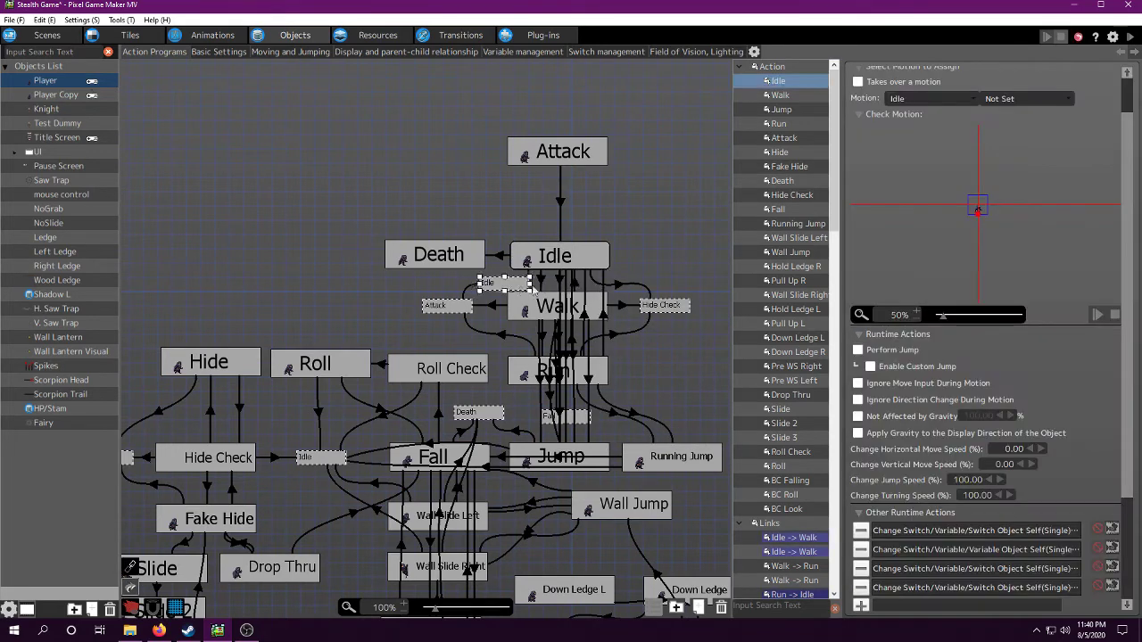
left_click(497, 285)
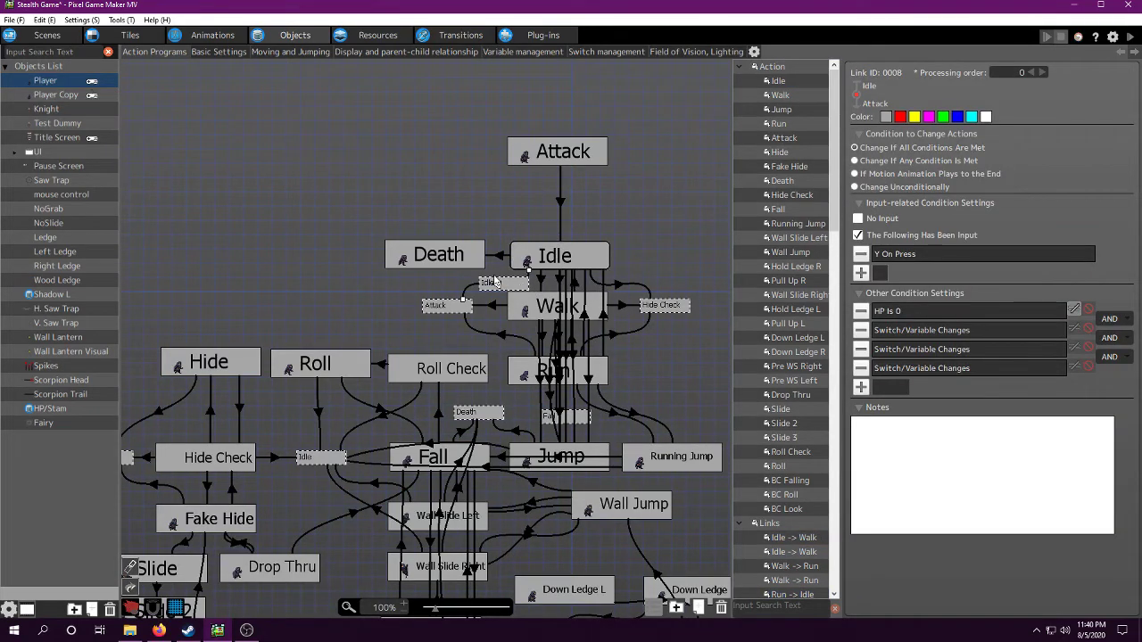
- Move the new Idle shortcut over beside the Beginning Cutscene group and delete it
left_click_drag(491, 284, 121, 293)
middle_click_drag(143, 288, 575, 211)
left_click_drag(548, 220, 429, 408)
key("Delete")
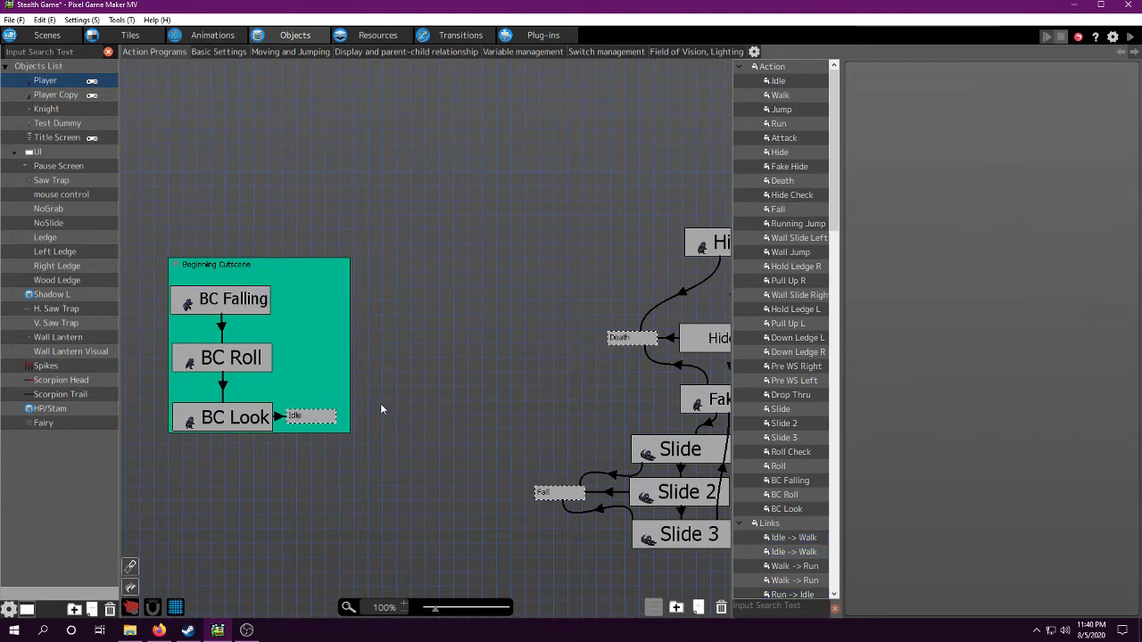
- Move BC Look's linked Idle shortcut below the Beginning Cutscene group, and put it back beside BC Look inside the group
middle_click_drag(341, 425, 438, 393)
left_click_drag(414, 386, 379, 426)
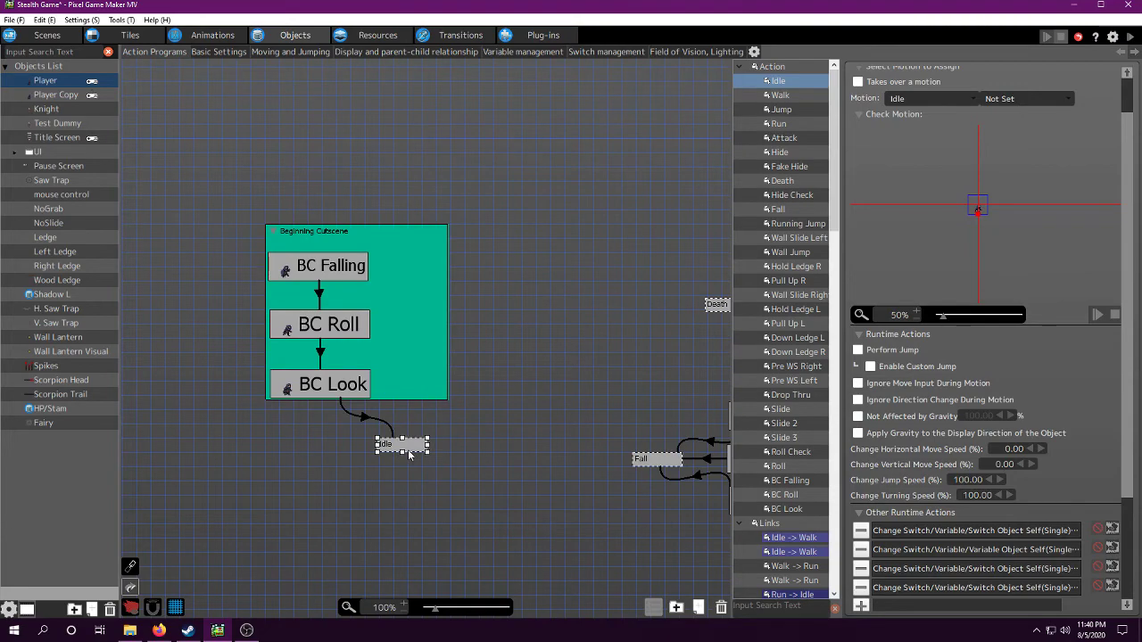
left_click_drag(410, 452, 424, 392)
middle_click_drag(365, 457, 550, 420)
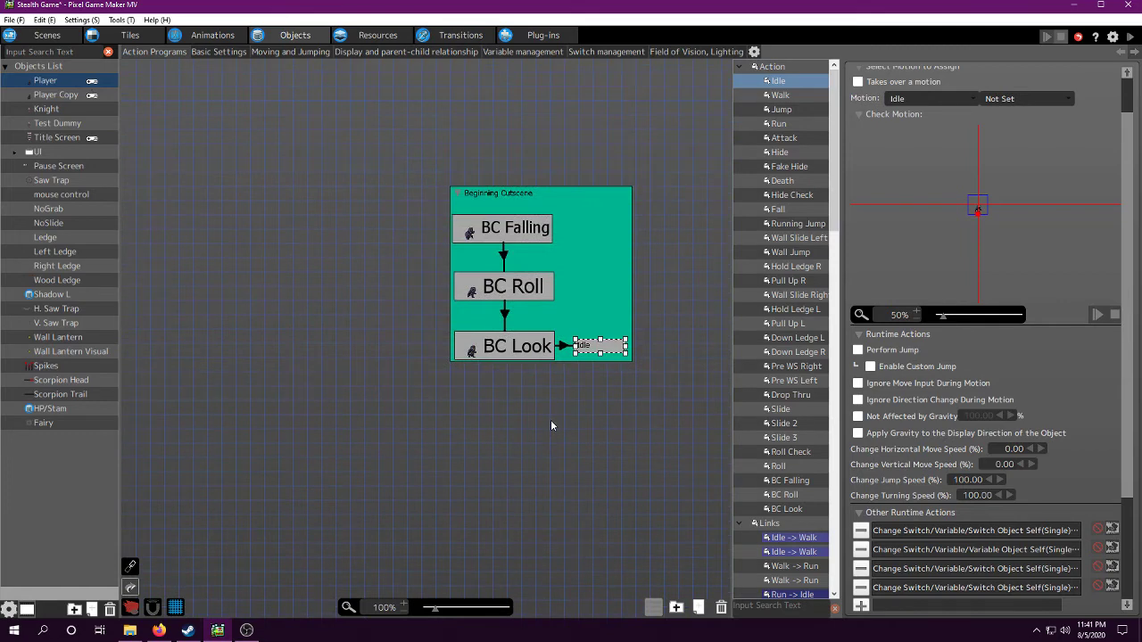
- Go through BC Falling, BC Roll and BC Look in order, and compare their motion and runtime action settings
left_click(531, 230)
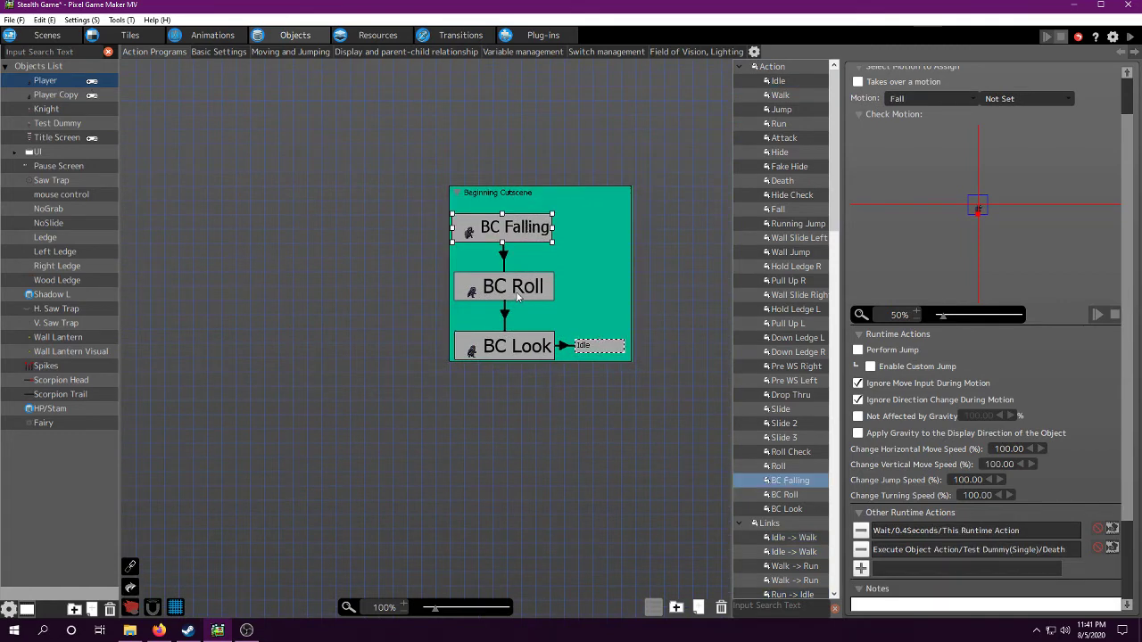
left_click(517, 297)
left_click(514, 348)
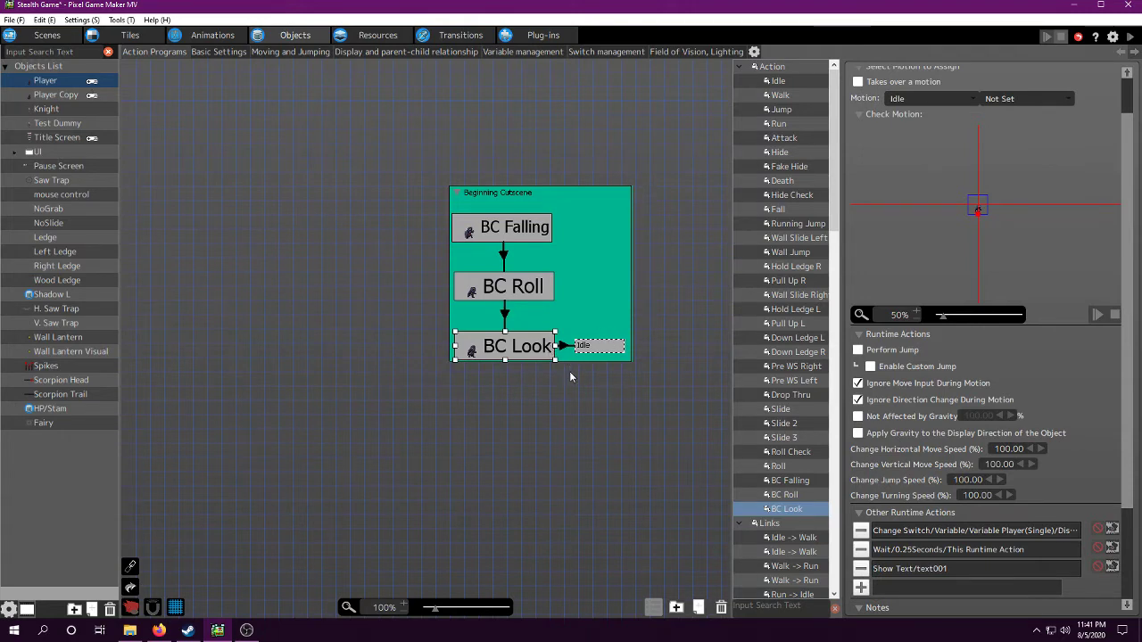
left_click(514, 229)
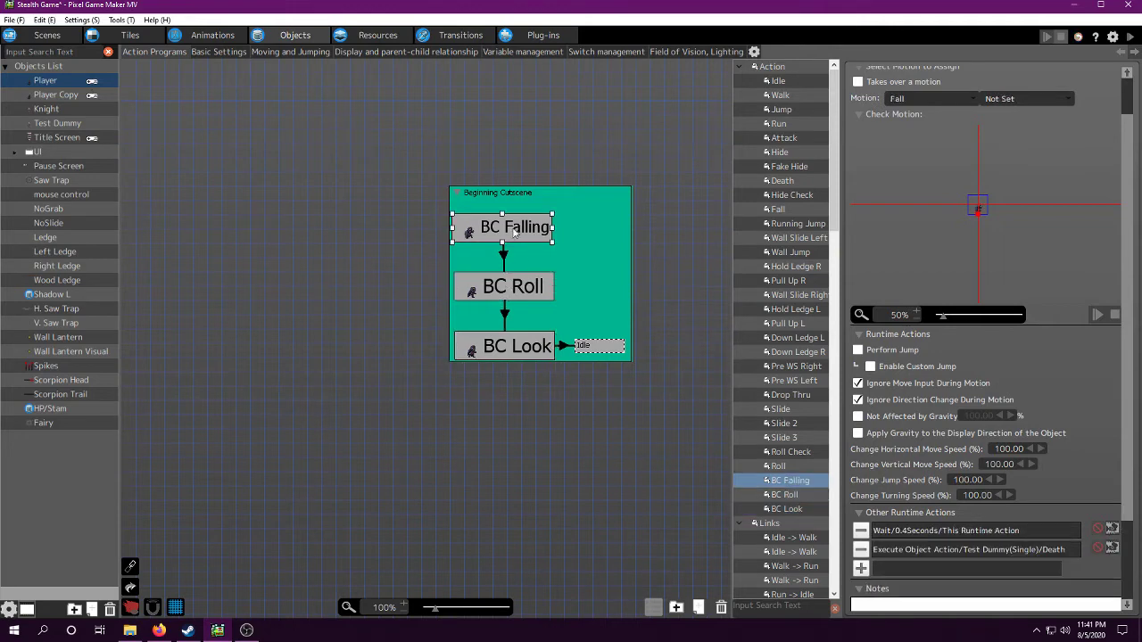
left_click(526, 283)
left_click(517, 347)
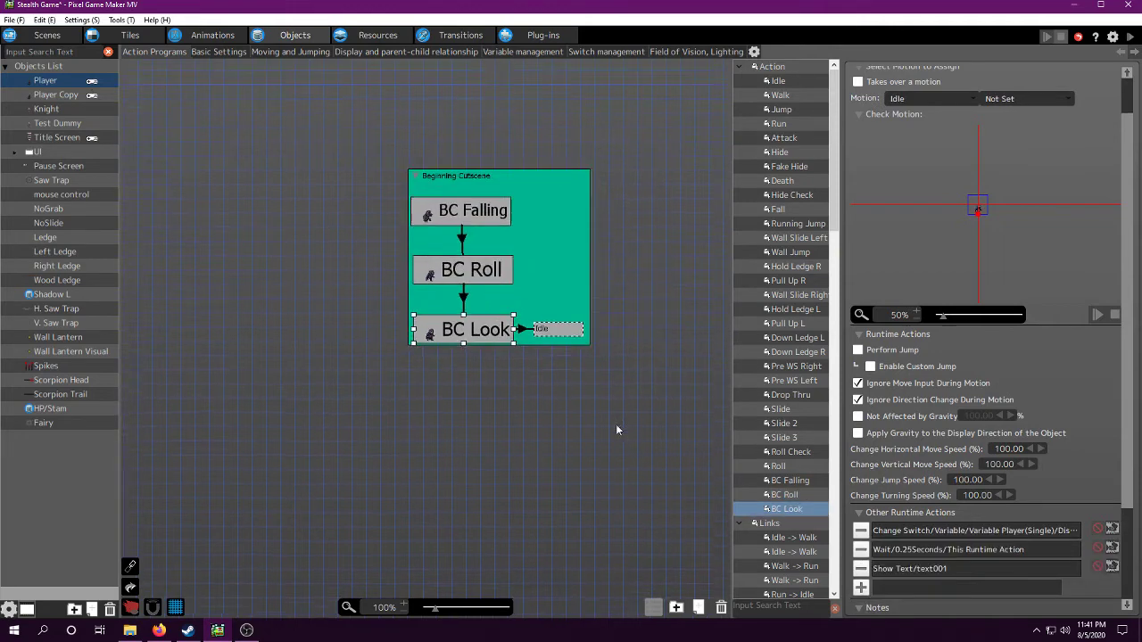
left_click(589, 228)
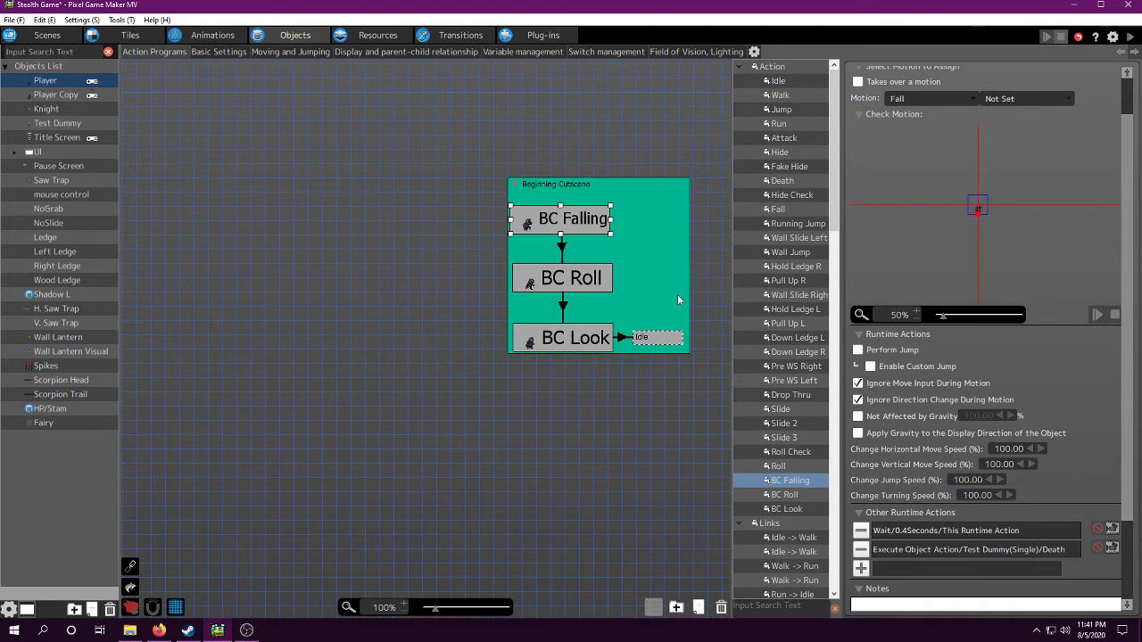
left_click_drag(674, 296, 610, 344)
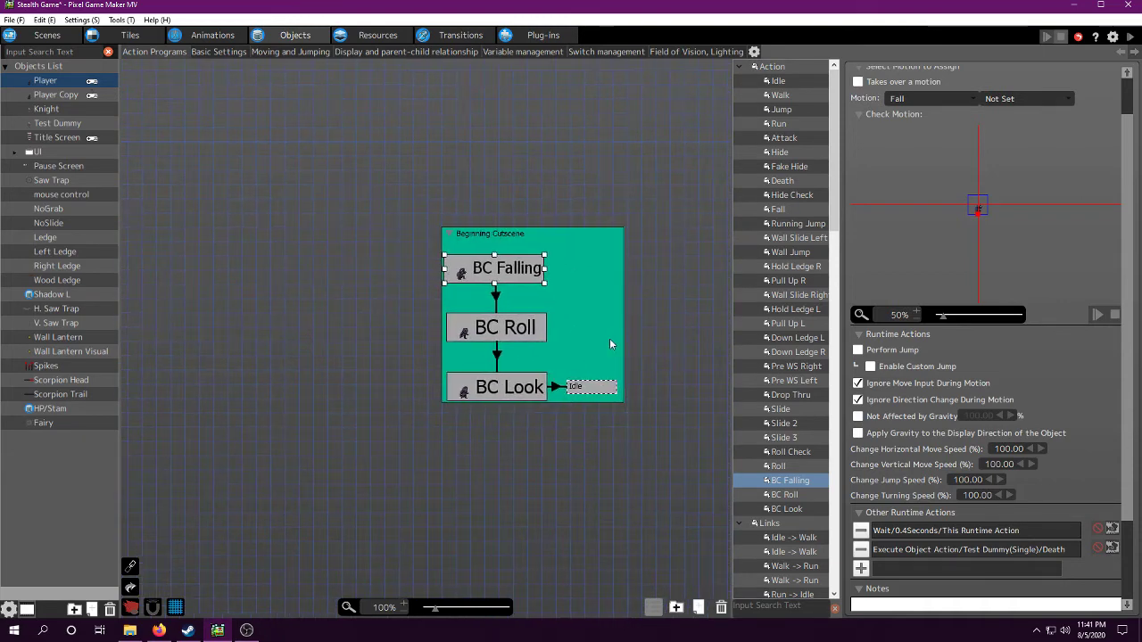
- Examine BC Look's runtime actions and the conditions of its link to the Idle shortcut
left_click(515, 383)
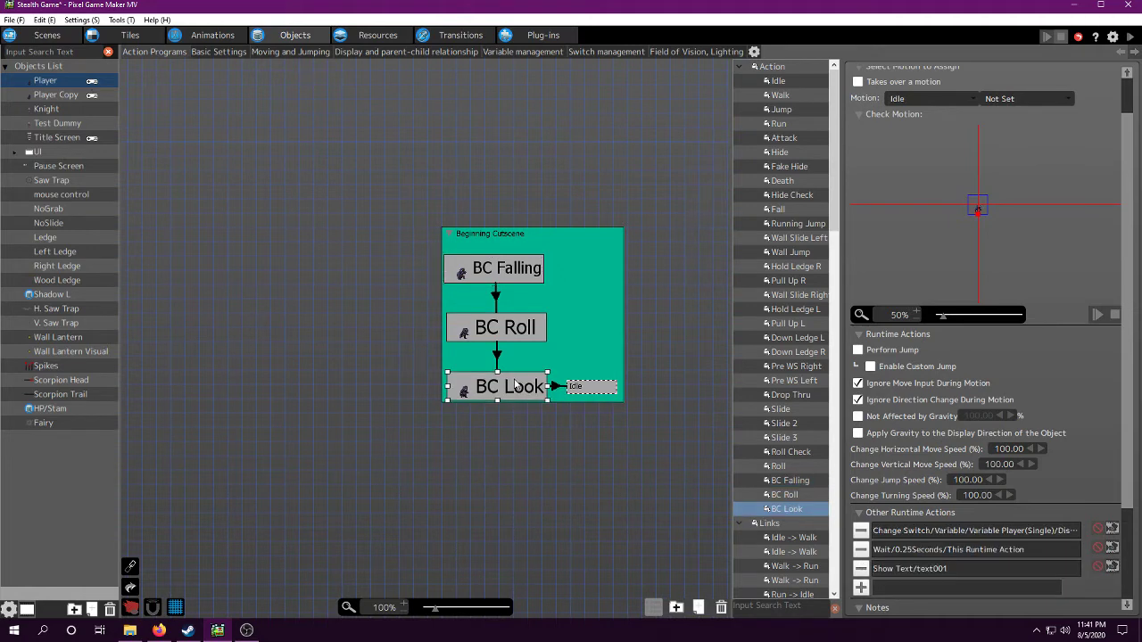
scroll(908, 554, "down", 1)
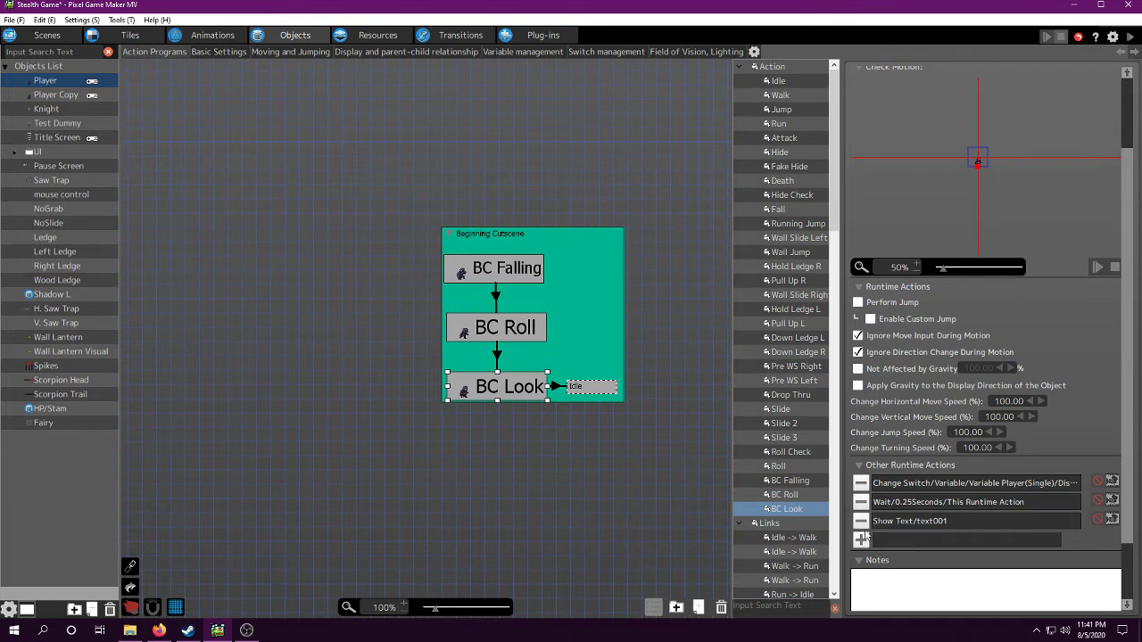
left_click(555, 387)
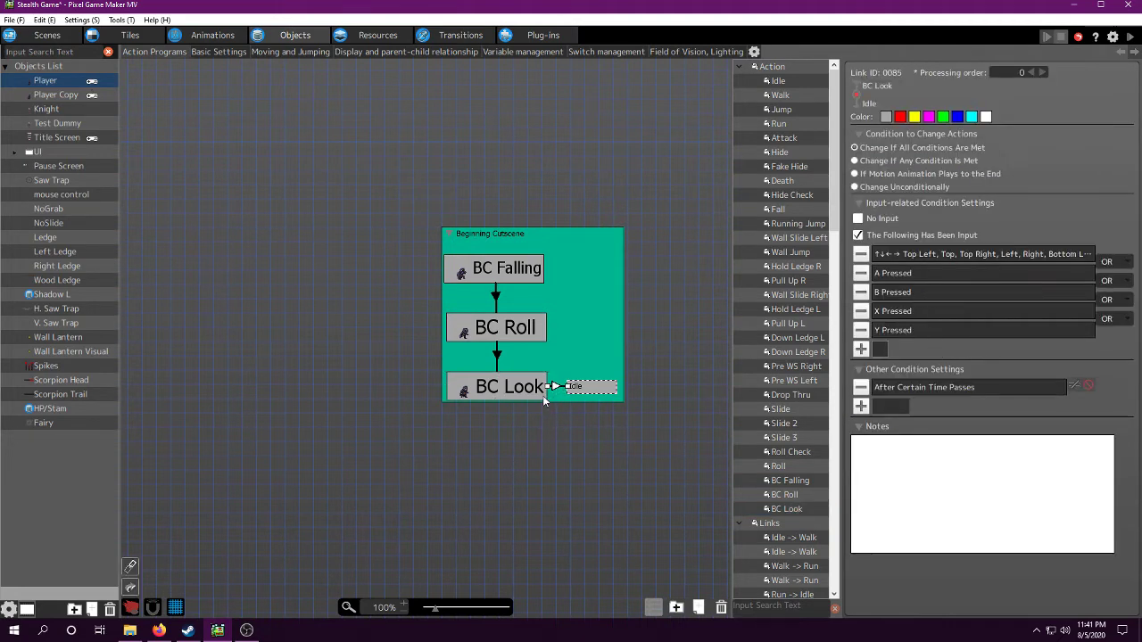
left_click(538, 390)
- Select BC Falling, check the placed Player's Action on Appearance setting in the scene, and return to the Player's action program
left_click(502, 273)
middle_click_drag(649, 285, 592, 258)
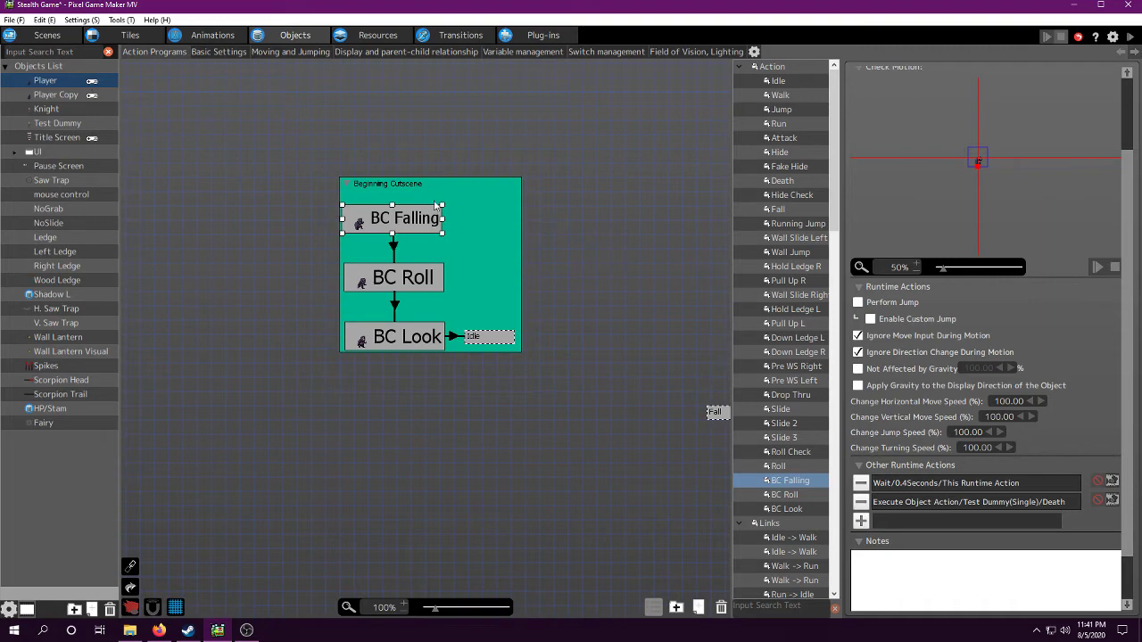
middle_click_drag(438, 212, 498, 253)
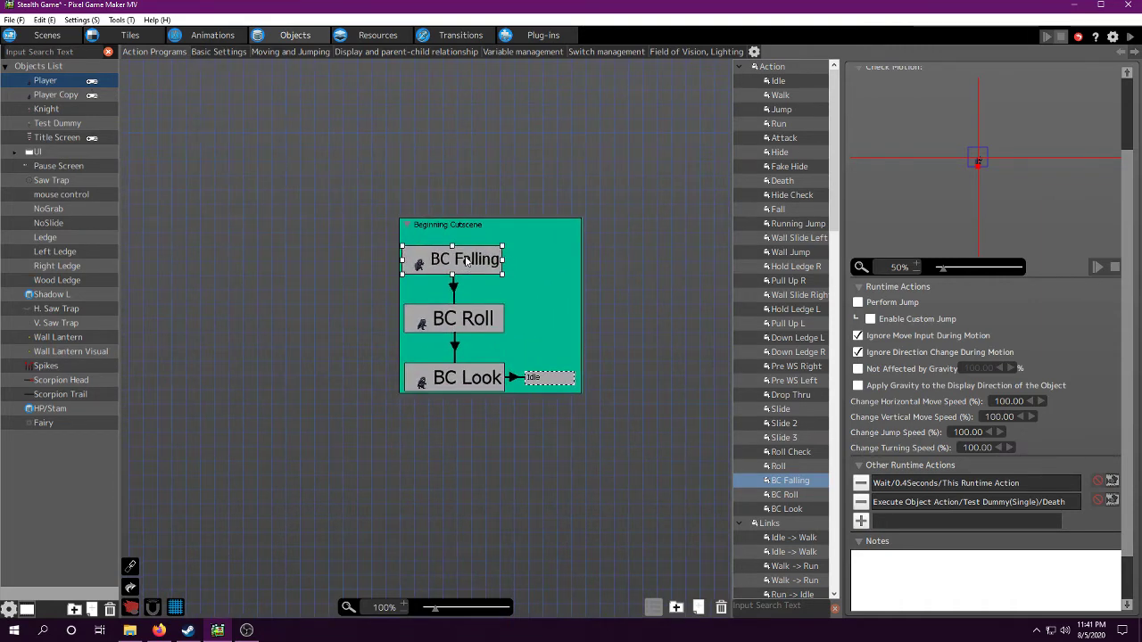
left_click(36, 36)
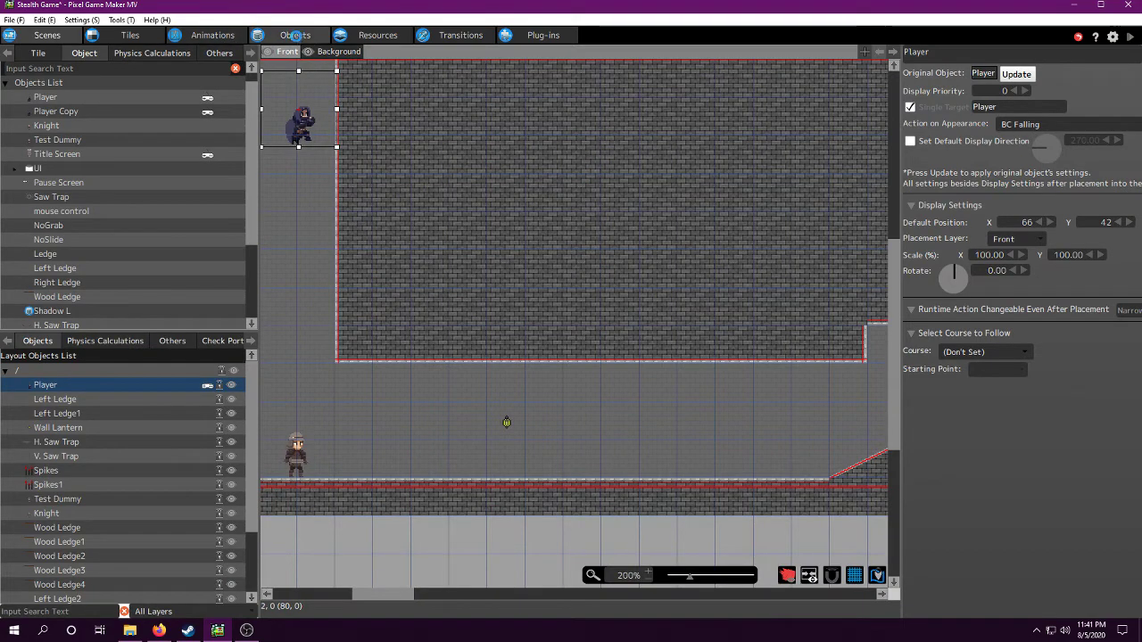
left_click(295, 36)
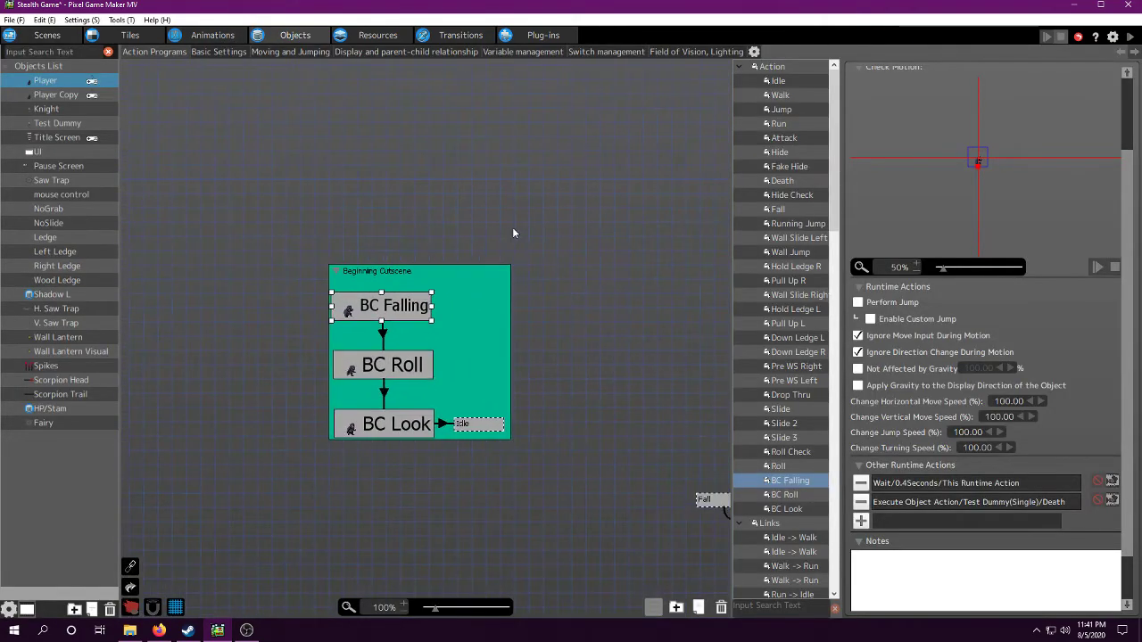
- Start adding another runtime action to the Player's Attack action and browse the available runtime action types
middle_click_drag(722, 272, 638, 266)
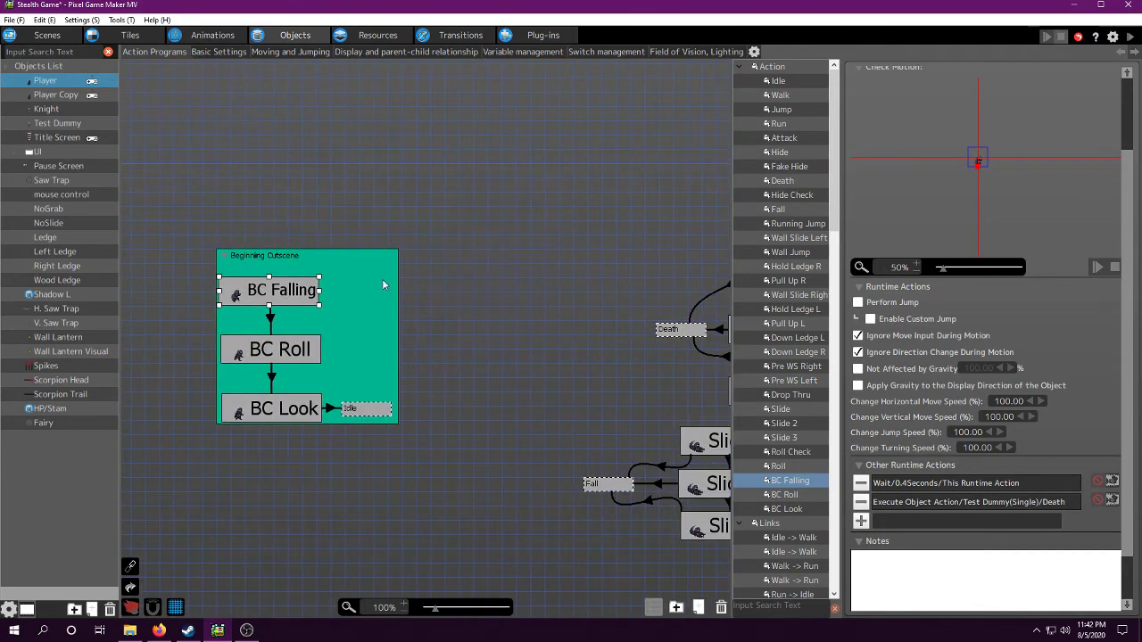
middle_click_drag(502, 272, 245, 243)
middle_click_drag(565, 142, 348, 259)
middle_click_drag(505, 167, 320, 297)
left_click(492, 243)
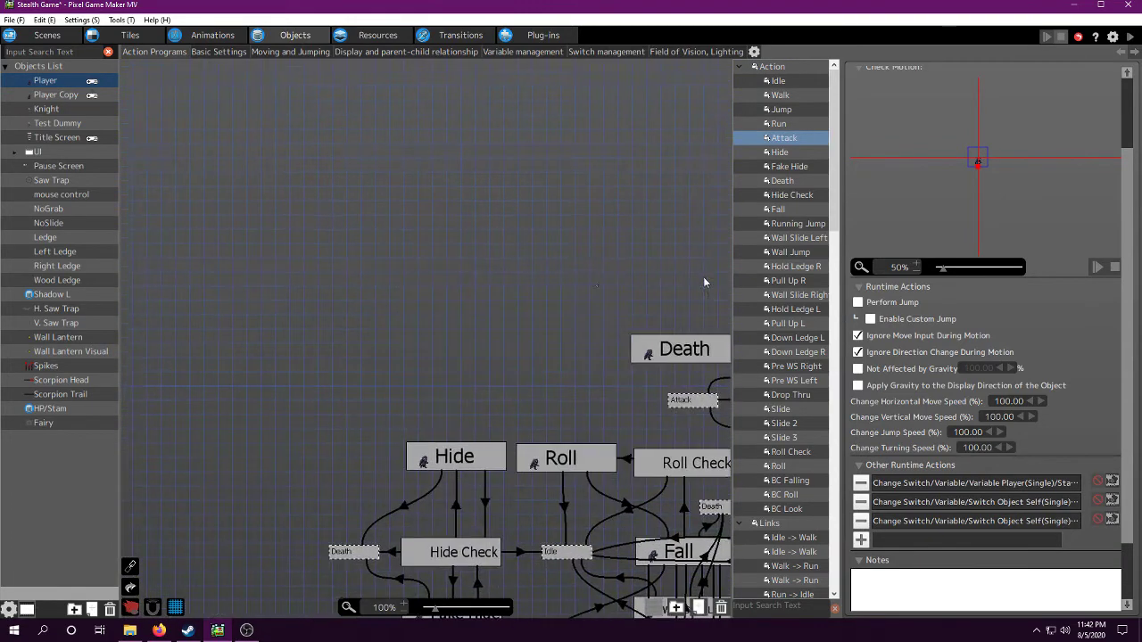
left_click(860, 539)
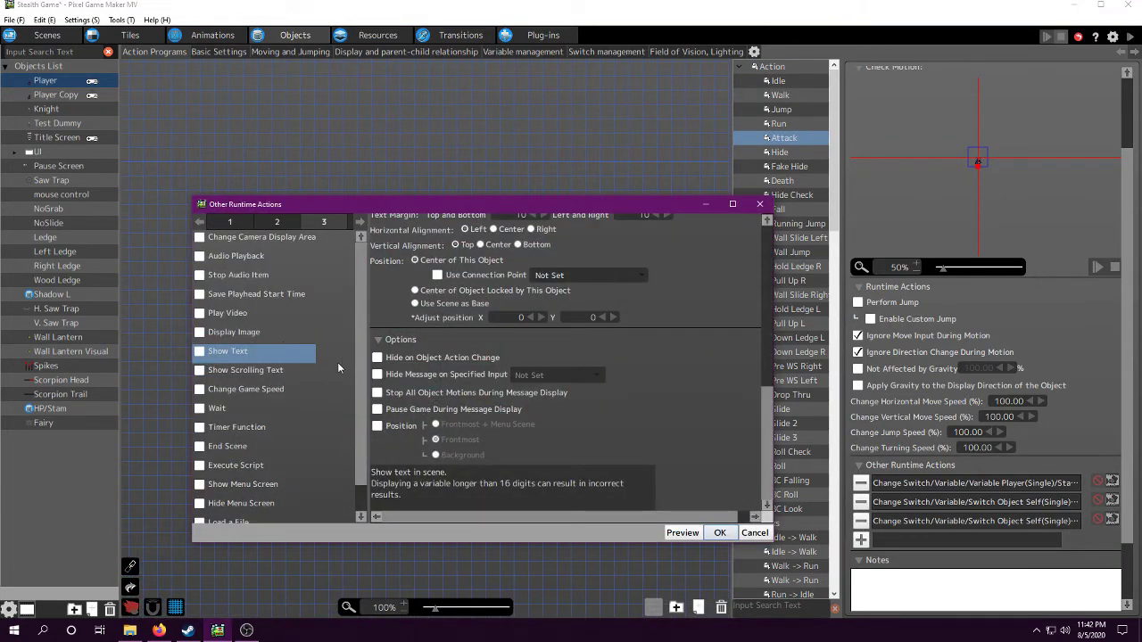
scroll(433, 360, "up", 1)
scroll(238, 460, "down", 2)
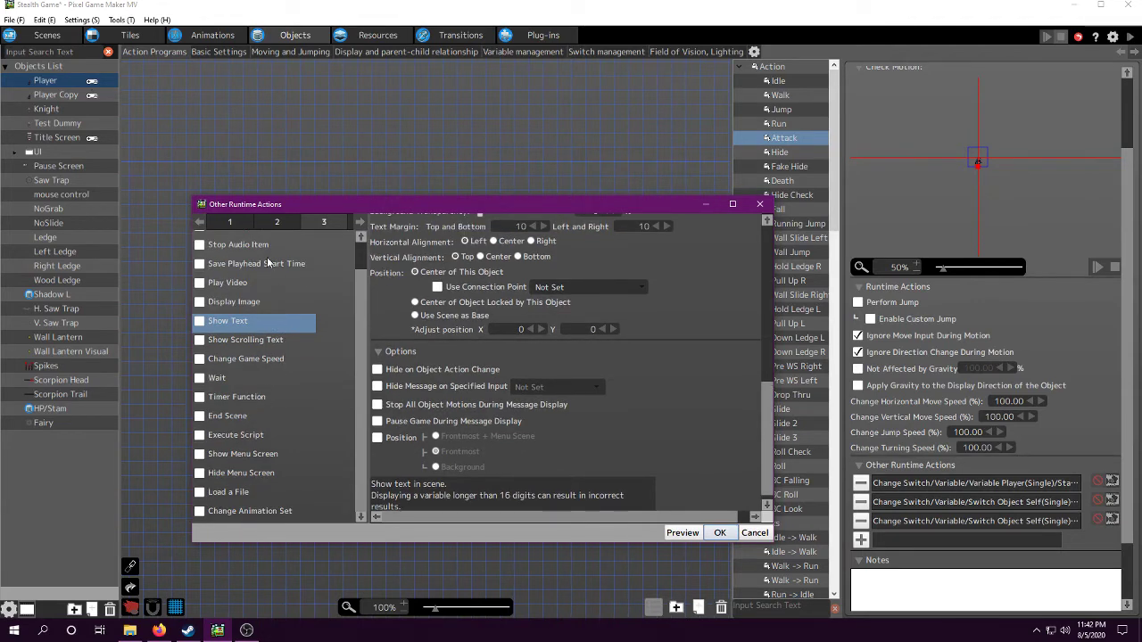
left_click(281, 223)
scroll(276, 437, "down", 2)
scroll(268, 392, "up", 2)
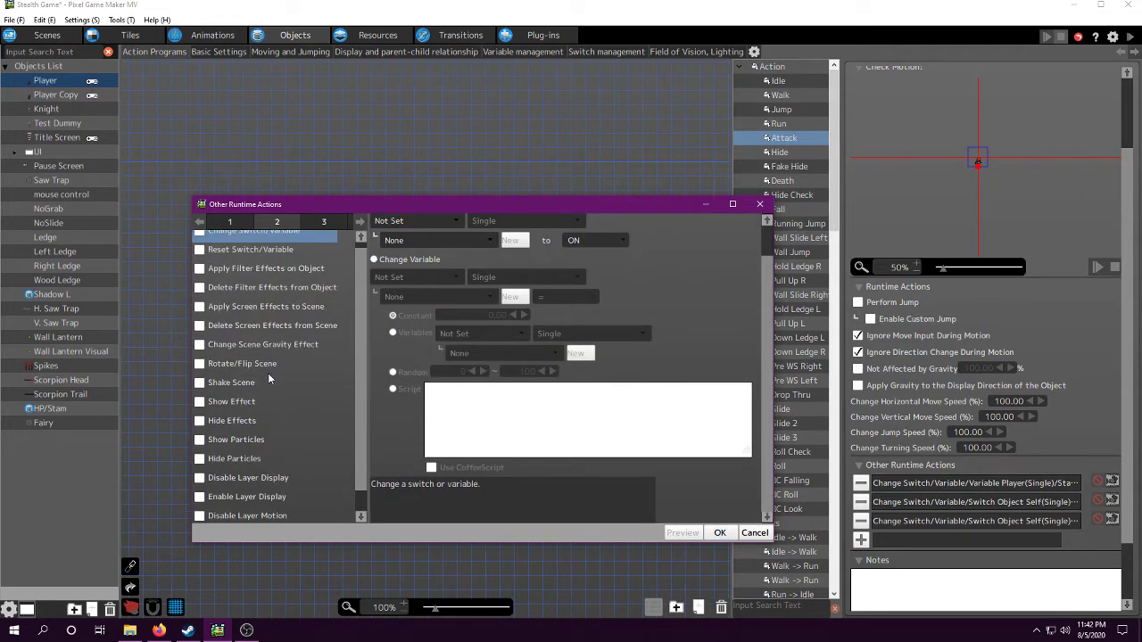
left_click(229, 222)
scroll(263, 441, "down", 1)
- Set up an Execute Object Action that runs BC Falling on Object Self, and discard it without adding it to Attack
left_click(214, 379)
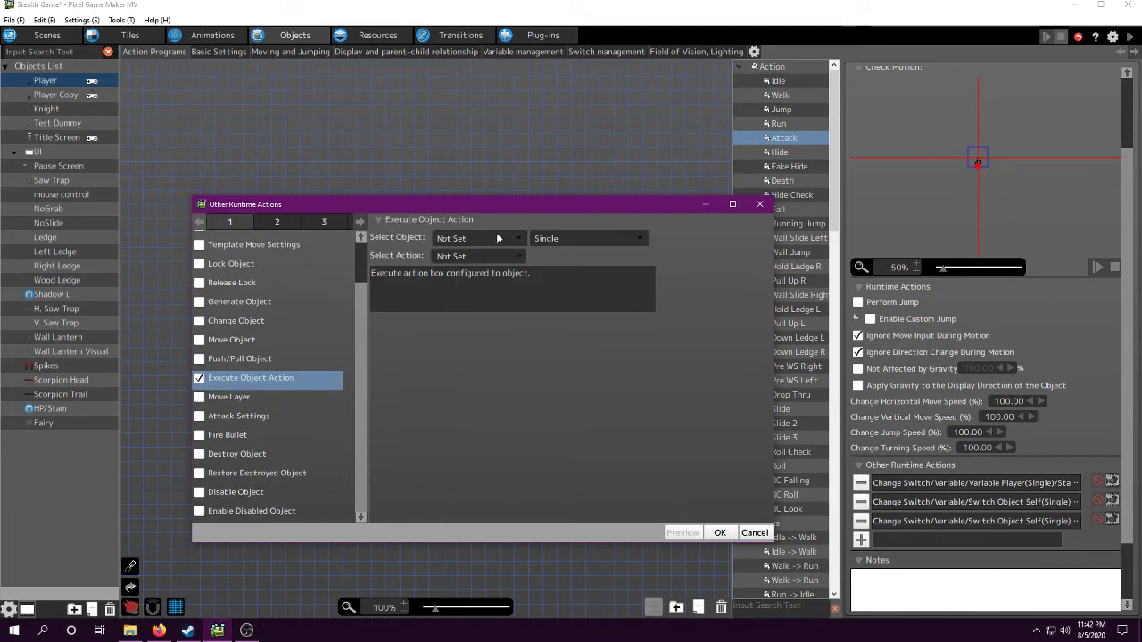
left_click(496, 238)
left_click(473, 268)
left_click(473, 256)
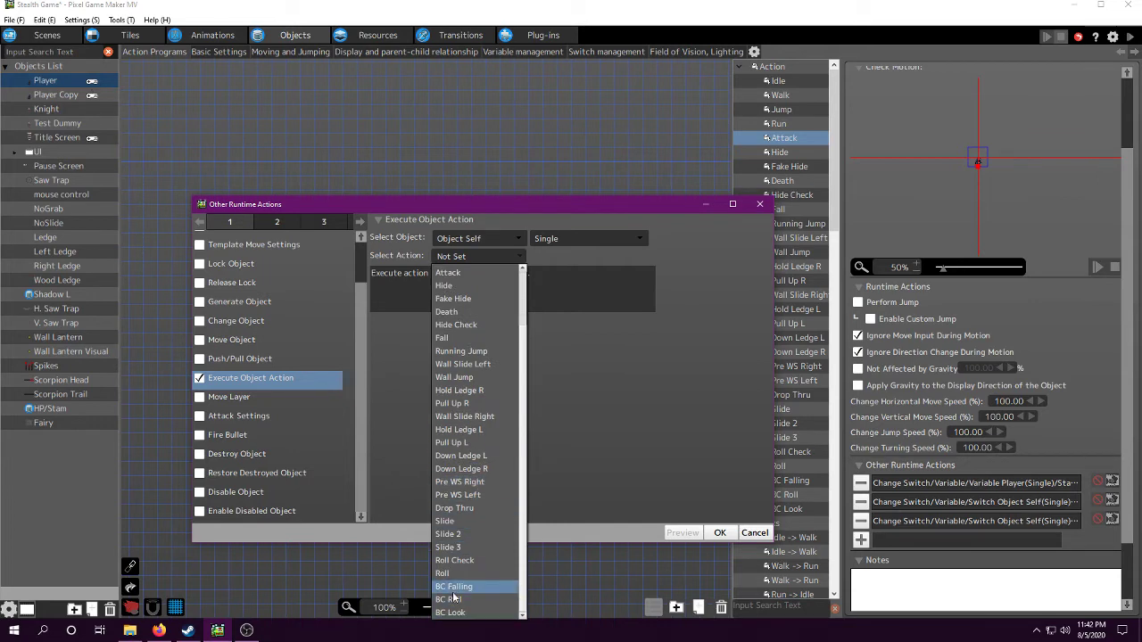
left_click(453, 588)
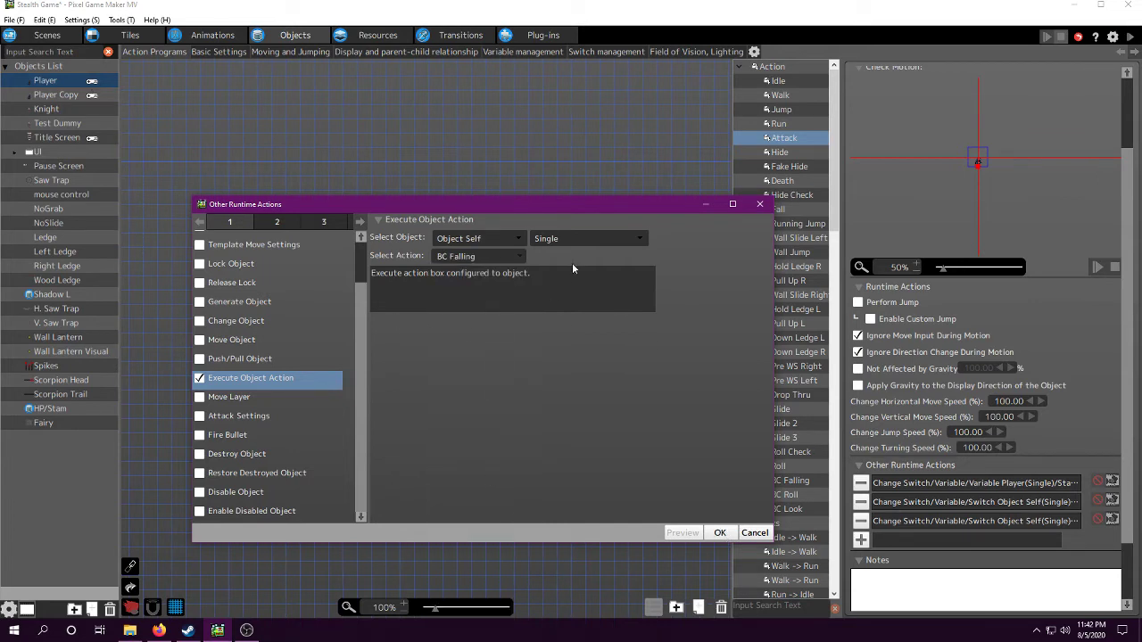
left_click_drag(580, 202, 913, 196)
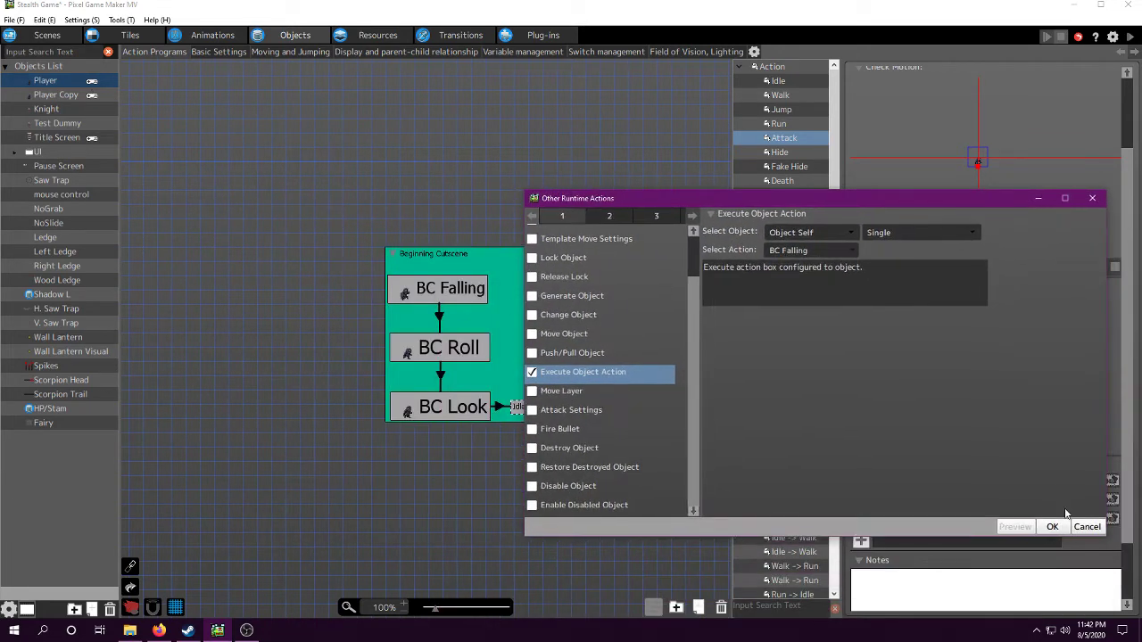
left_click(1086, 529)
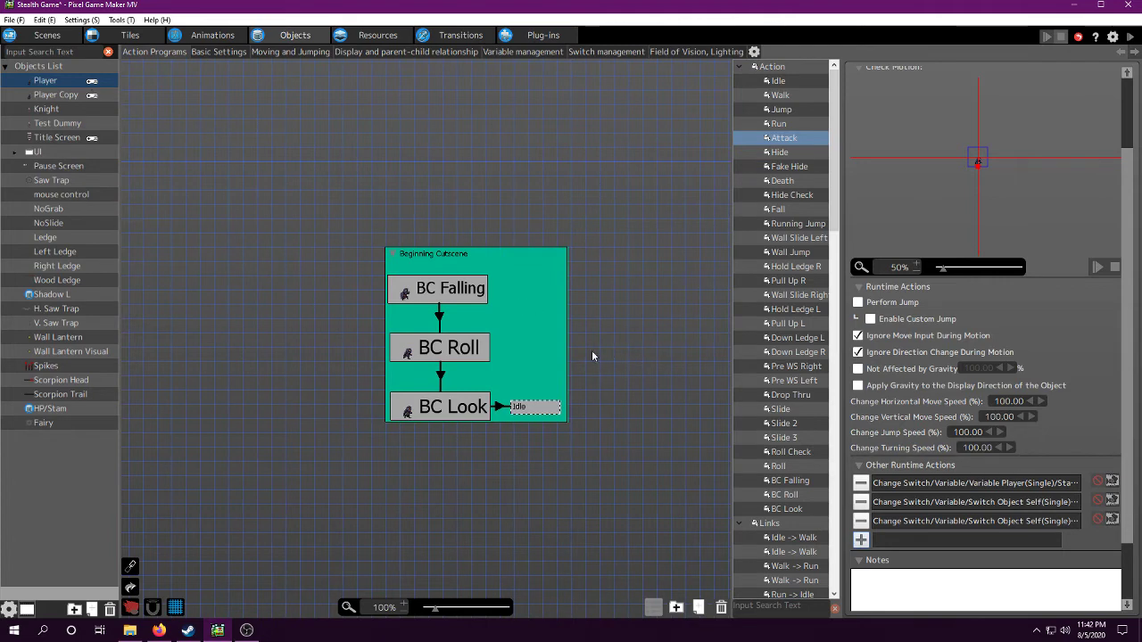
- Examine the runtime actions of BC Roll and BC Look in the Beginning Cutscene group
middle_click_drag(685, 381, 619, 412)
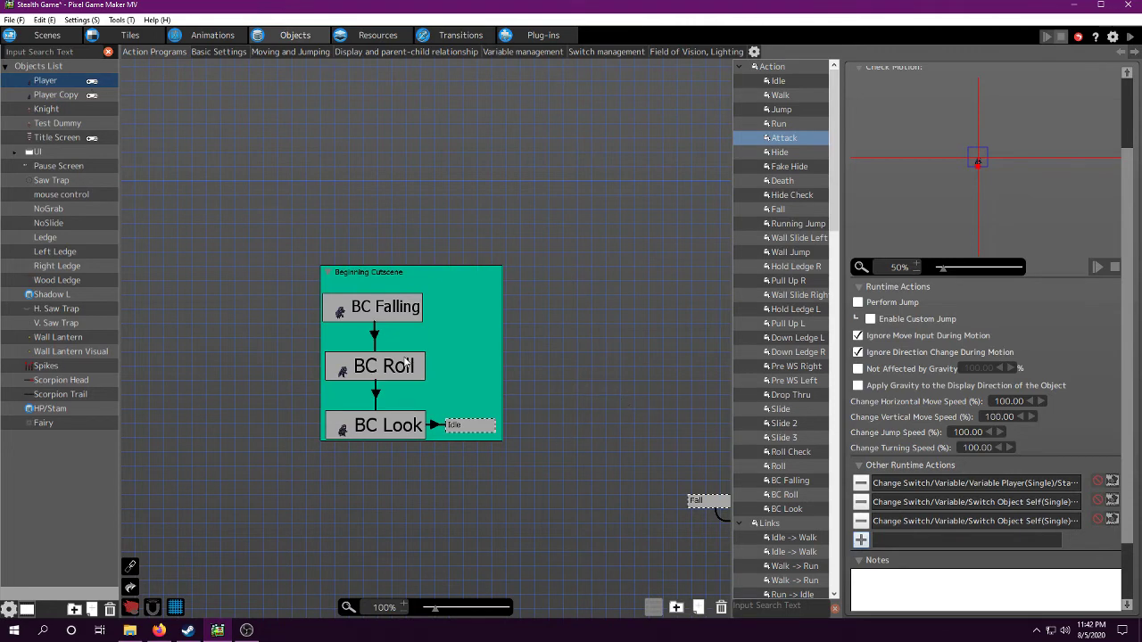
middle_click_drag(378, 313, 574, 282)
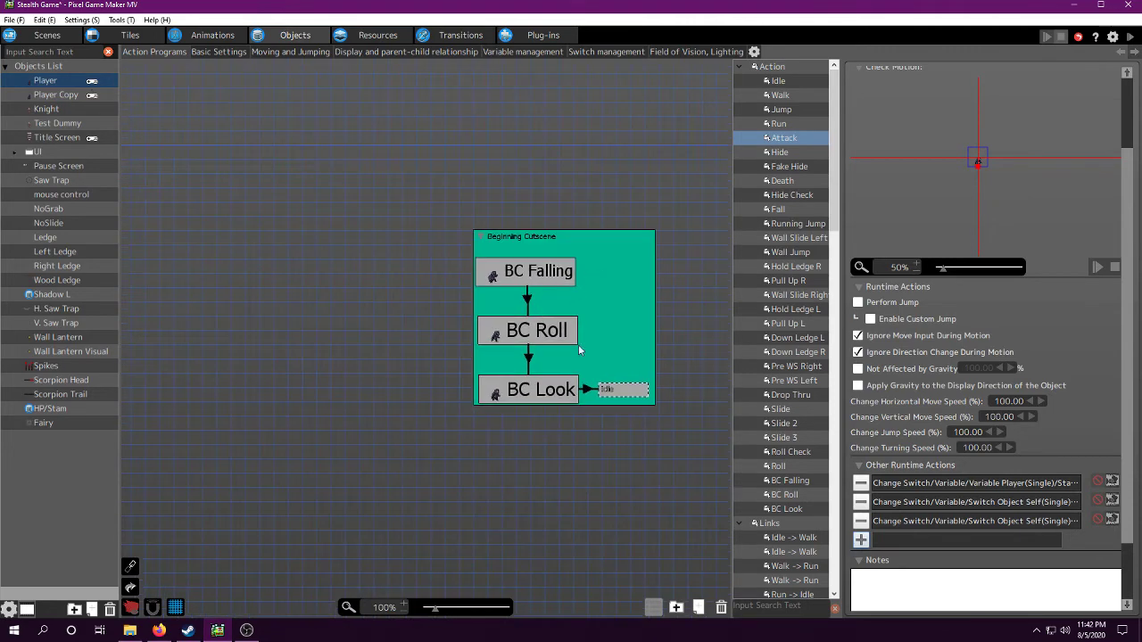
left_click(554, 331)
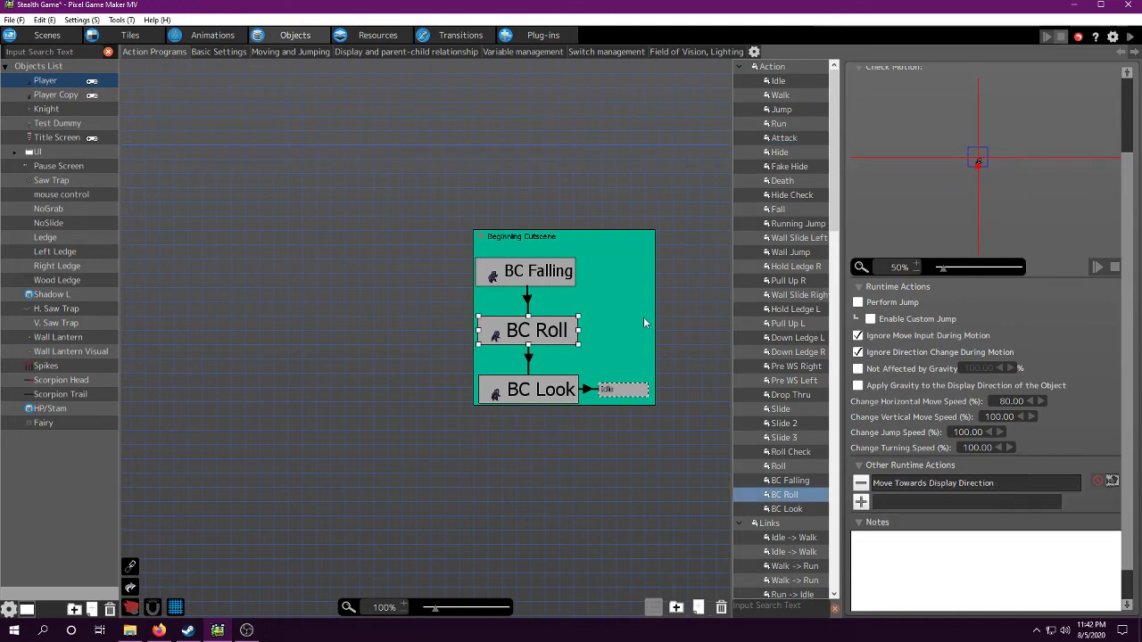
middle_click_drag(652, 446, 672, 413)
left_click(588, 365)
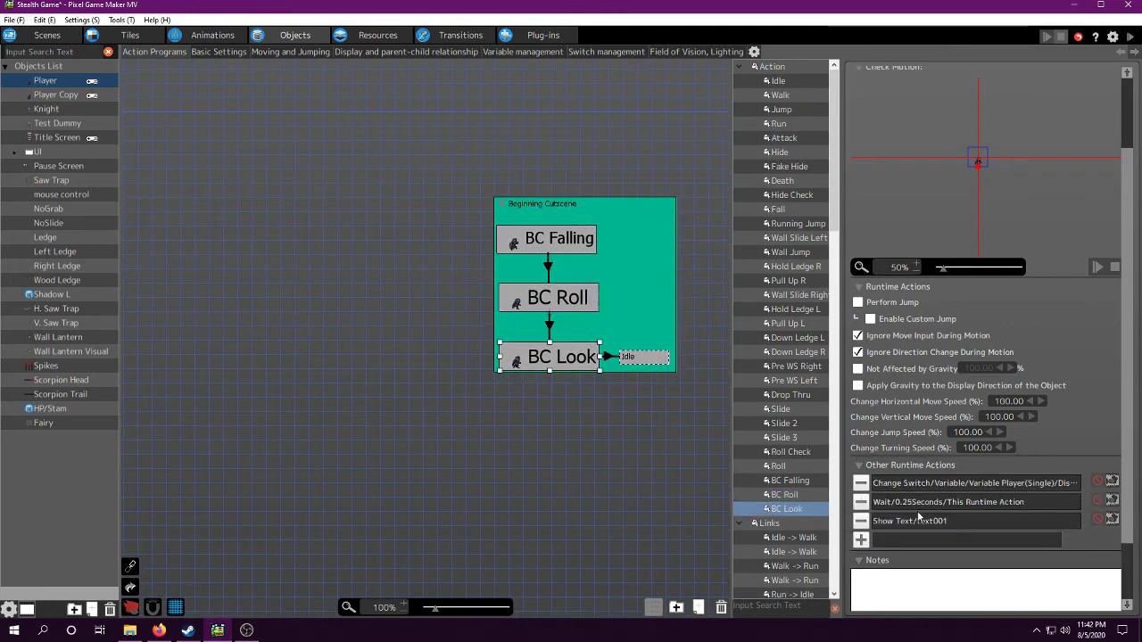
- Inspect BC Falling's Execute Object Action for the Test Dummy's Death action, and close it without changes
left_click(571, 248)
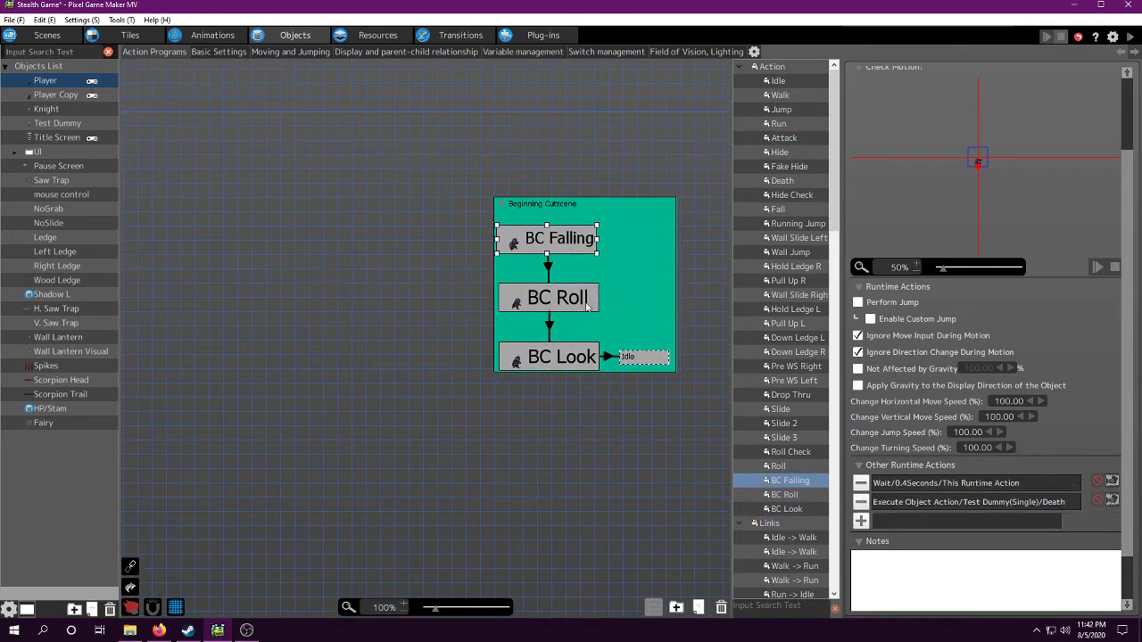
double_click(883, 502)
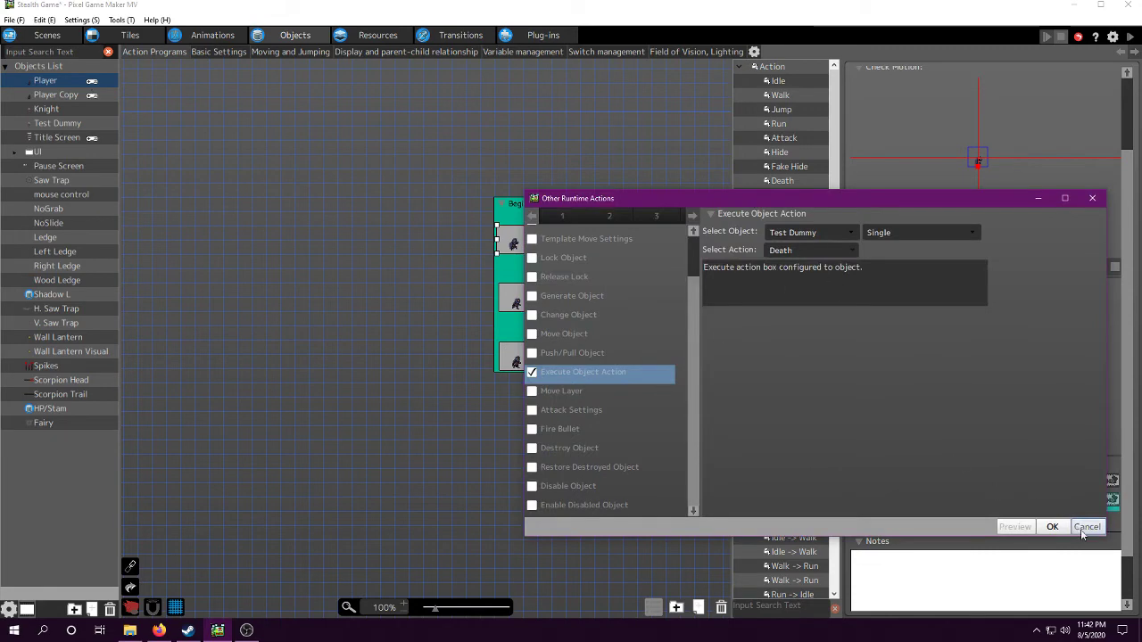
left_click(1086, 527)
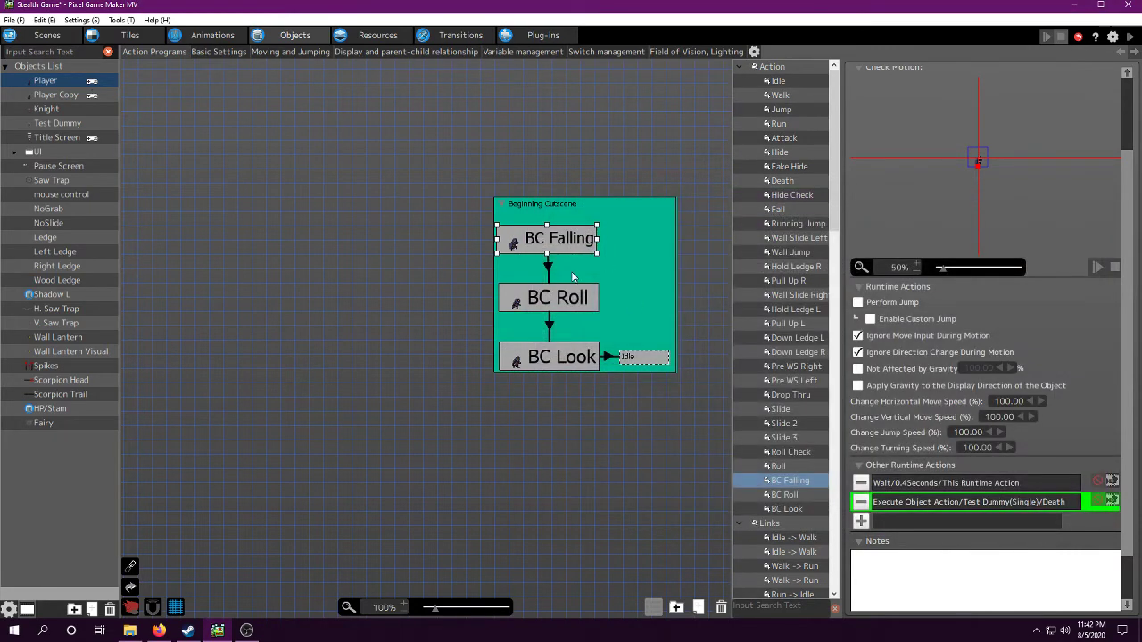
- Review the cutscene sequence by stepping repeatedly through the BC Falling, BC Roll and BC Look actions
left_click(574, 297)
left_click(566, 237)
left_click(571, 314)
left_click(561, 363)
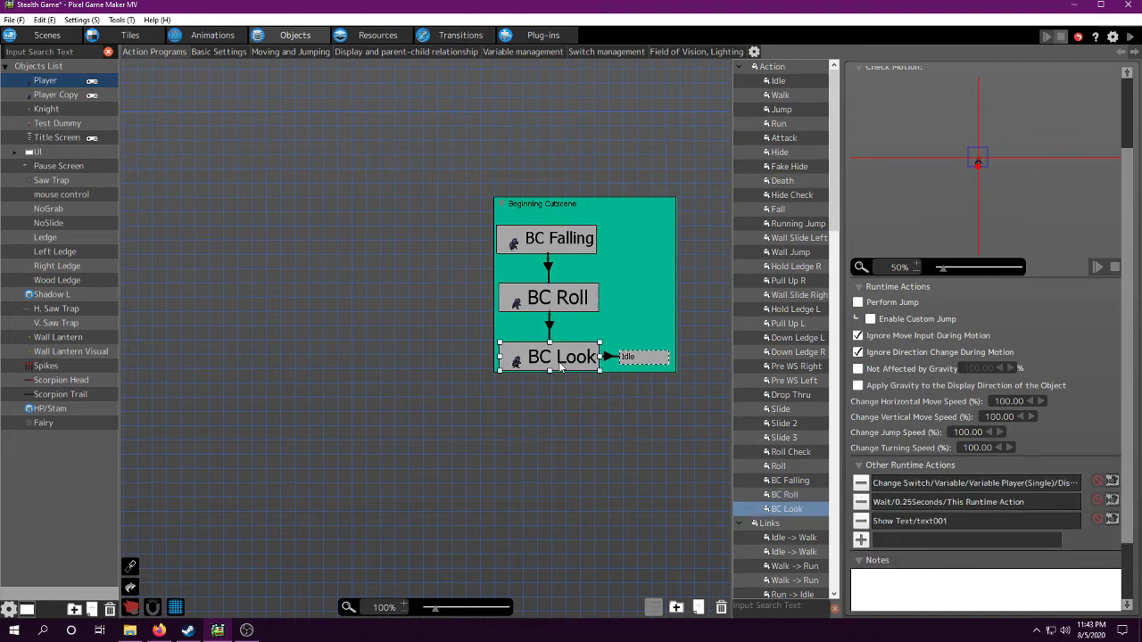
left_click(553, 239)
left_click(565, 298)
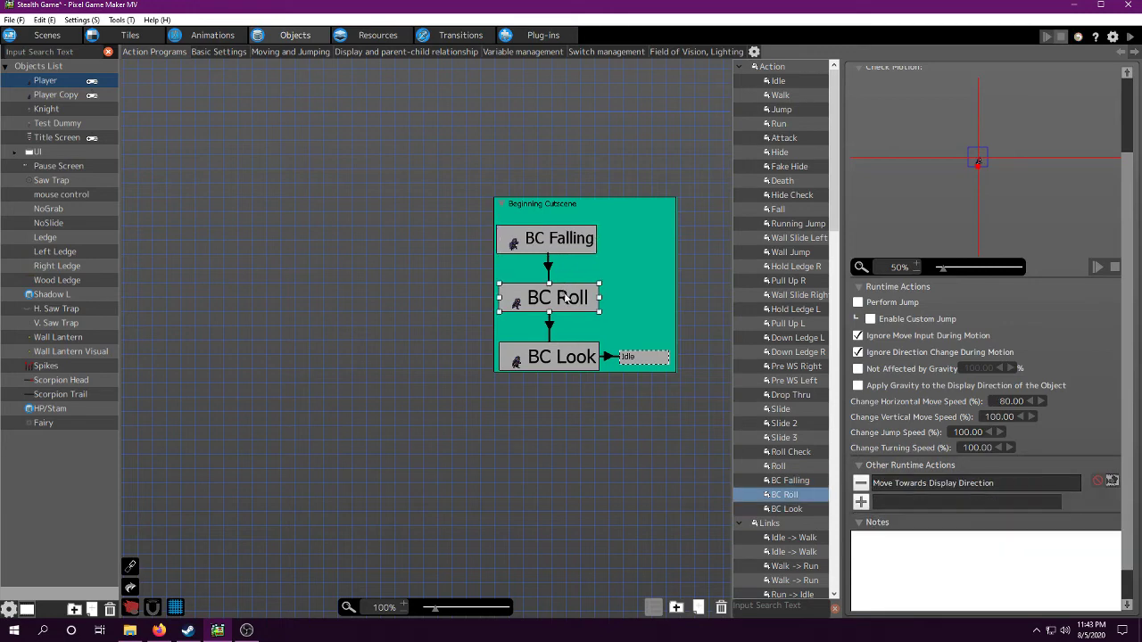
left_click(559, 358)
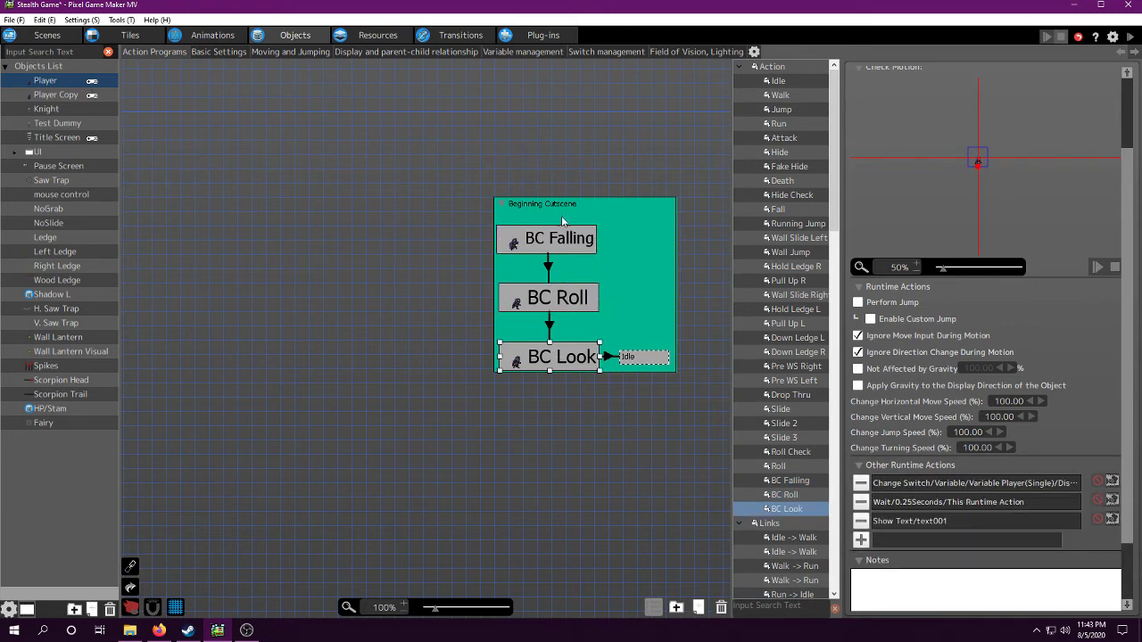
middle_click_drag(564, 230, 372, 222)
middle_click_drag(525, 212, 502, 228)
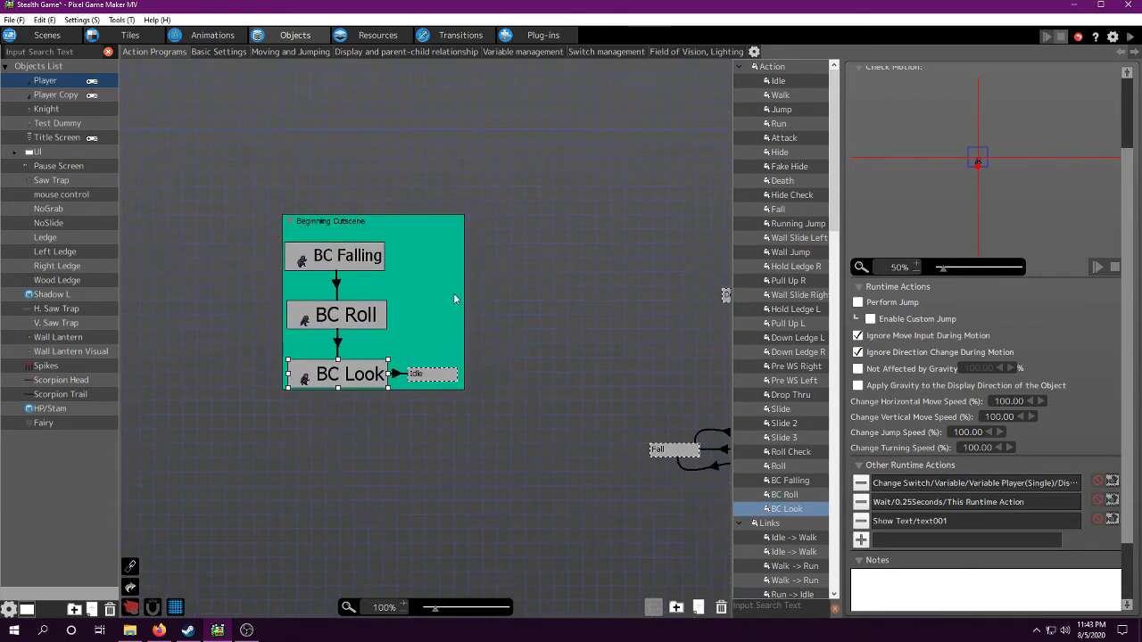
left_click(354, 266)
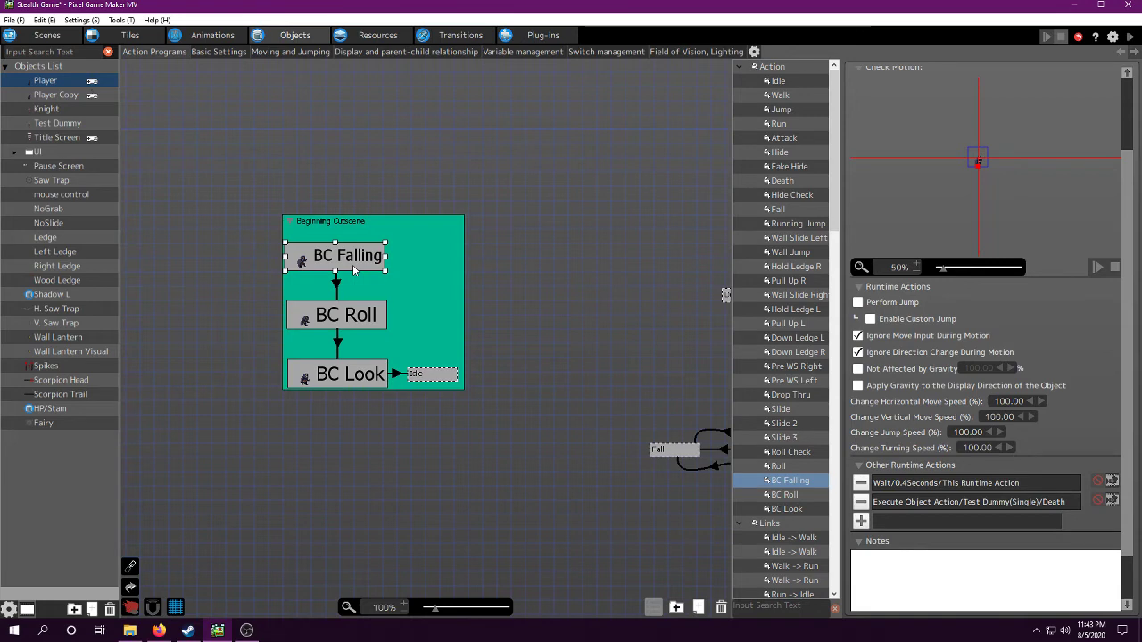
- Create a new action group beside the Beginning Cutscene group and name it Cutscene 2
scroll(601, 307, "left", 1)
middle_click_drag(640, 309, 655, 328)
middle_click_drag(600, 372, 658, 372)
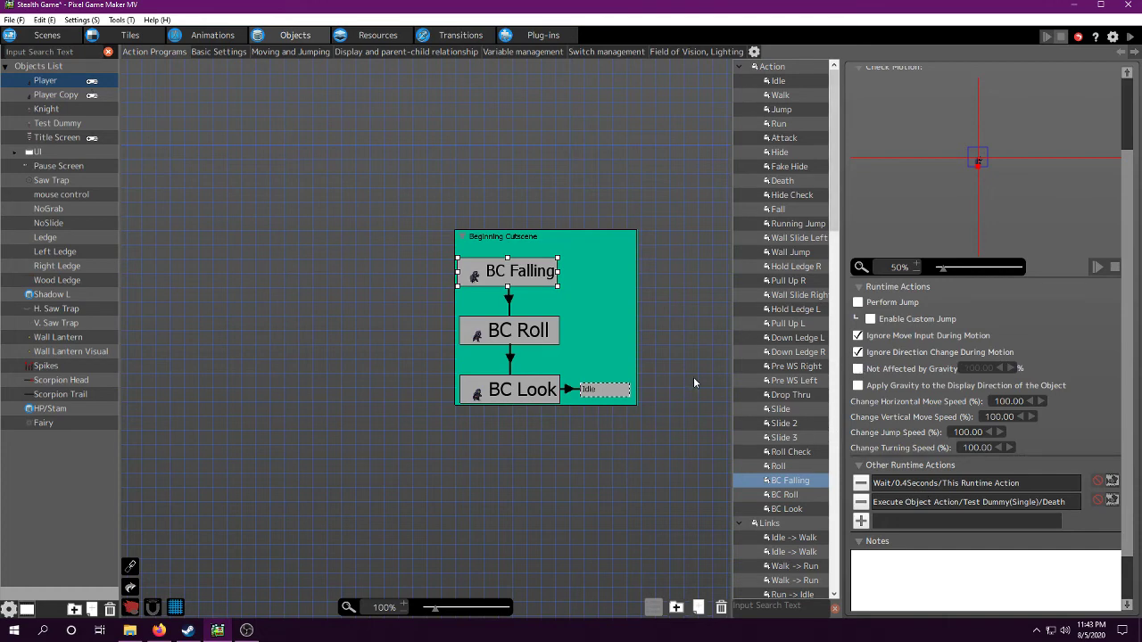
middle_click_drag(694, 378, 580, 346)
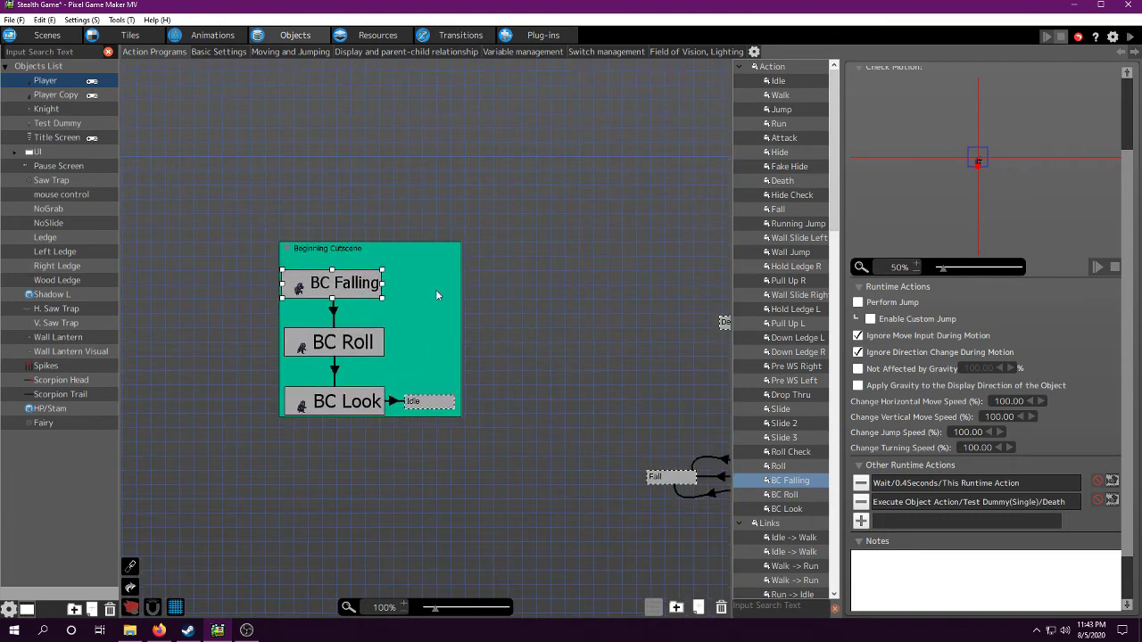
right_click(521, 283)
left_click(558, 316)
left_click_drag(553, 291, 519, 258)
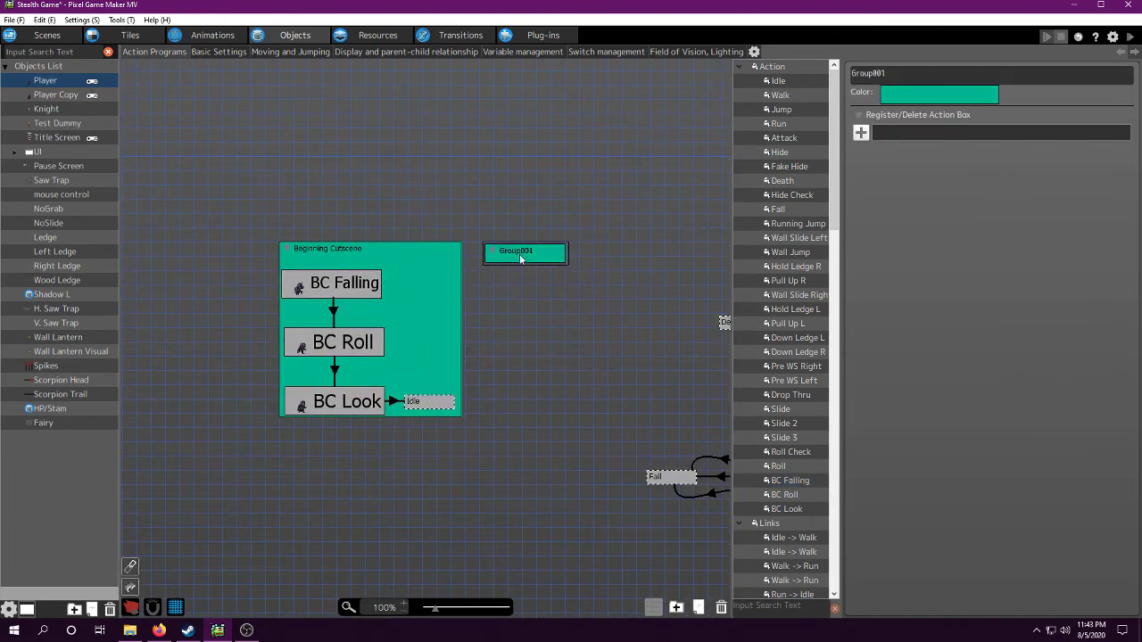
double_click(910, 70)
type("Cutscene 2")
key("Return")
left_click(537, 334)
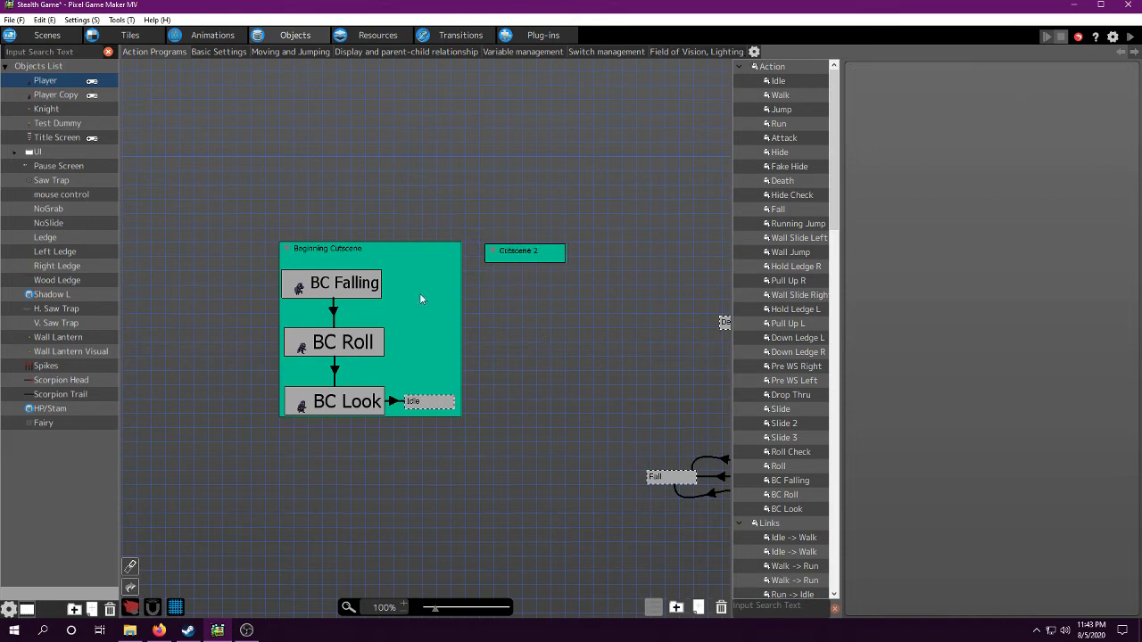
- Browse the actions that can be registered in the Cutscene 2 group, and close the list without adding any
middle_click_drag(605, 329, 544, 308)
left_click(496, 236)
left_click(862, 133)
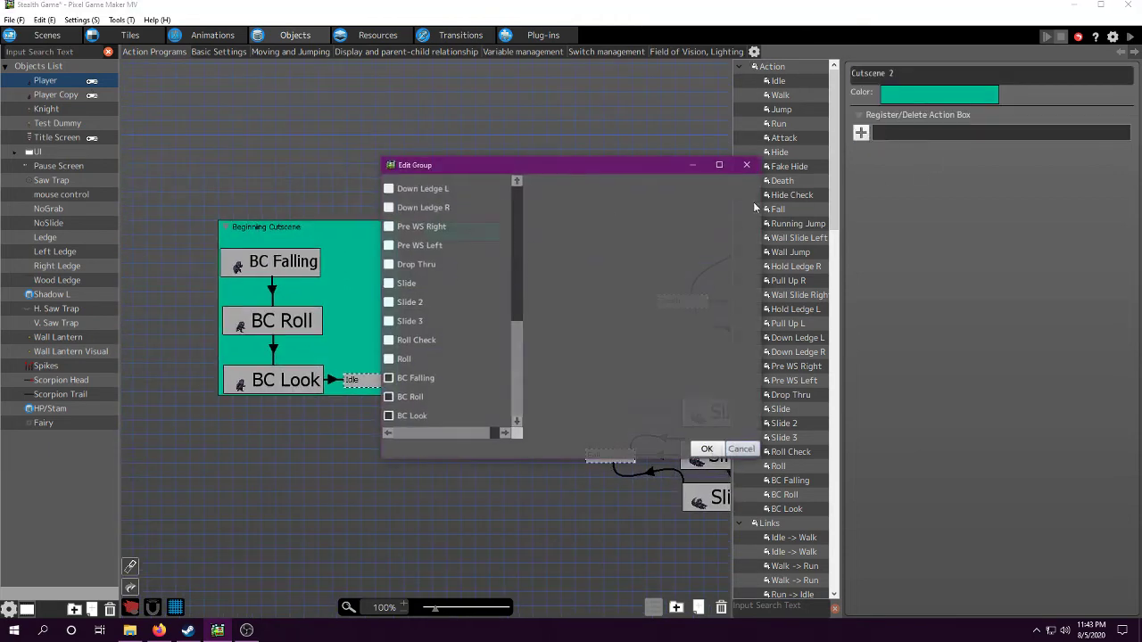
scroll(441, 275, "up", 1)
scroll(492, 313, "down", 1)
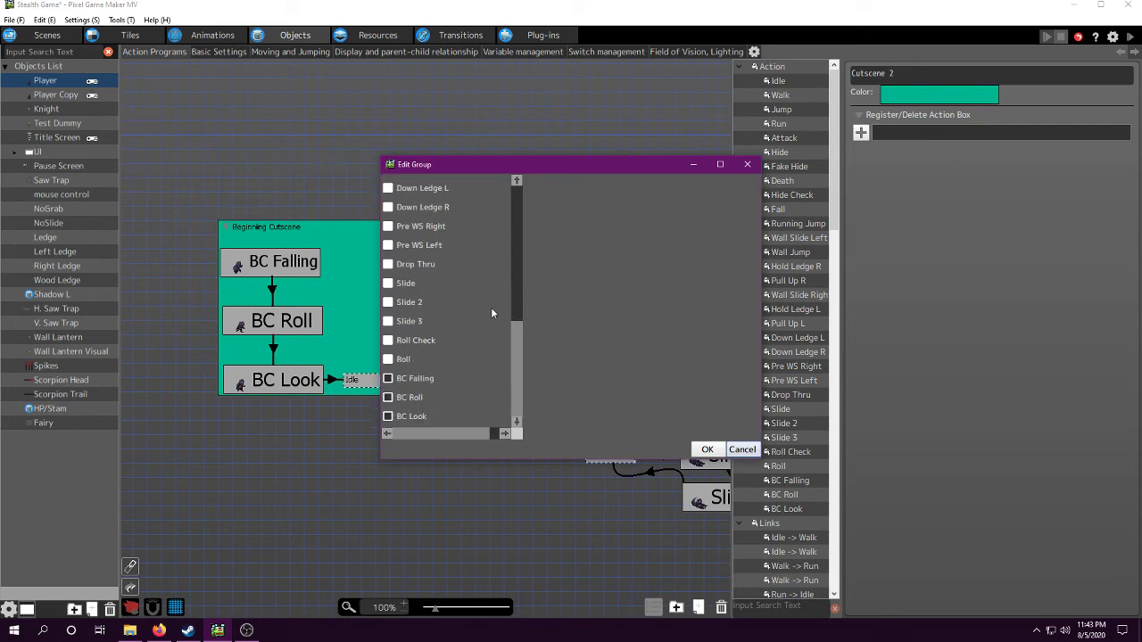
left_click(743, 448)
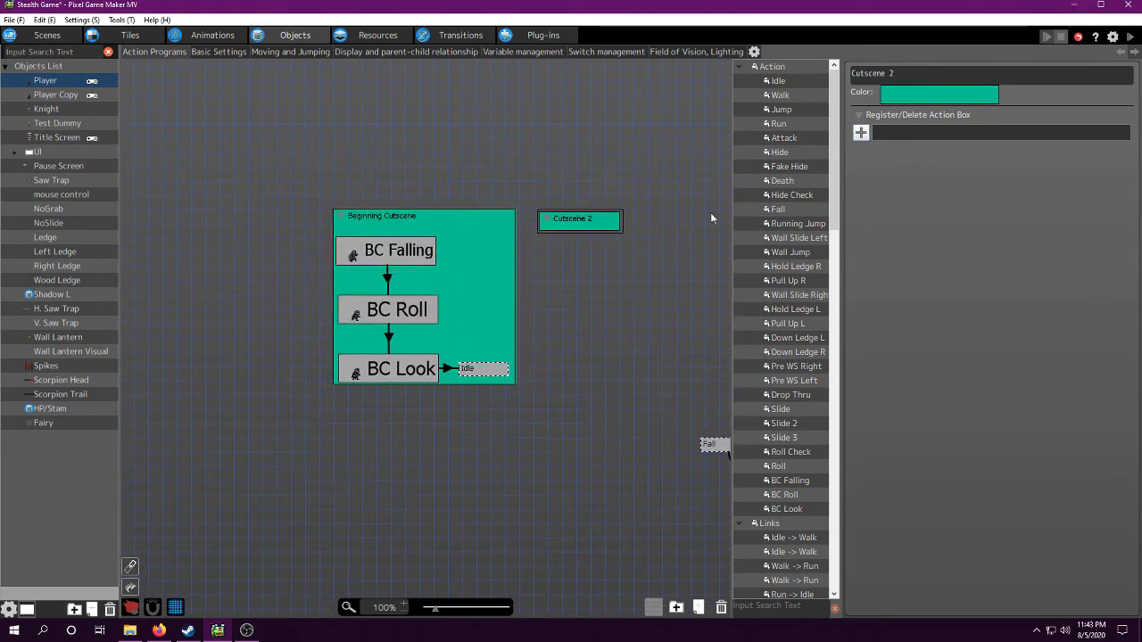
- Inspect the Execute Object Action settings of BC Falling for the Test Dummy, and close them without changes
left_click(410, 252)
double_click(938, 503)
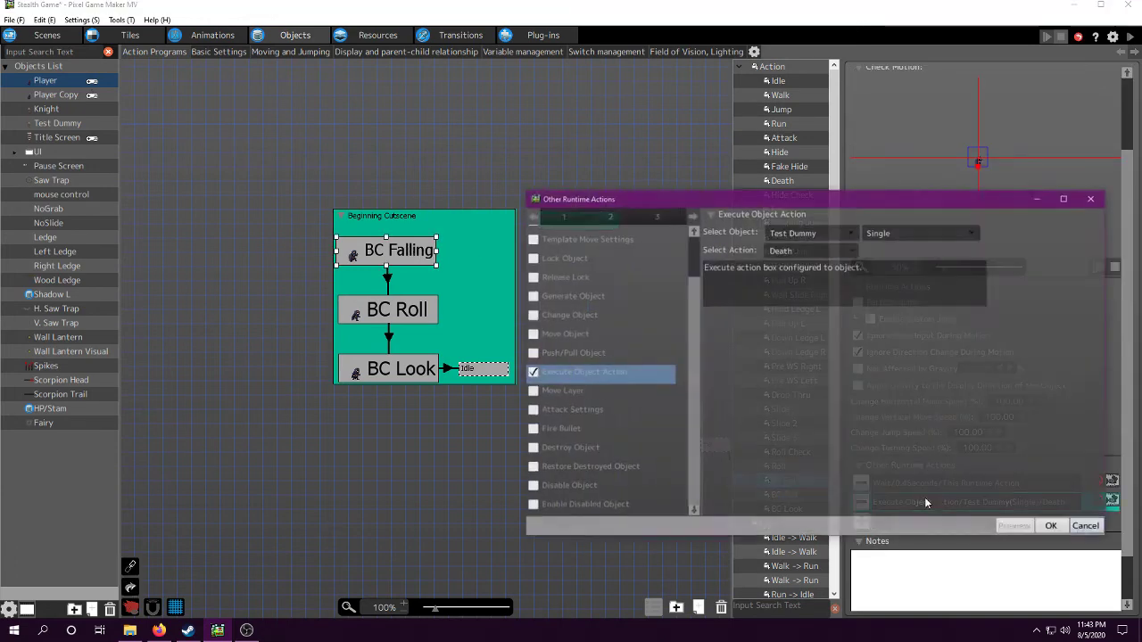
left_click(1086, 526)
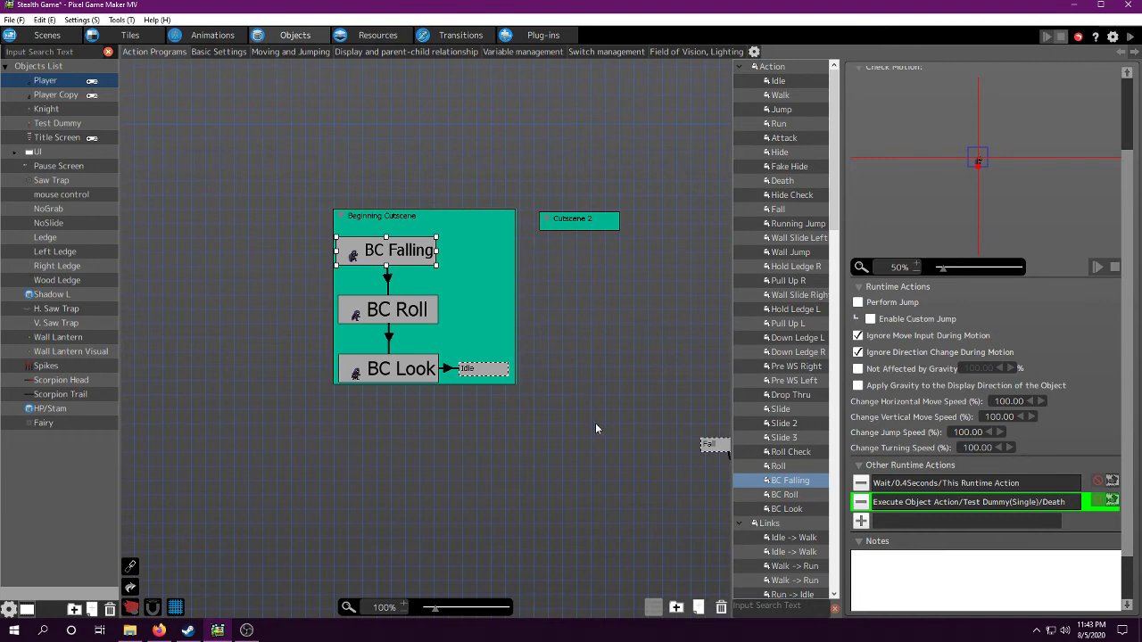
middle_click_drag(584, 421, 519, 439)
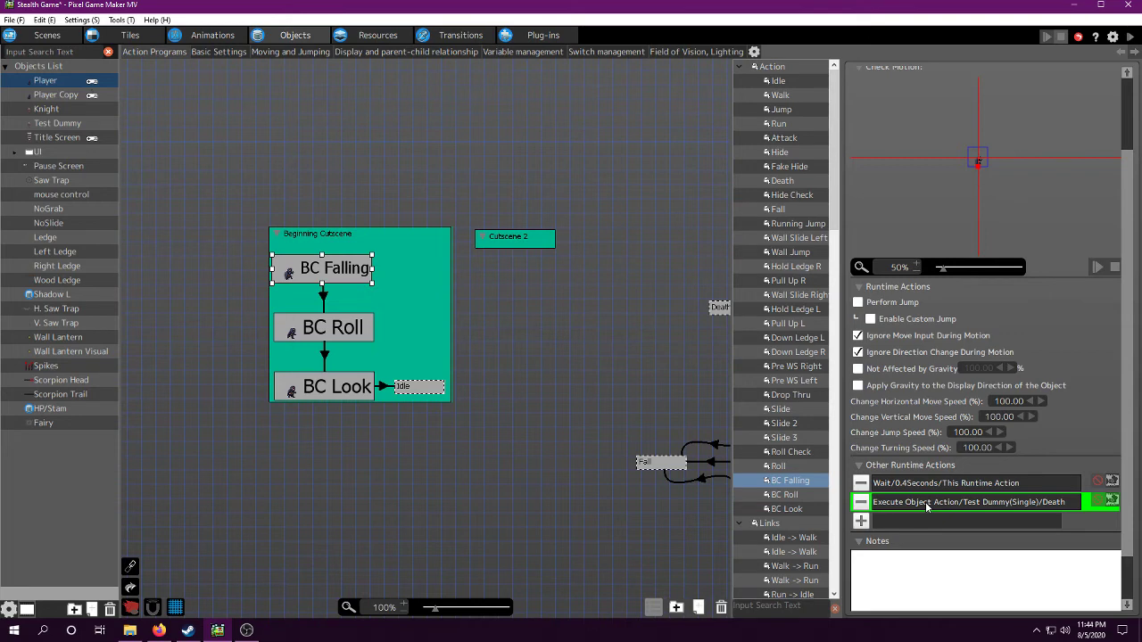
- Delete the empty Cutscene 2 group from the Player's action program
left_click(469, 242)
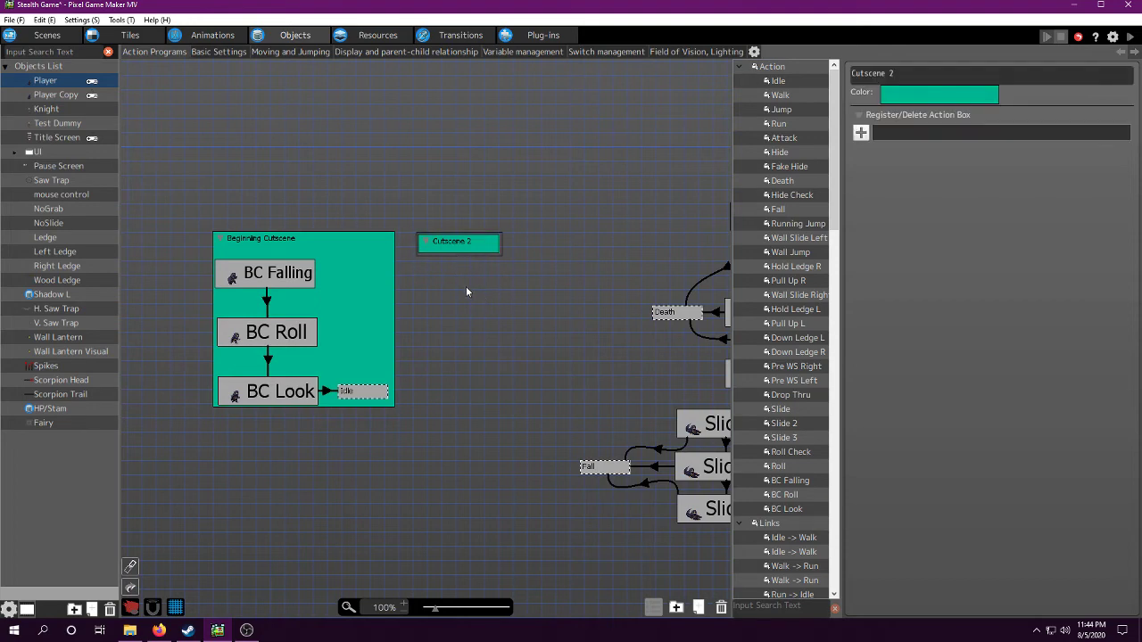
left_click(289, 277)
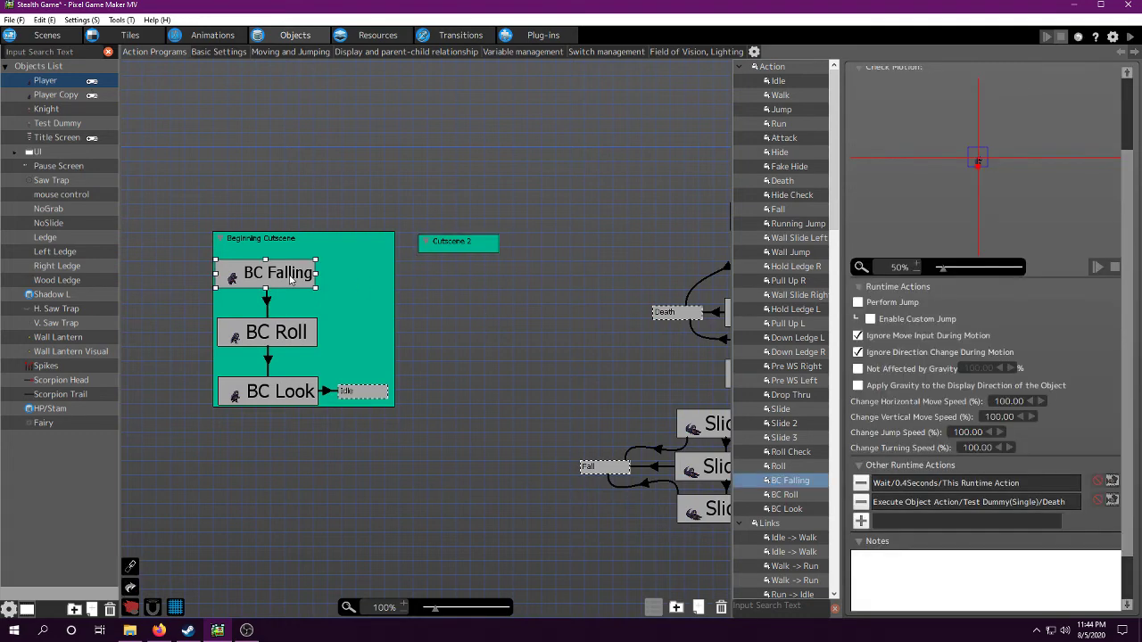
left_click(464, 247)
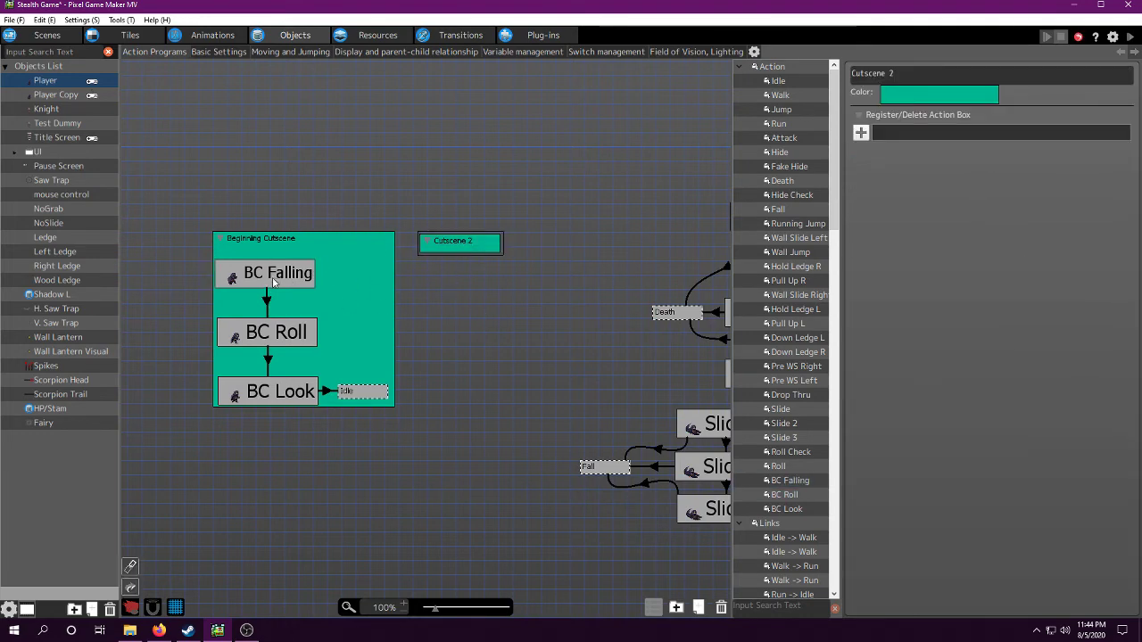
key("Delete")
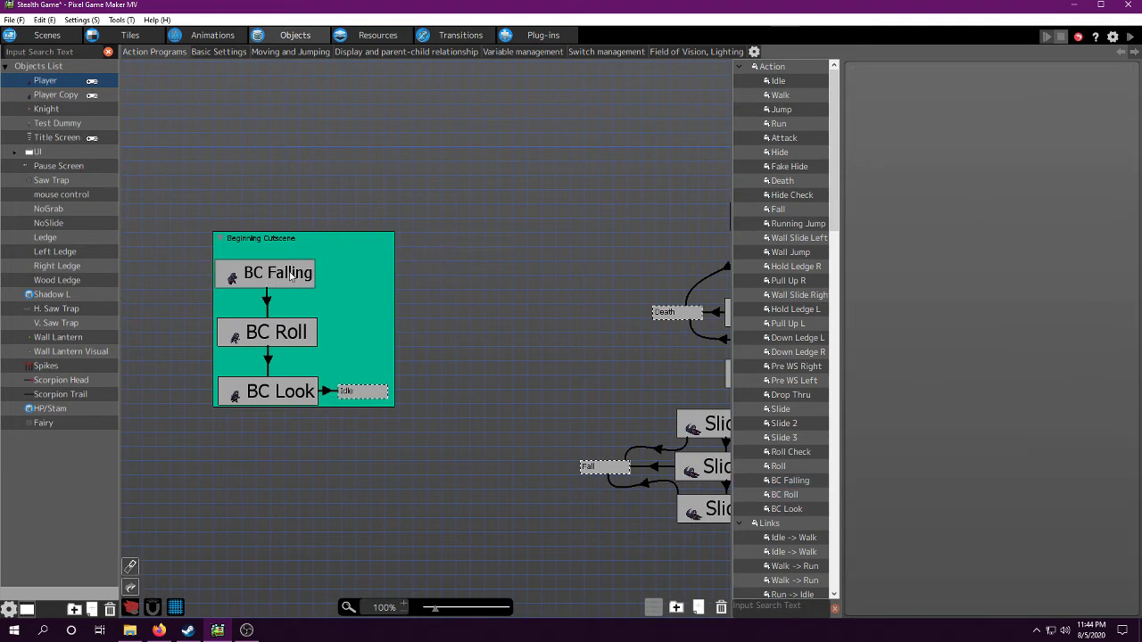
- Review the BC Falling, BC Roll and BC Look actions and the conditions of the link from BC Look to Idle
left_click(290, 276)
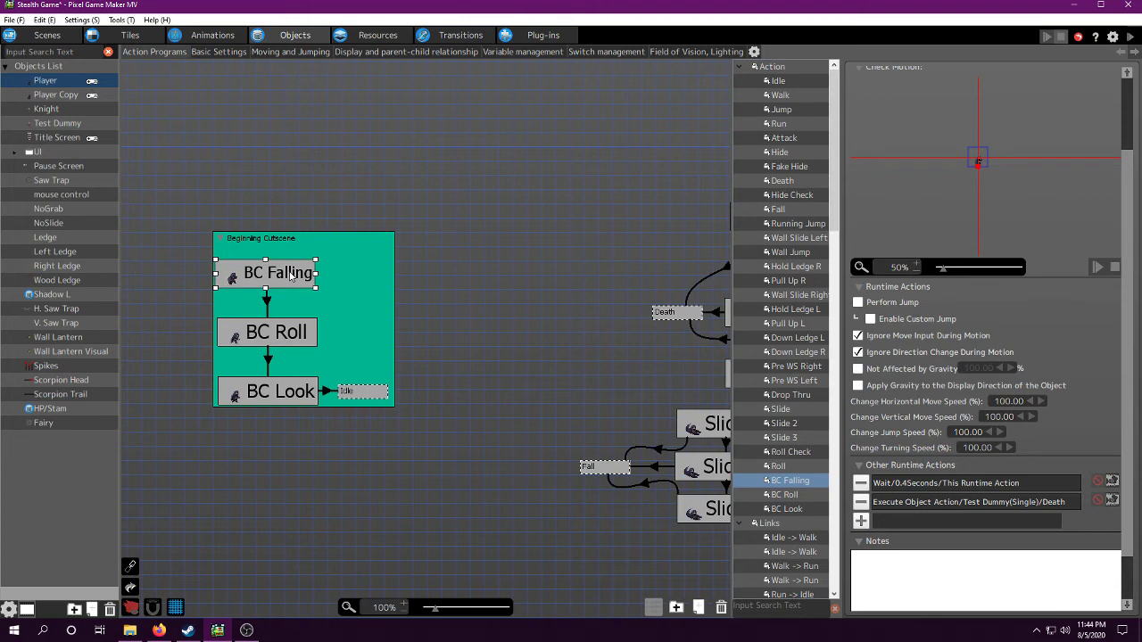
left_click(286, 342)
left_click(287, 278)
left_click(289, 398)
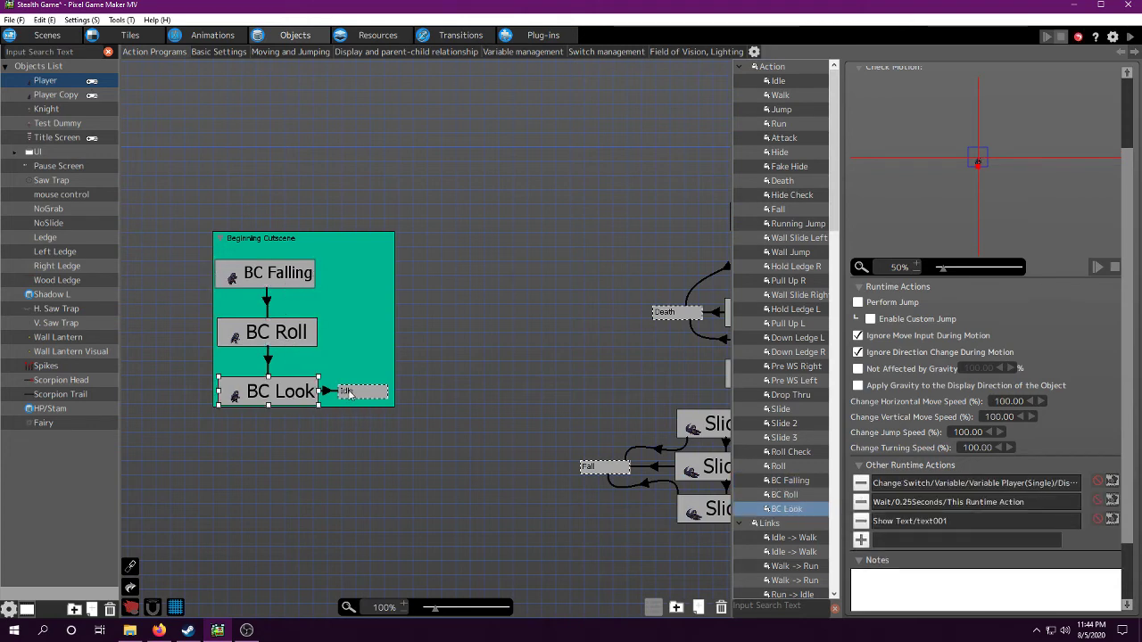
left_click(331, 392)
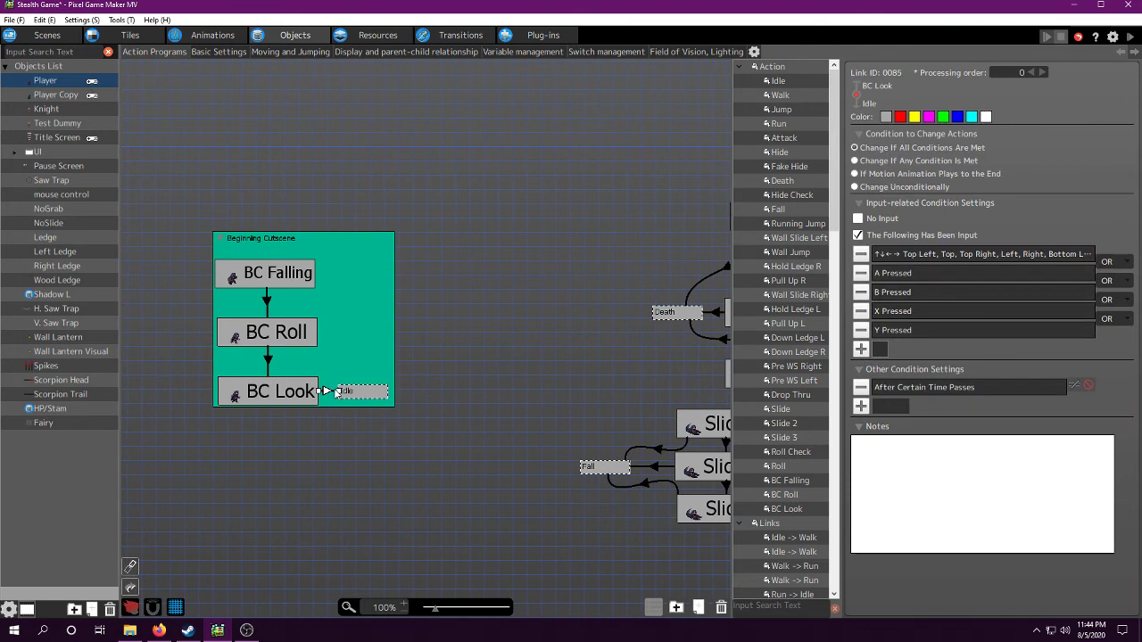
left_click(284, 348)
left_click(291, 278)
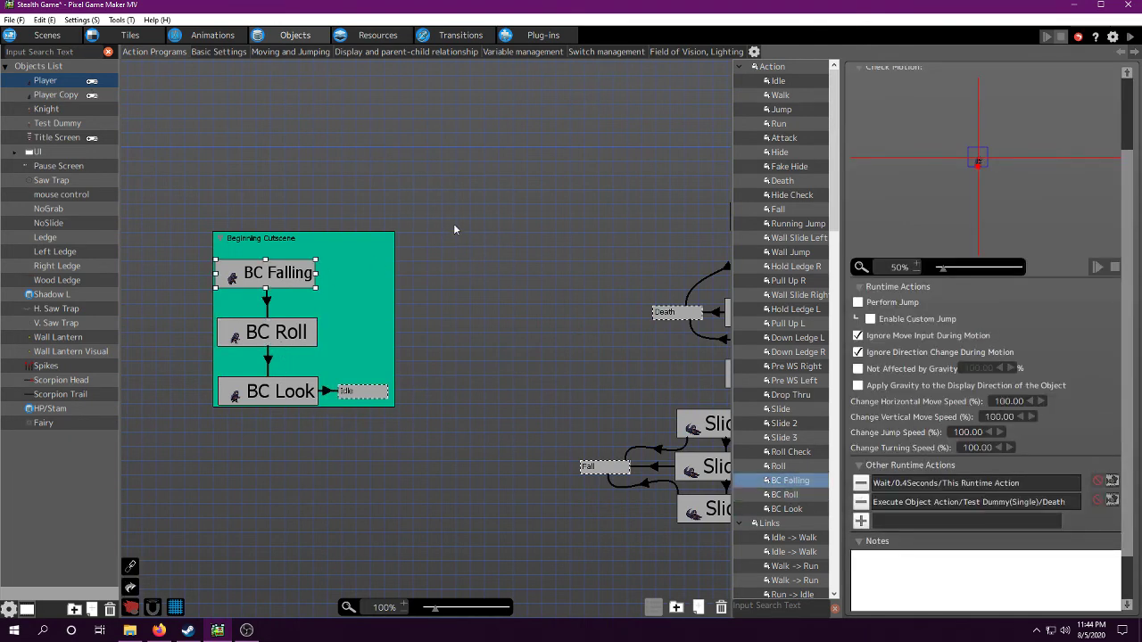
- View the New Player animation and its Idle motion among the project's animations
left_click(212, 35)
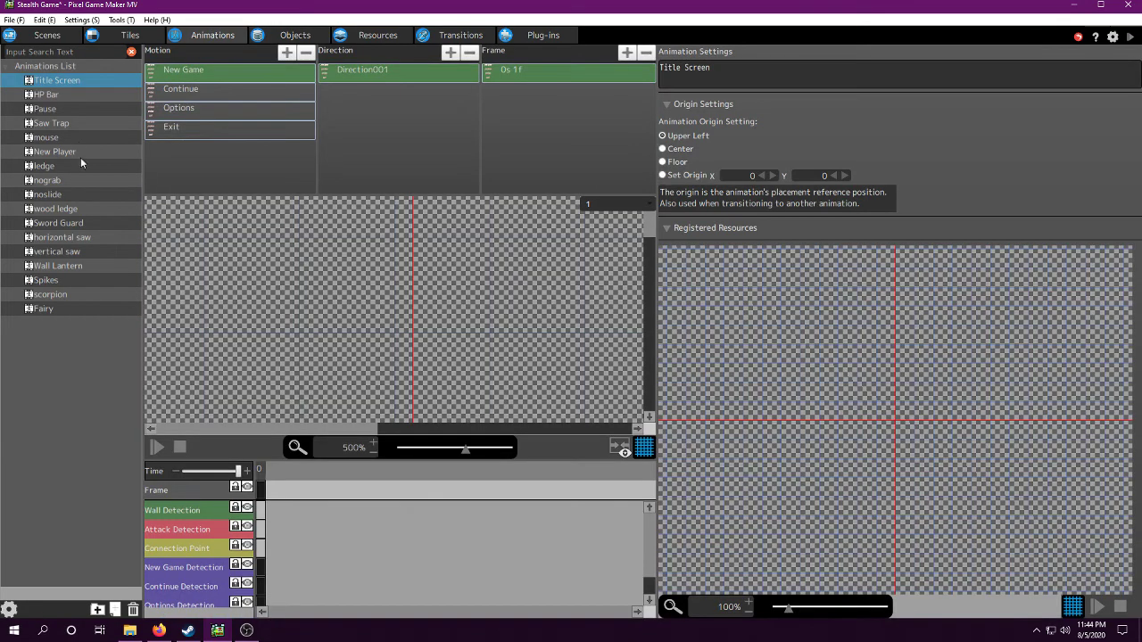
left_click(56, 152)
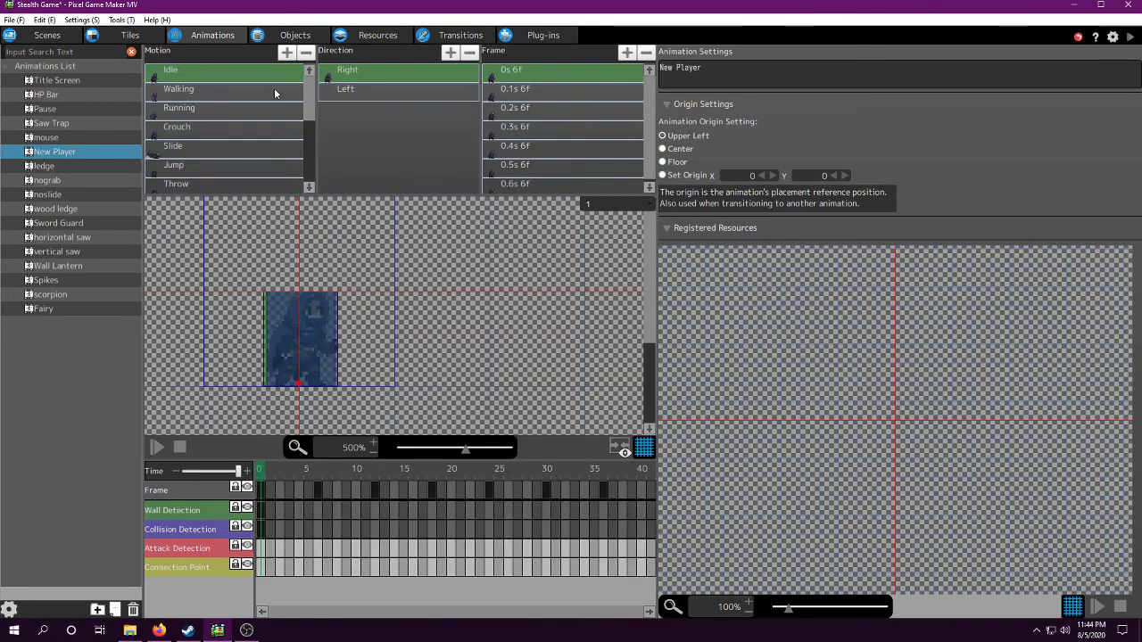
middle_click_drag(355, 309, 530, 262)
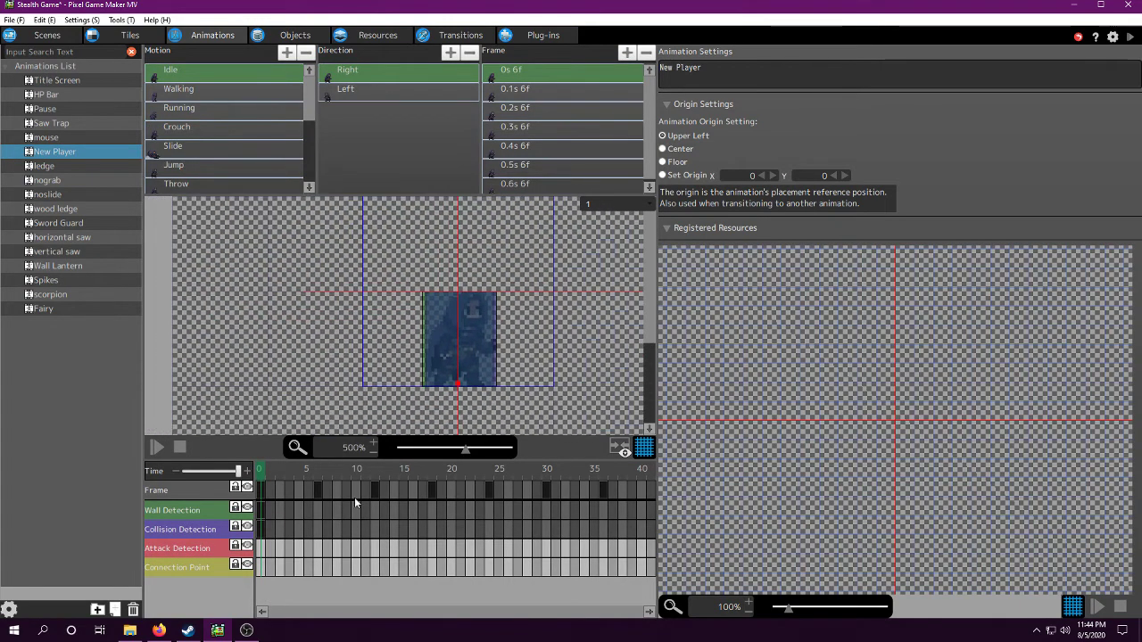
middle_click_drag(500, 334, 384, 309)
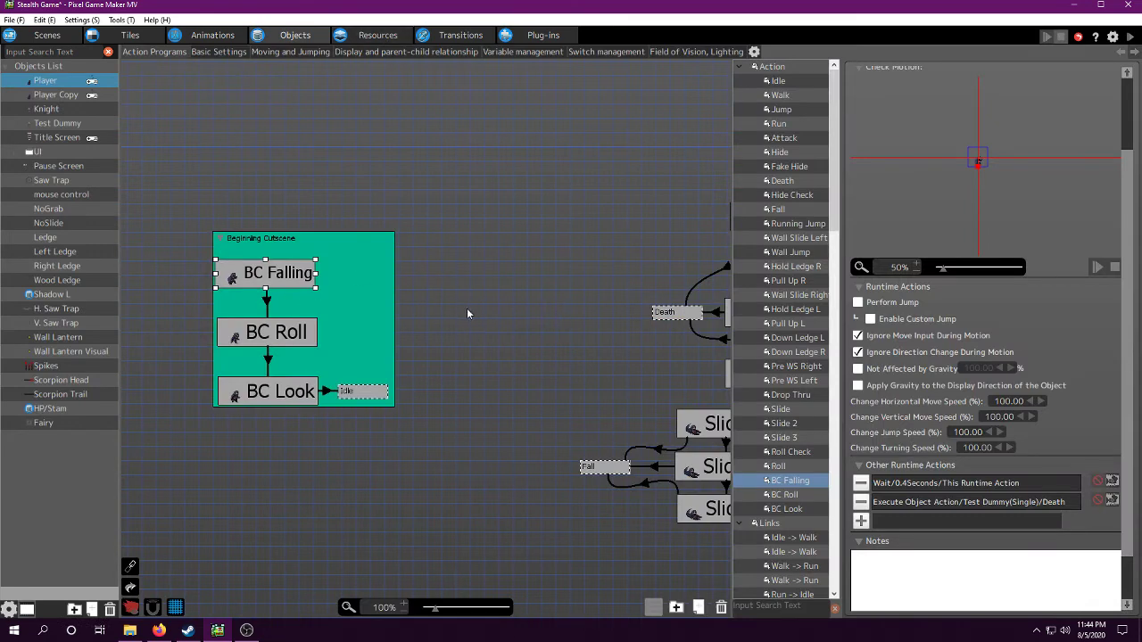
- Check which motions are assigned to the Player's BC Falling and BC Roll actions
scroll(1033, 174, "up", 3)
left_click(927, 146)
left_click(926, 152)
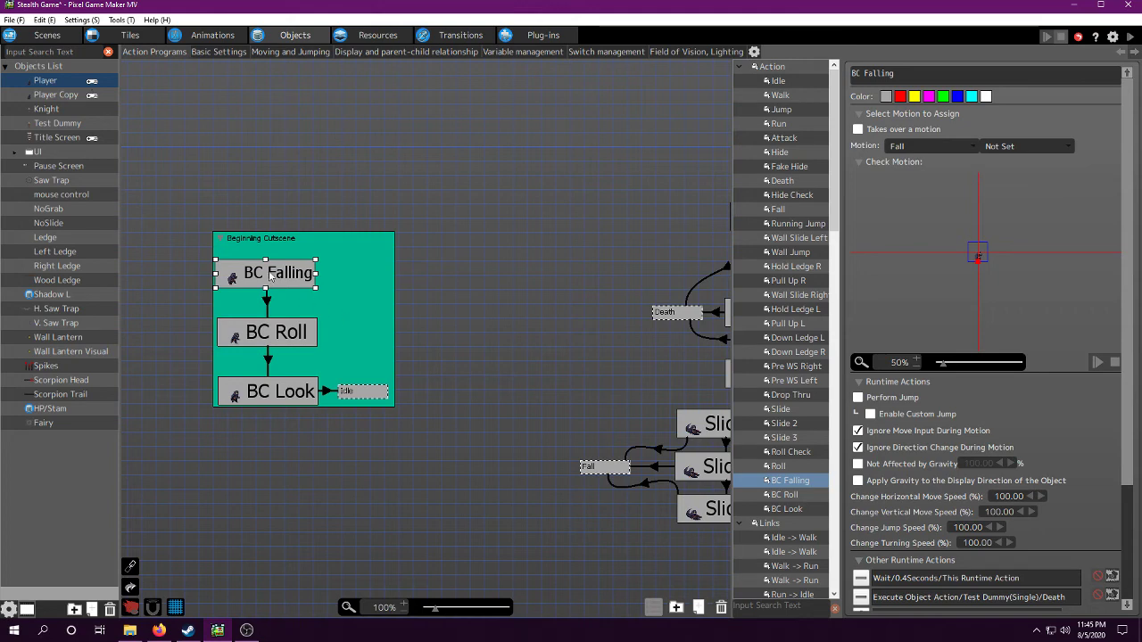
left_click(278, 328)
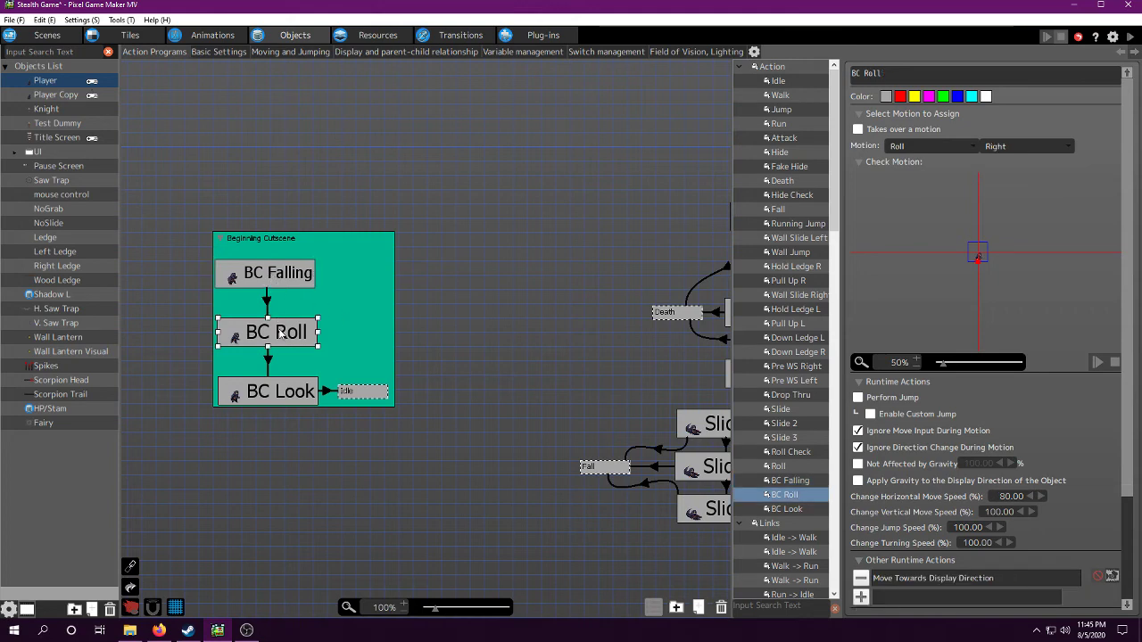
left_click(292, 284)
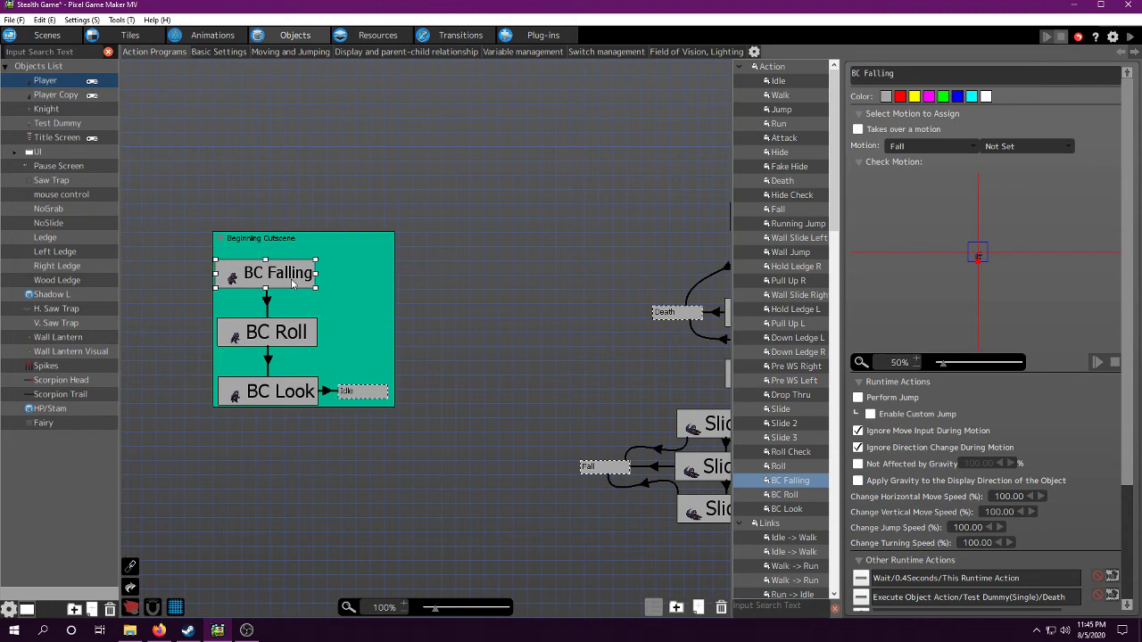
- Inspect the conditions of the links from BC Falling to BC Roll and BC Roll to BC Look, plus BC Roll's runtime actions
left_click(268, 302)
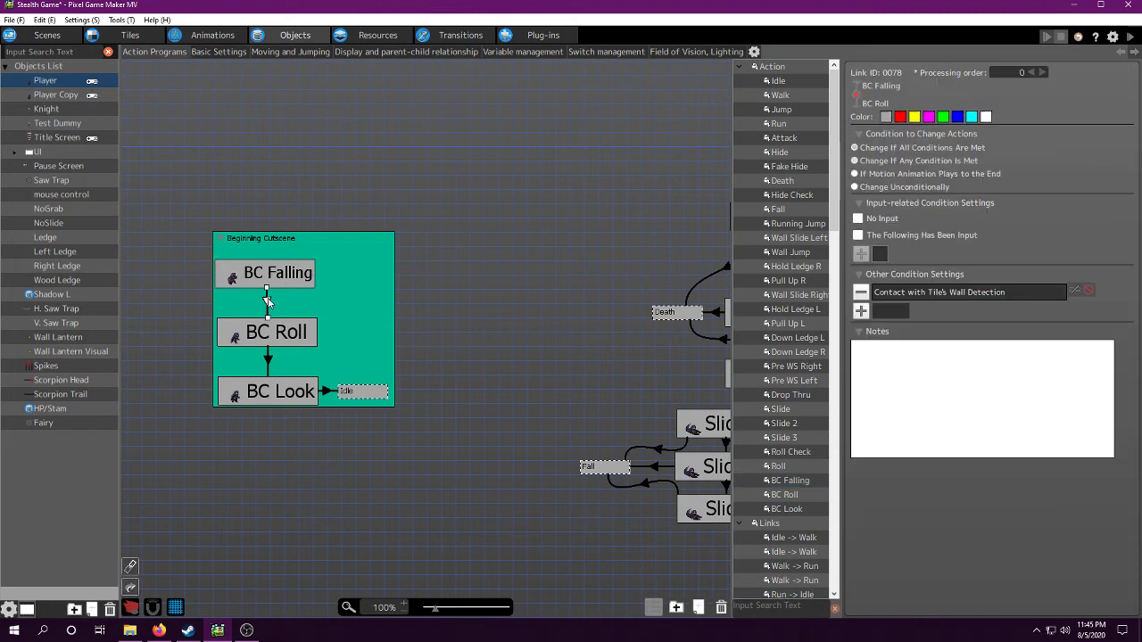
left_click(269, 360)
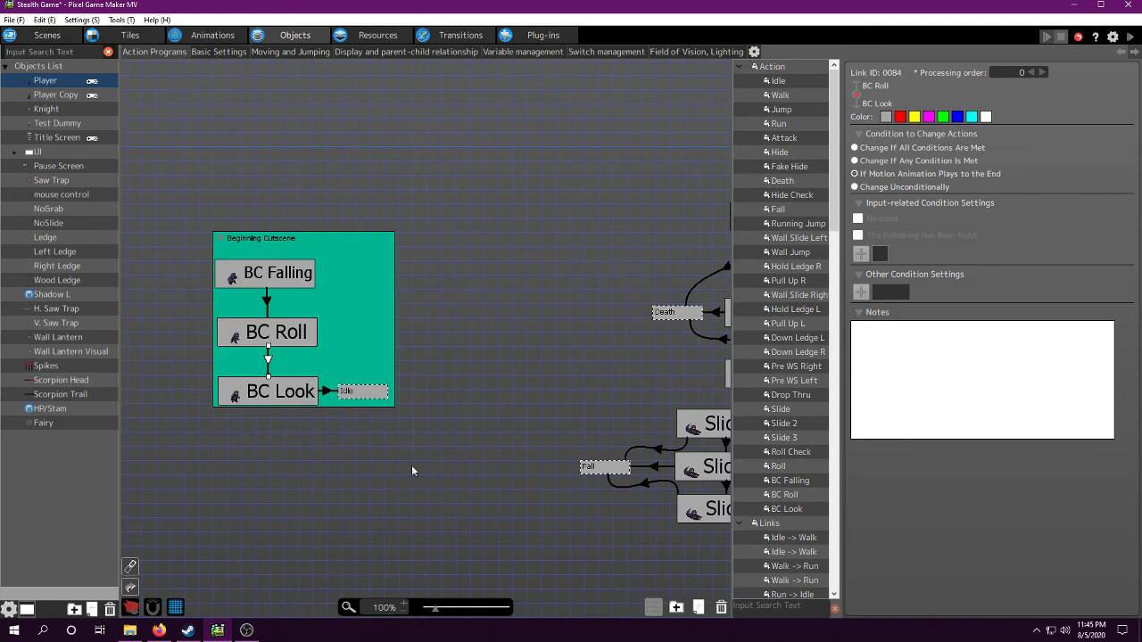
left_click(270, 336)
left_click(268, 283)
left_click(290, 336)
scroll(938, 579, "down", 2)
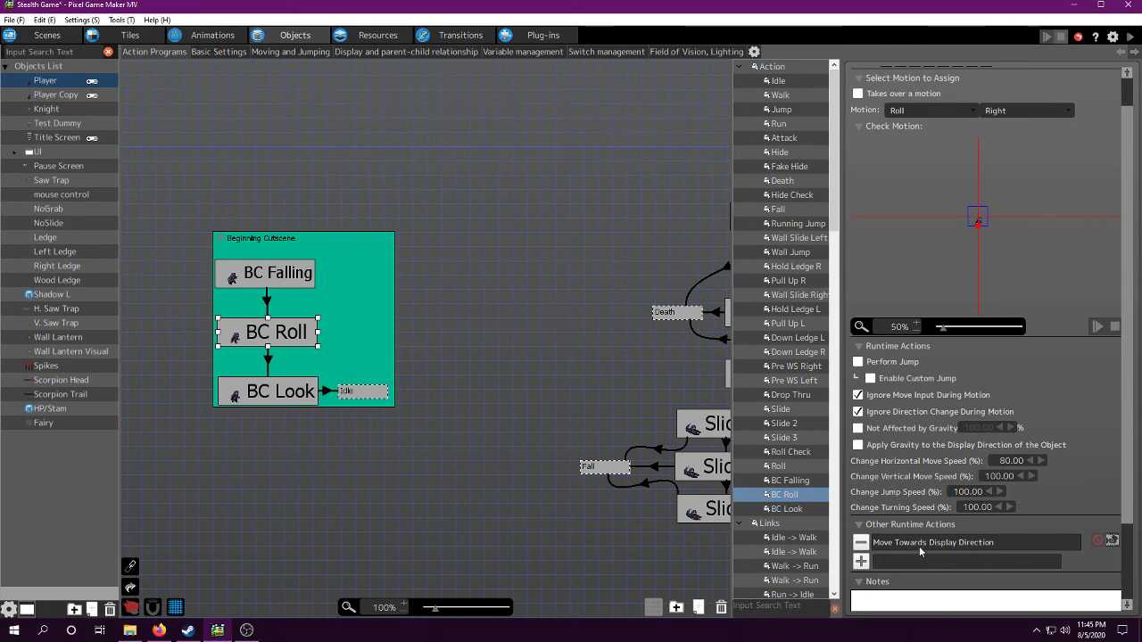
- Compare the motions and runtime actions of BC Falling, BC Roll and BC Look by stepping repeatedly through the sequence
left_click(283, 280)
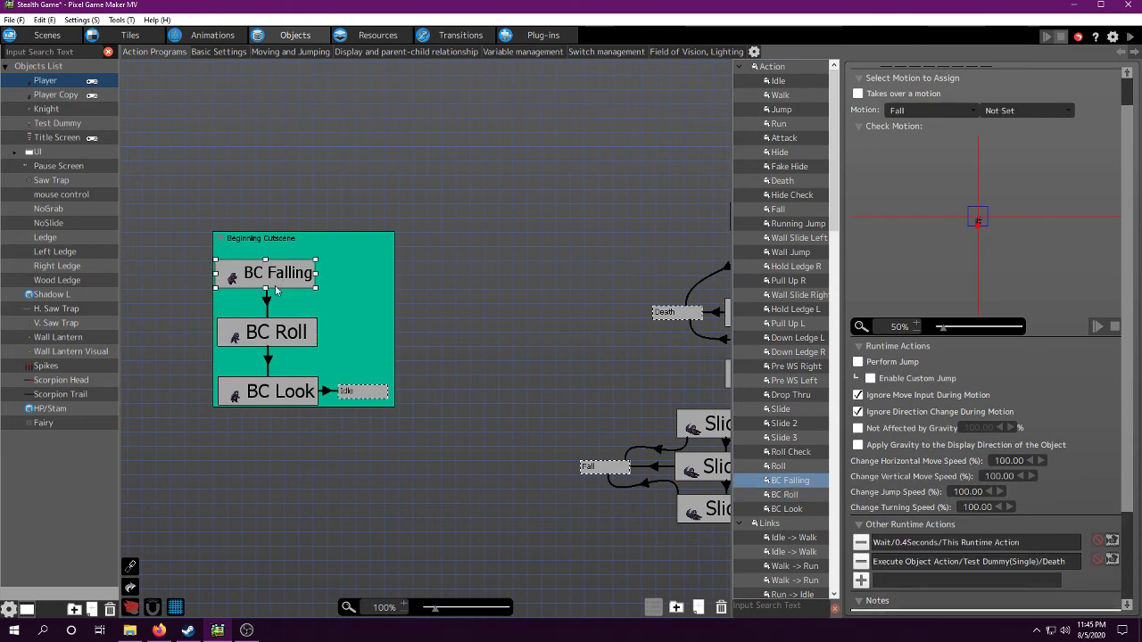
left_click(282, 335)
left_click(294, 398)
left_click(280, 343)
left_click(288, 276)
left_click(303, 335)
left_click(288, 392)
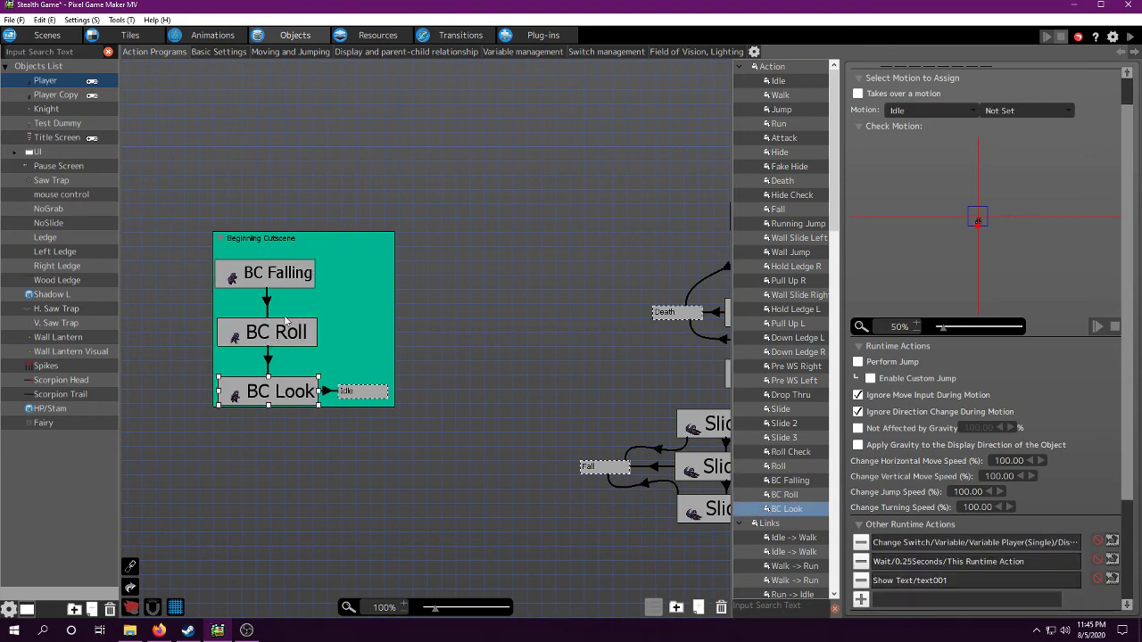
left_click(282, 284)
left_click(283, 338)
left_click(288, 390)
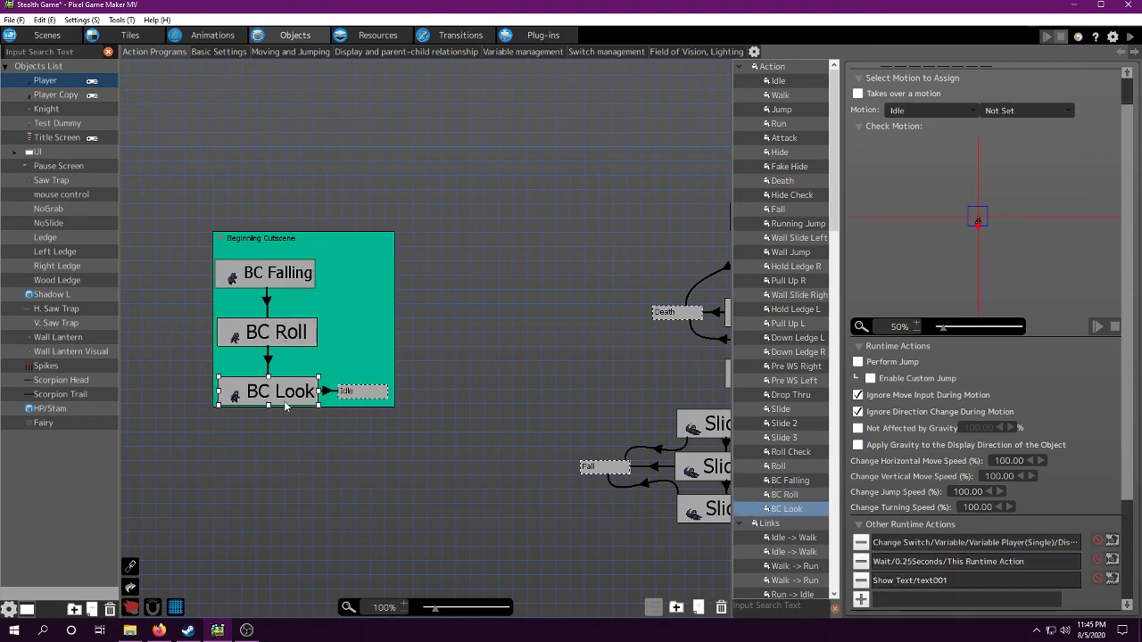
left_click(287, 280)
left_click(286, 335)
left_click(273, 258)
left_click(282, 283)
- Compare the New Player animation with the Player's BC Falling, BC Roll and BC Look actions
left_click(212, 35)
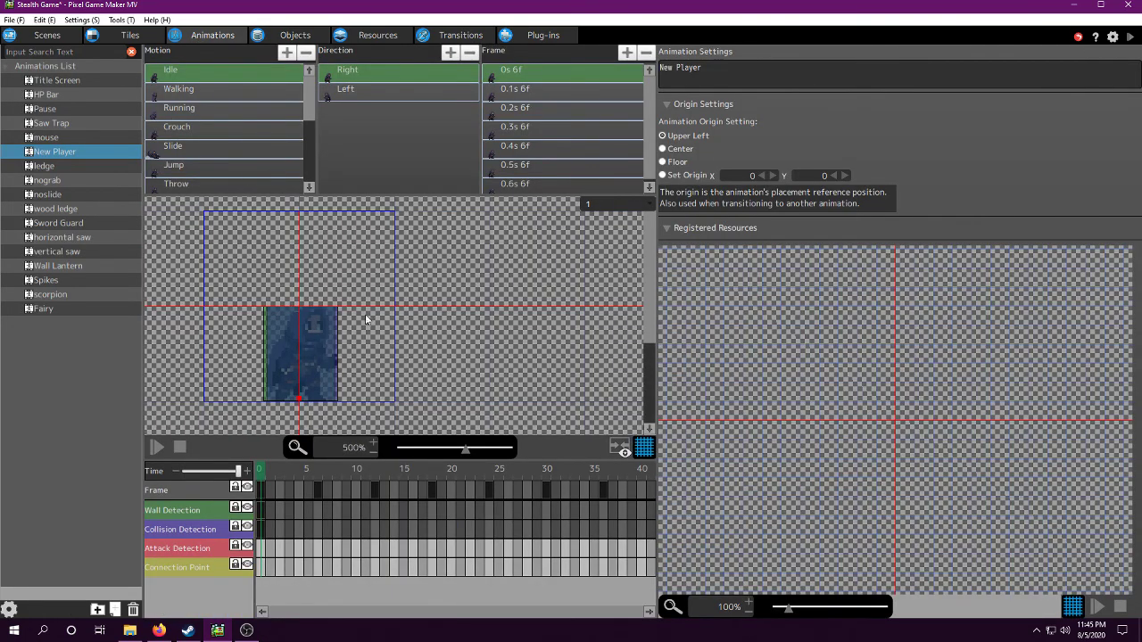
middle_click_drag(321, 255, 541, 190)
left_click(295, 35)
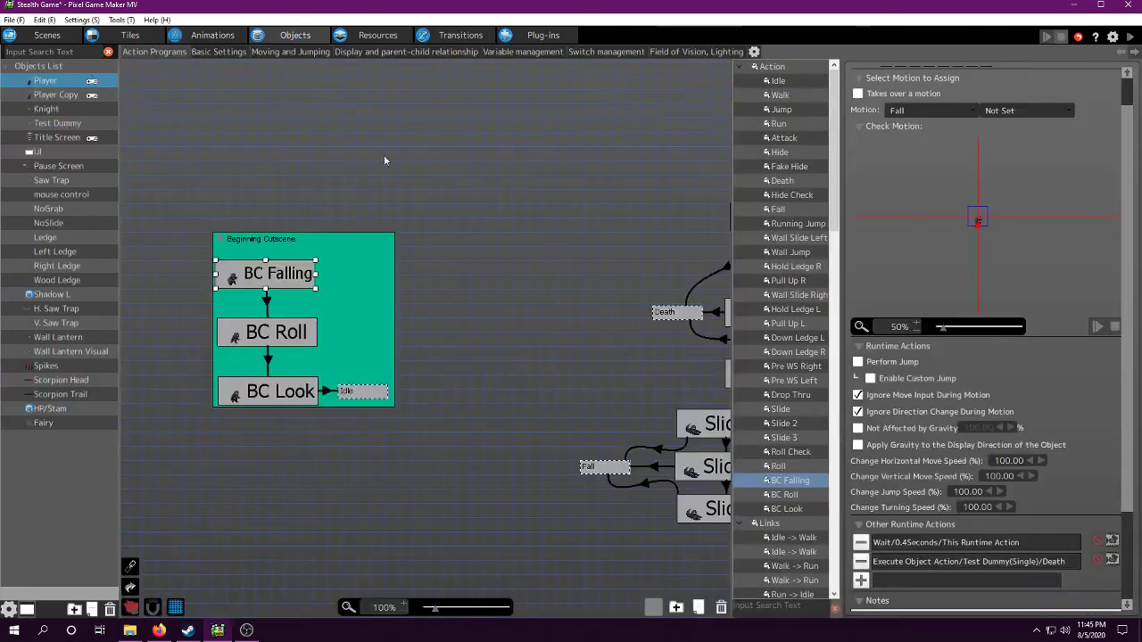
left_click(287, 336)
left_click(278, 403)
left_click(274, 281)
left_click(277, 334)
left_click(278, 278)
left_click(212, 34)
left_click(295, 35)
- Trace the Beginning Cutscene through BC Roll, BC Look and the Idle shortcut, and return to BC Falling
middle_click_drag(403, 385, 500, 459)
left_click(383, 361)
left_click(409, 417)
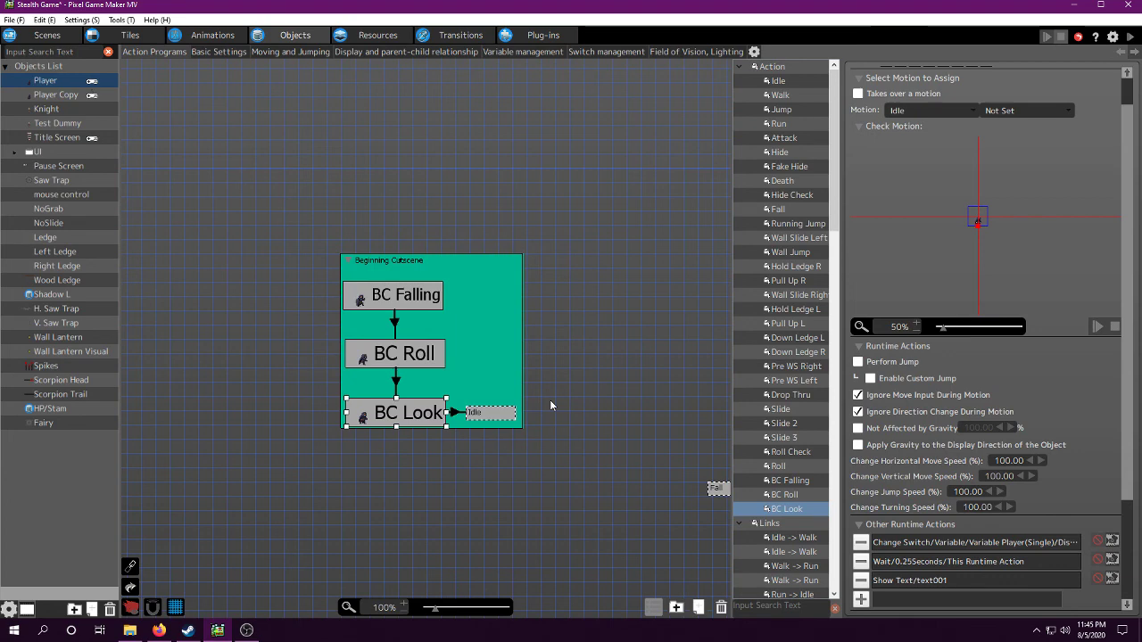
left_click(495, 416)
left_click(419, 353)
left_click(411, 298)
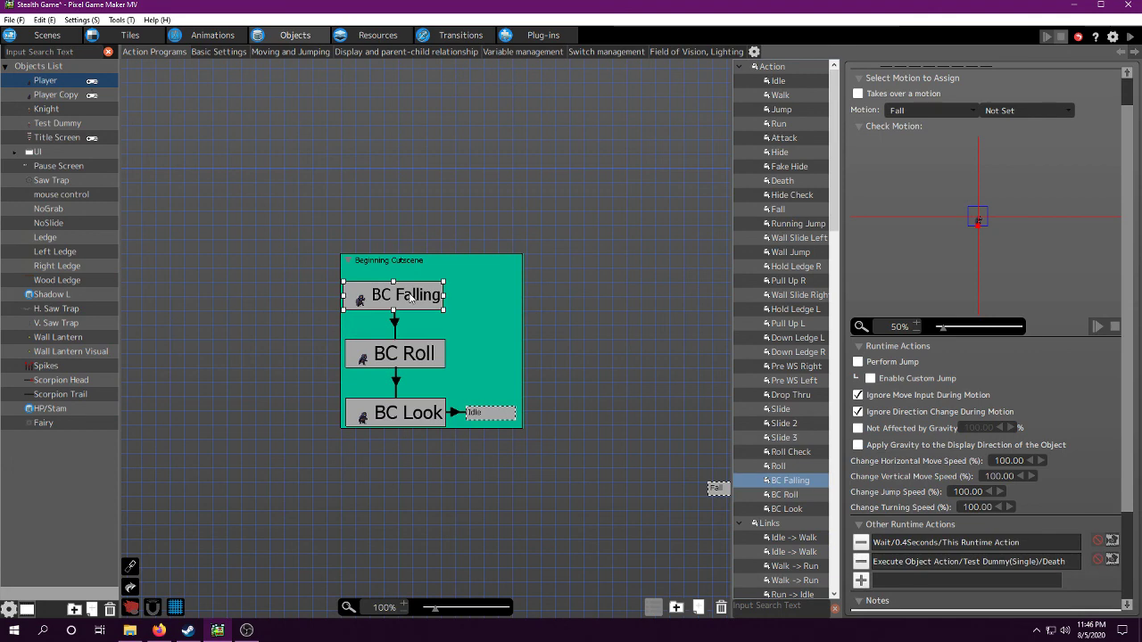
- Follow the cutscene chain down from BC Falling and examine the conditions of the link from BC Look to Idle
left_click(395, 323)
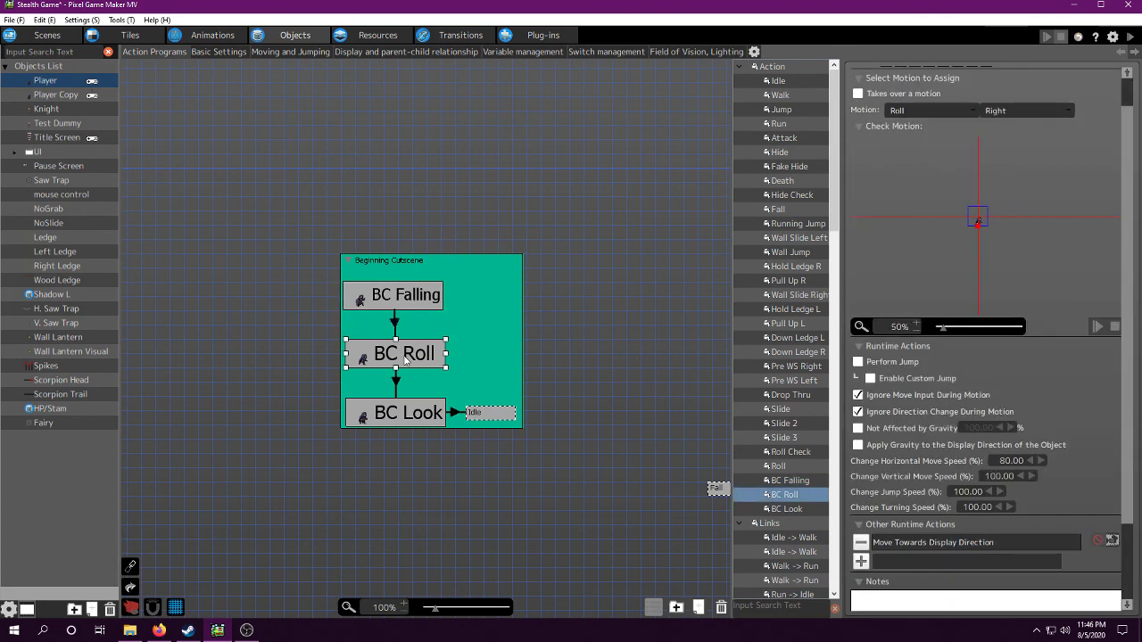
left_click(409, 417)
left_click(465, 415)
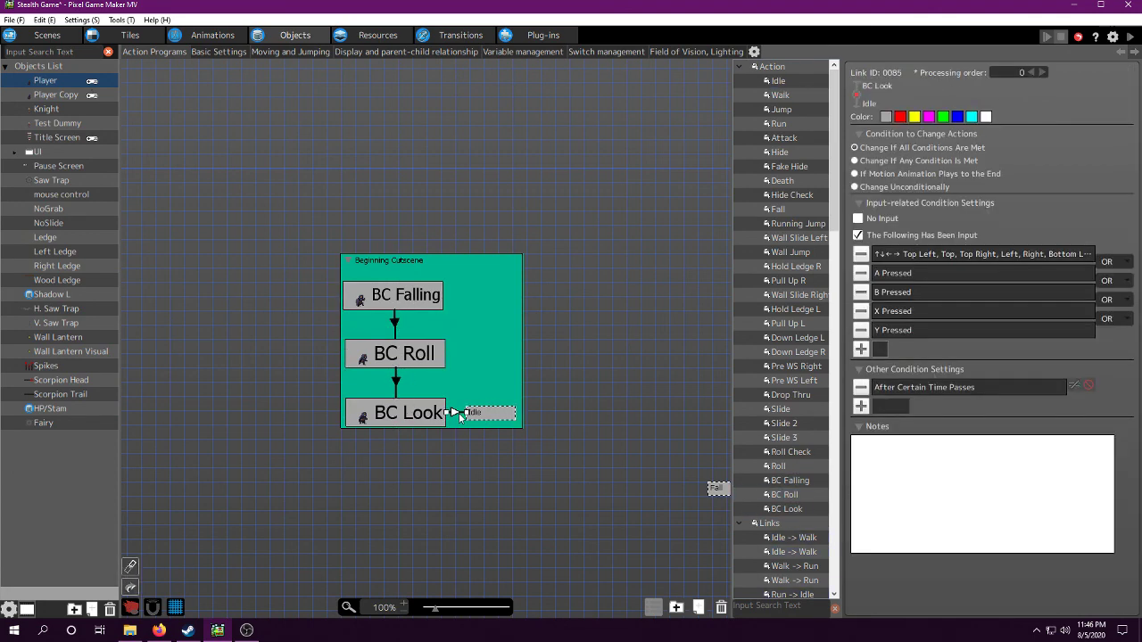
left_click(587, 421)
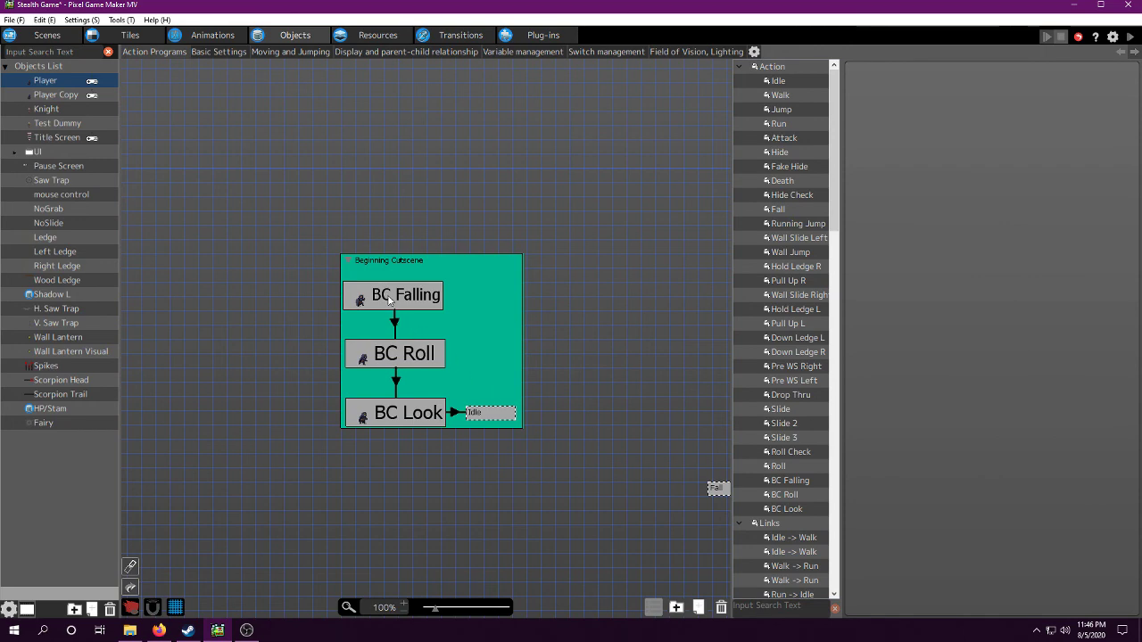
- Review the assigned motions and runtime actions of the three Beginning Cutscene actions again, finishing on BC Look
left_click(410, 344)
left_click(406, 424)
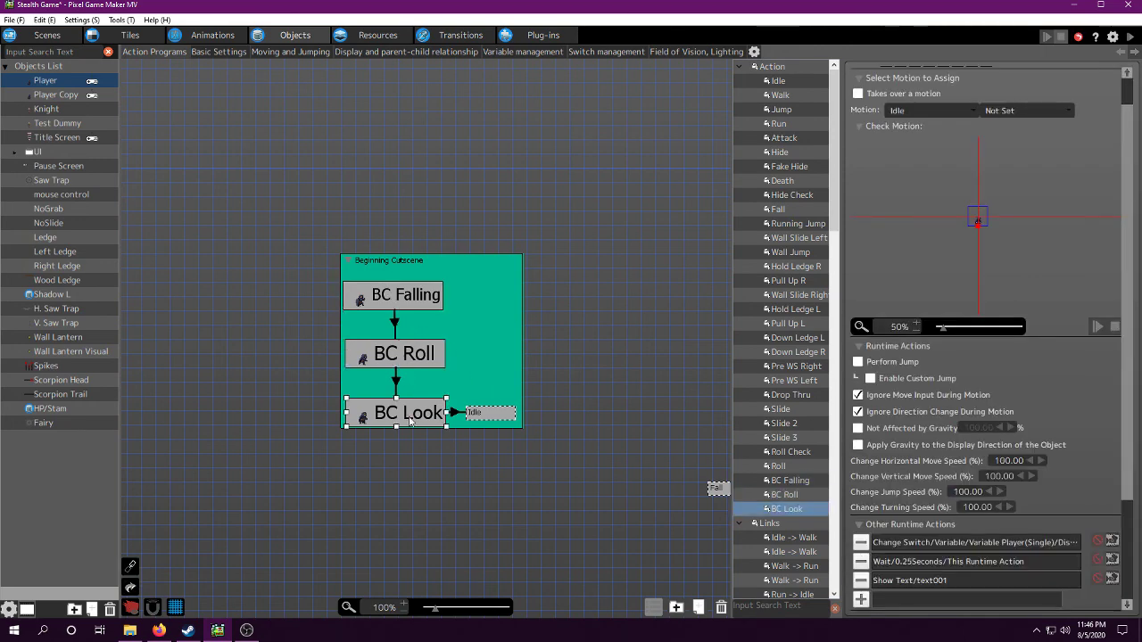
left_click(415, 303)
left_click(403, 354)
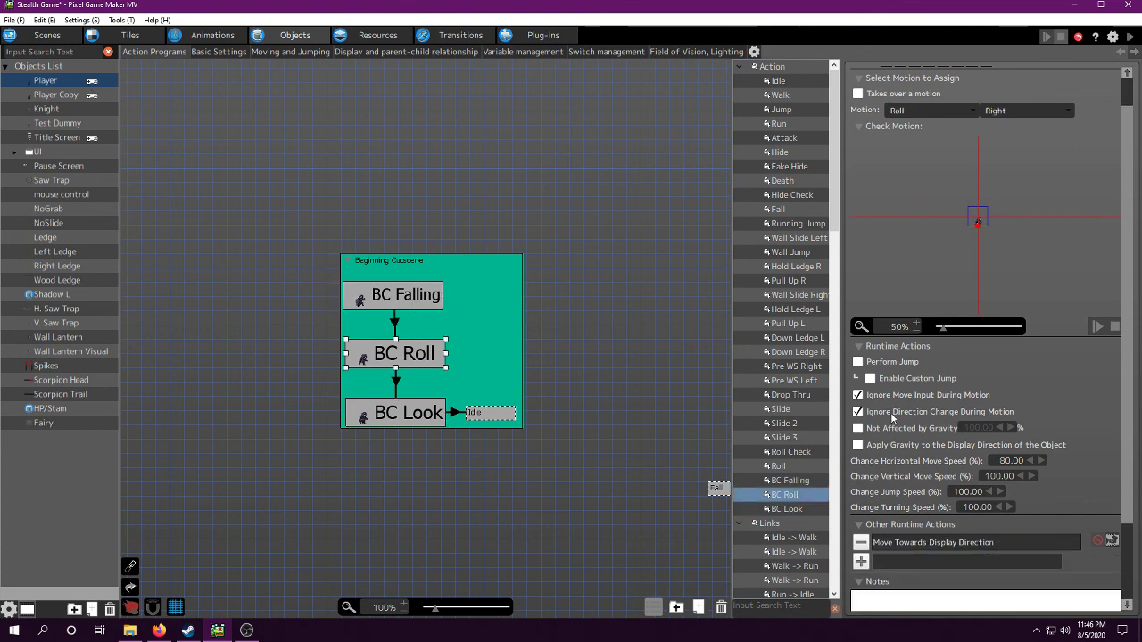
left_click(413, 420)
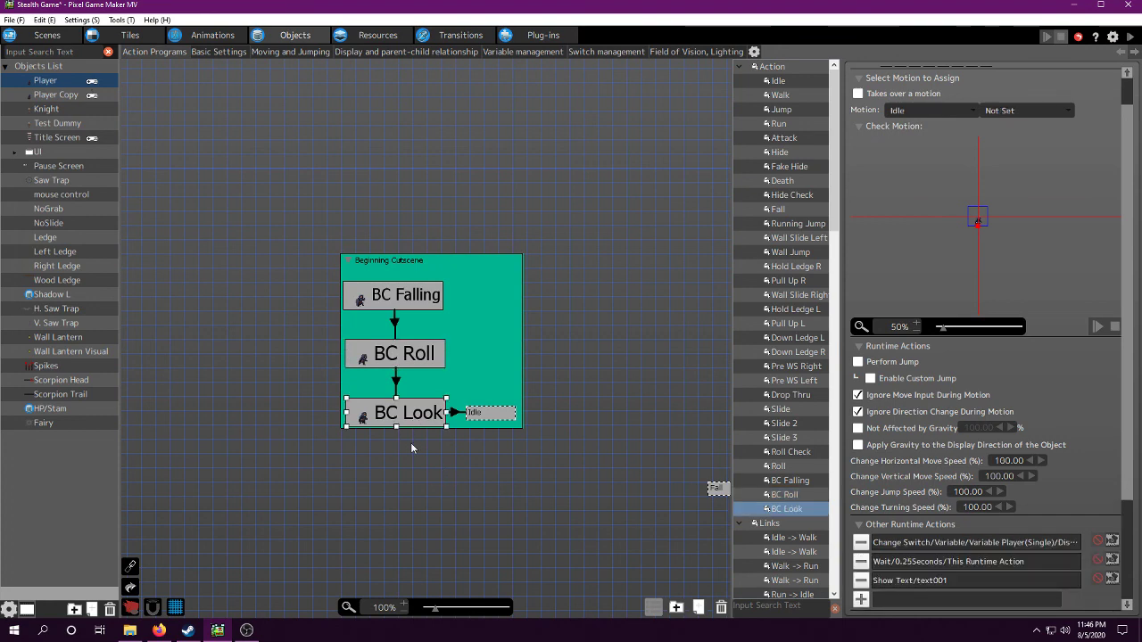